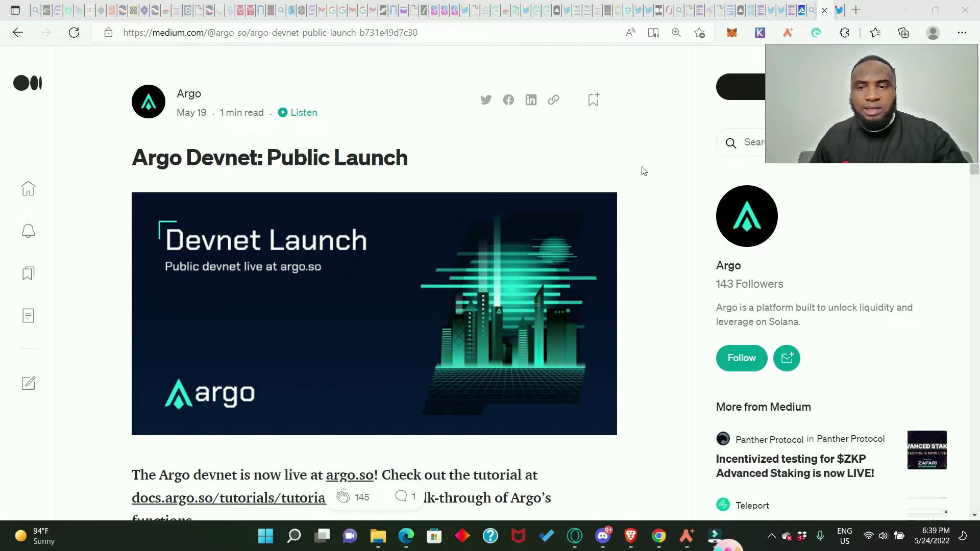
- Read the Argo Devnet launch article's paragraphs about the tutorial, the token faucet and public beta testing
scroll(242, 110, down, 3)
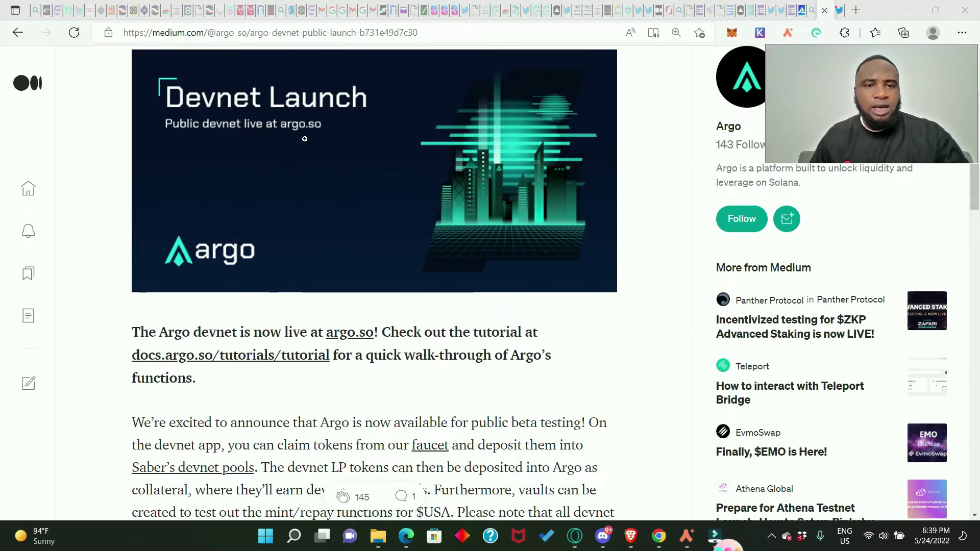
scroll(257, 264, down, 2)
triple_click(283, 219)
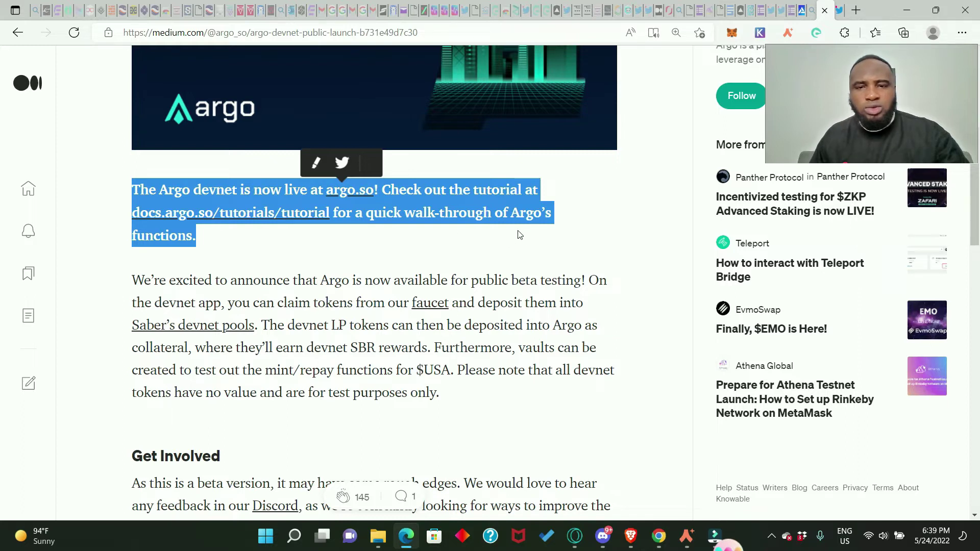
click(386, 268)
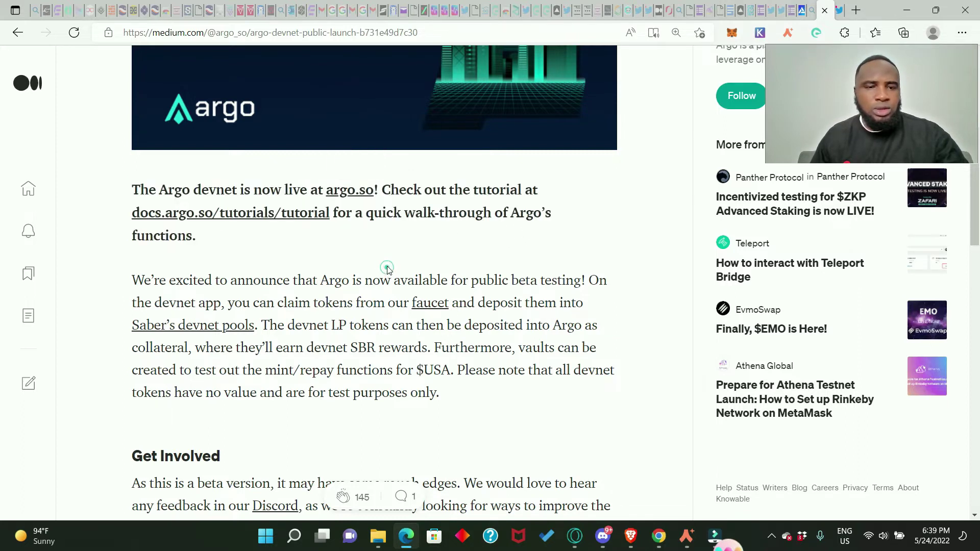
scroll(171, 225, down, 1)
triple_click(170, 226)
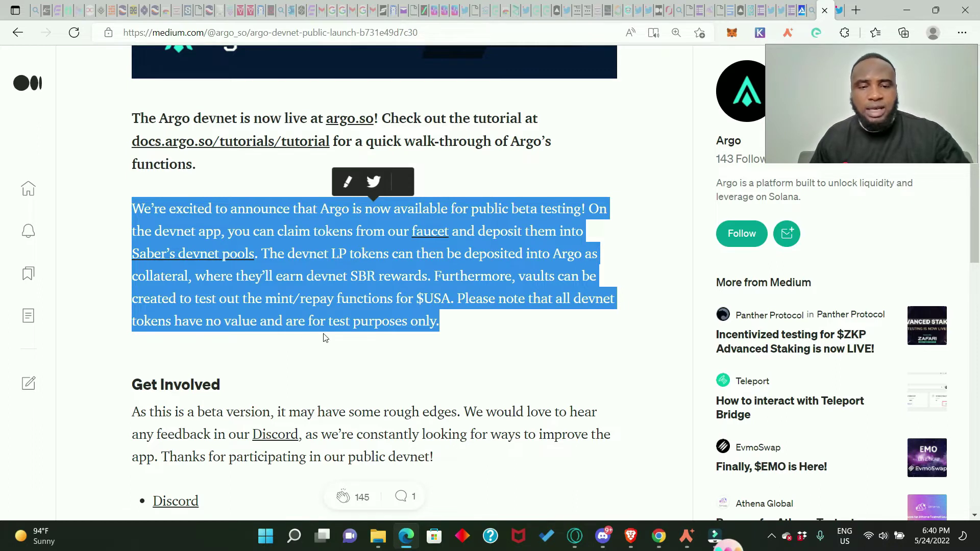
click(490, 338)
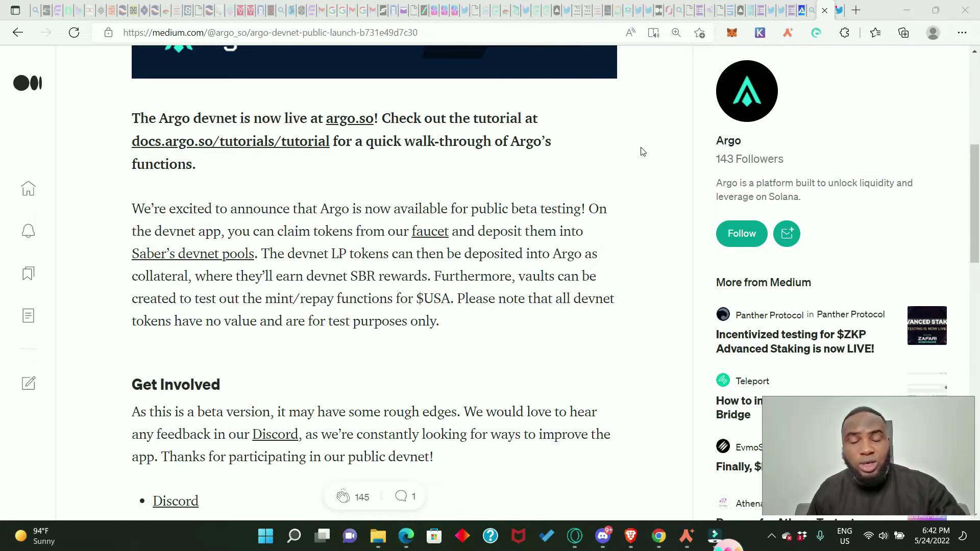
- Find the Phantom wallet in the Chrome Web Store from a new tab and add its extension to the browser
click(856, 11)
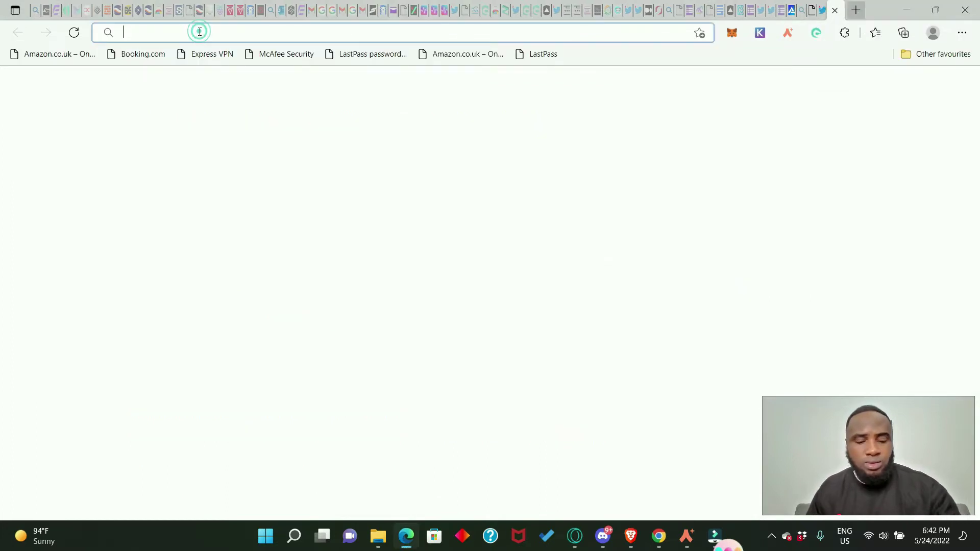
text(chro)
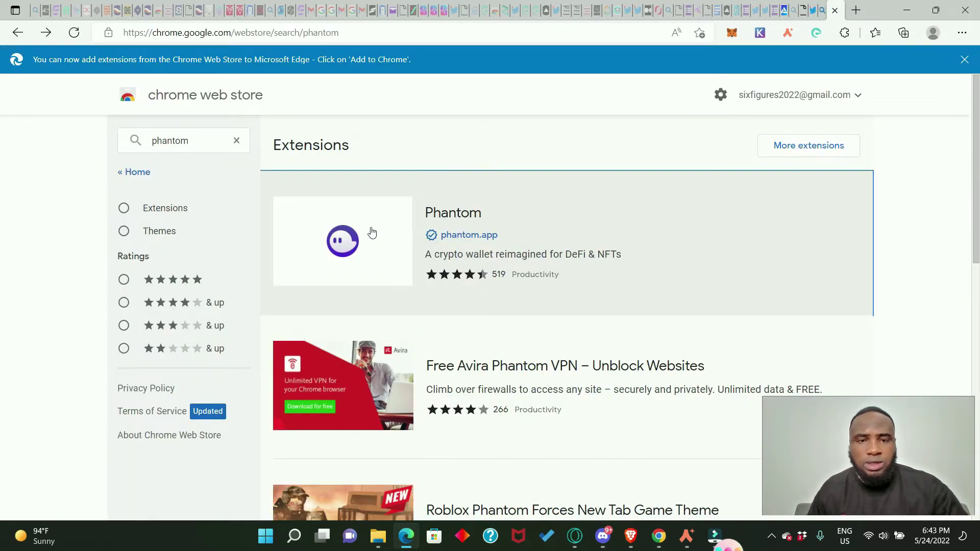
click(372, 231)
click(773, 191)
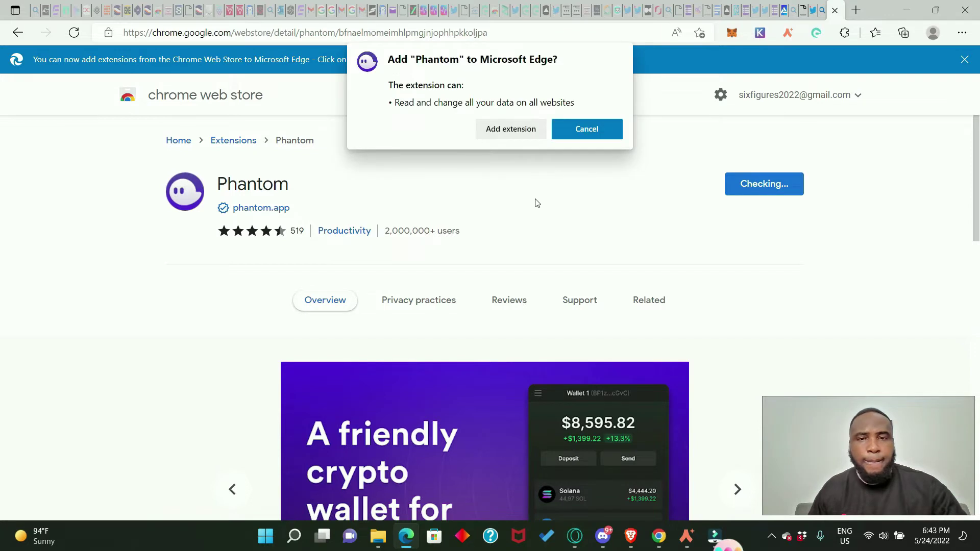
click(497, 128)
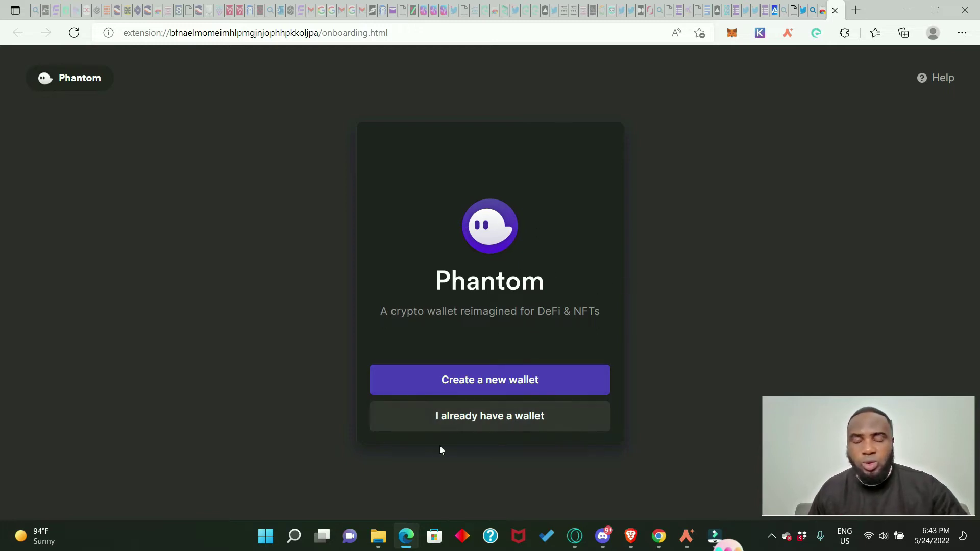
- Create a new Phantom wallet, entering and confirming the wallet password and agreeing to the Terms of Service
click(496, 382)
click(404, 280)
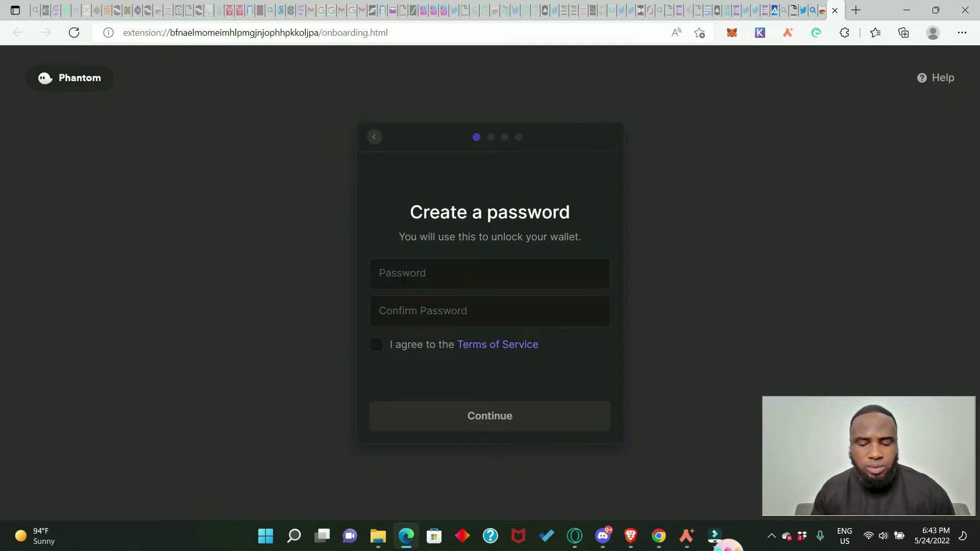
key(ctrl+v)
click(422, 310)
text(•)
key(ctrl+v)
click(376, 346)
click(503, 423)
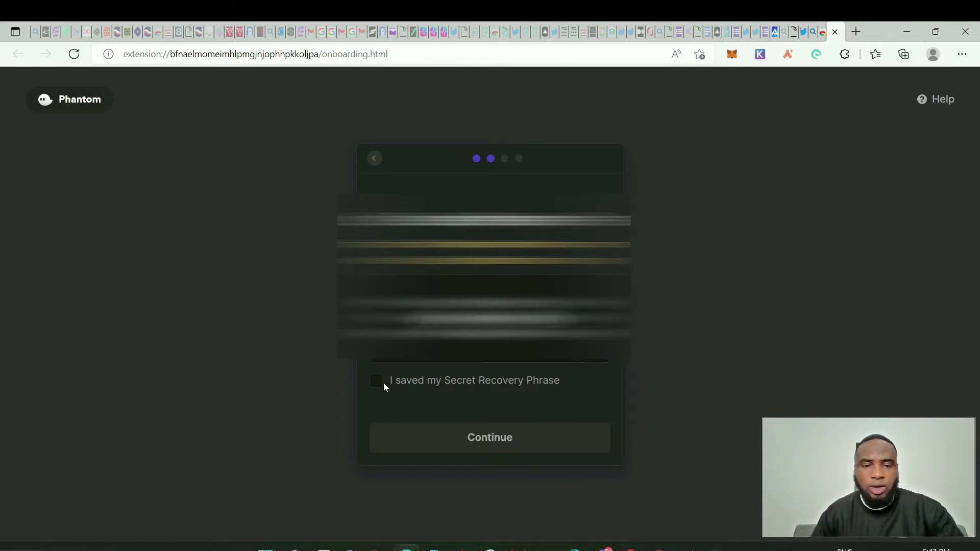
- Confirm that the Secret Recovery Phrase is saved and finish the Phantom wallet setup
click(376, 382)
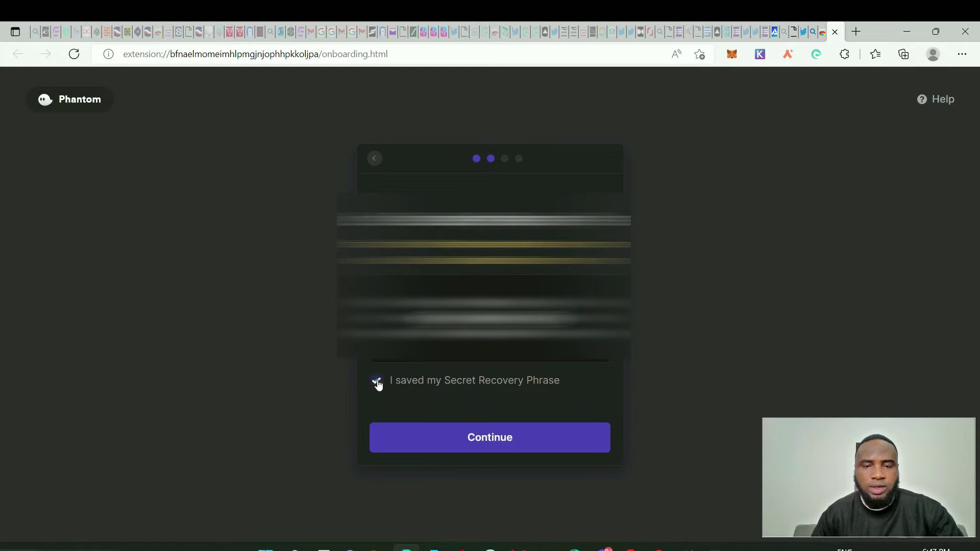
click(509, 445)
click(482, 436)
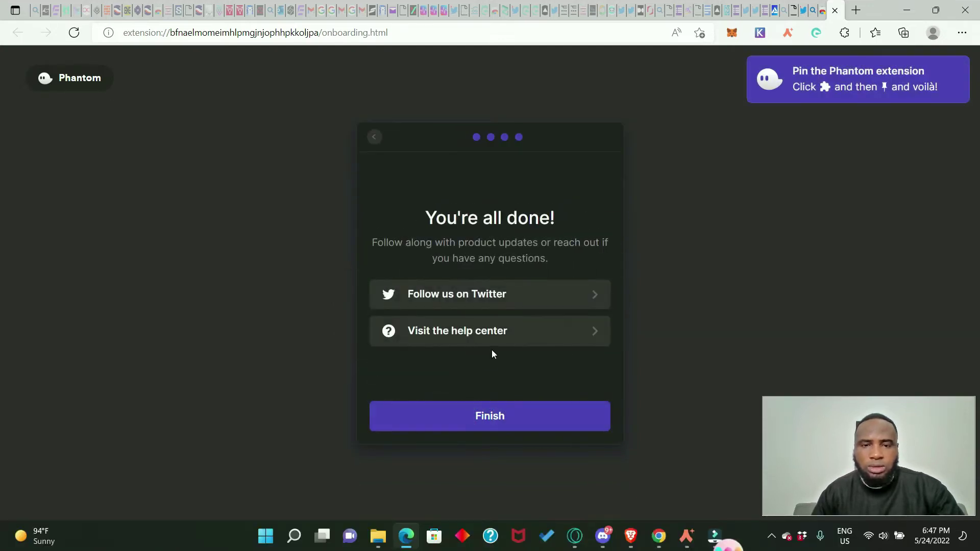
click(503, 427)
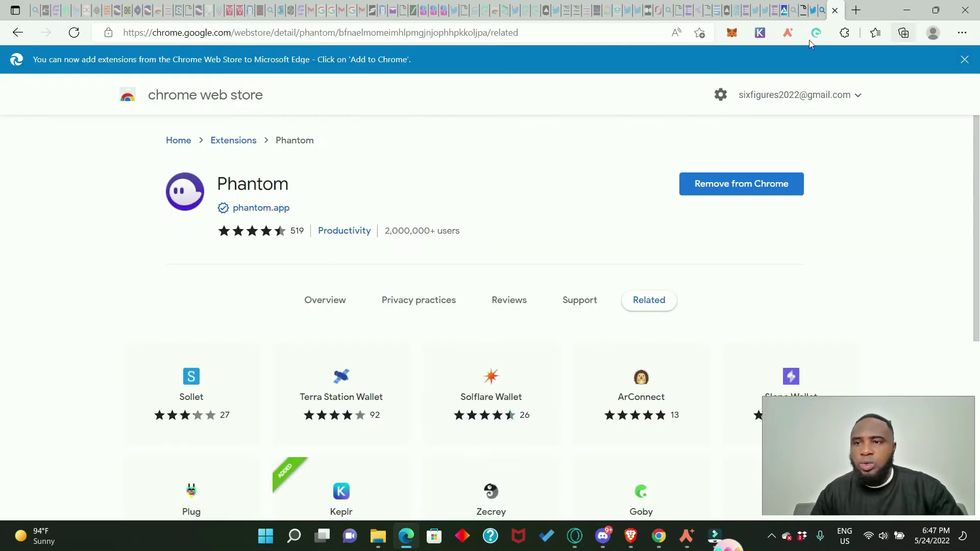
- Open the Phantom wallet extension and change its network to Devnet
click(844, 33)
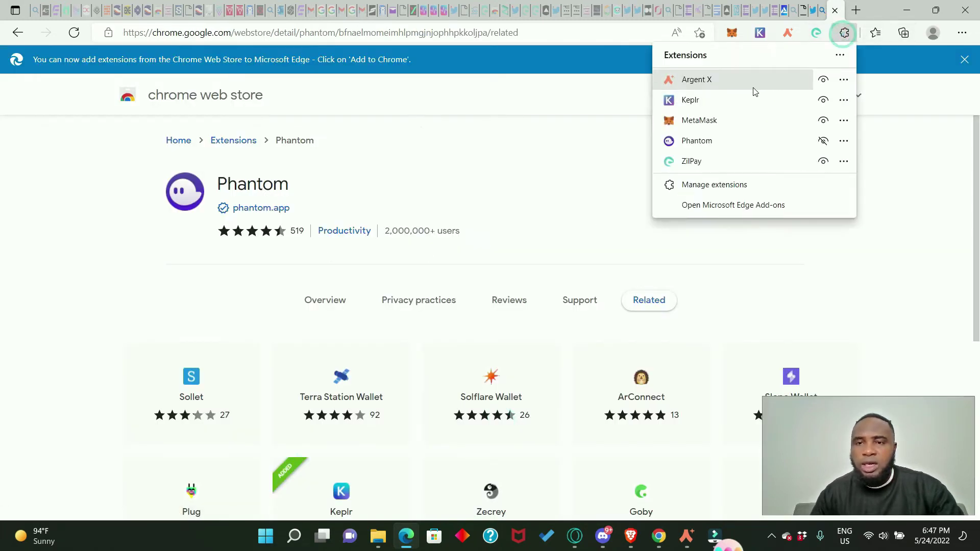
click(714, 141)
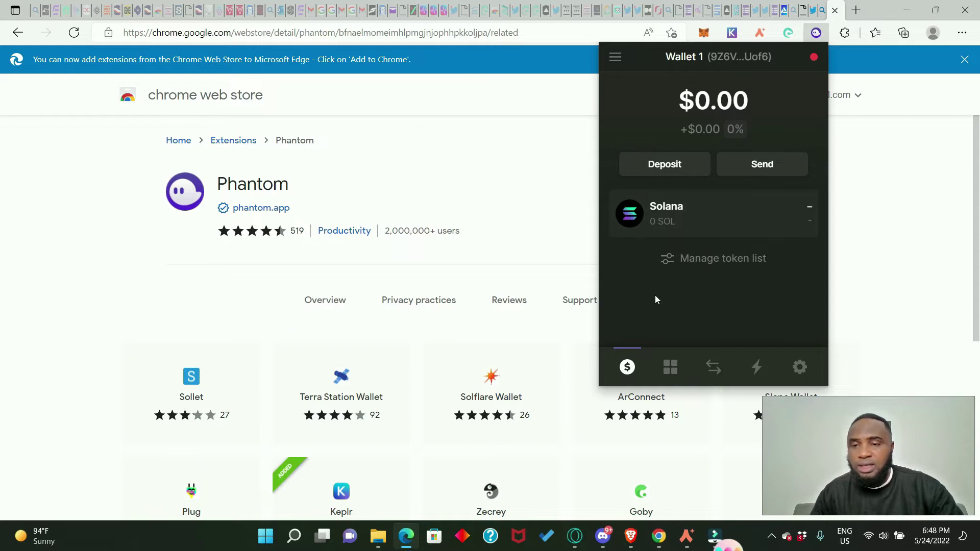
click(801, 366)
scroll(660, 235, down, 3)
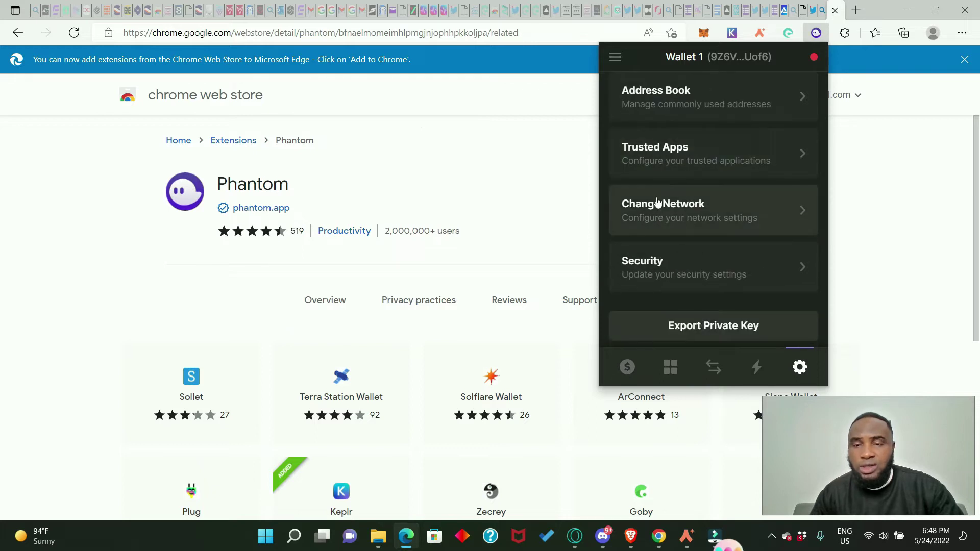
click(657, 204)
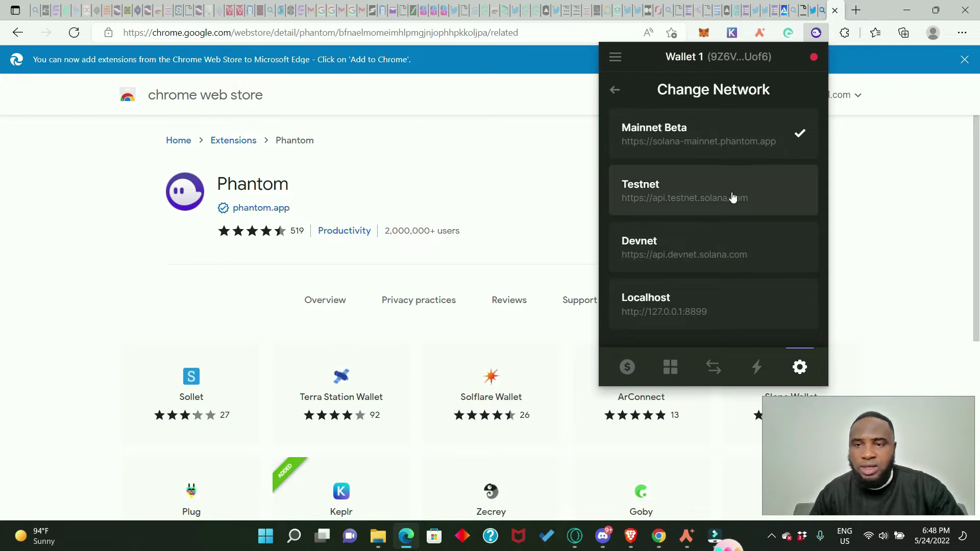
click(667, 253)
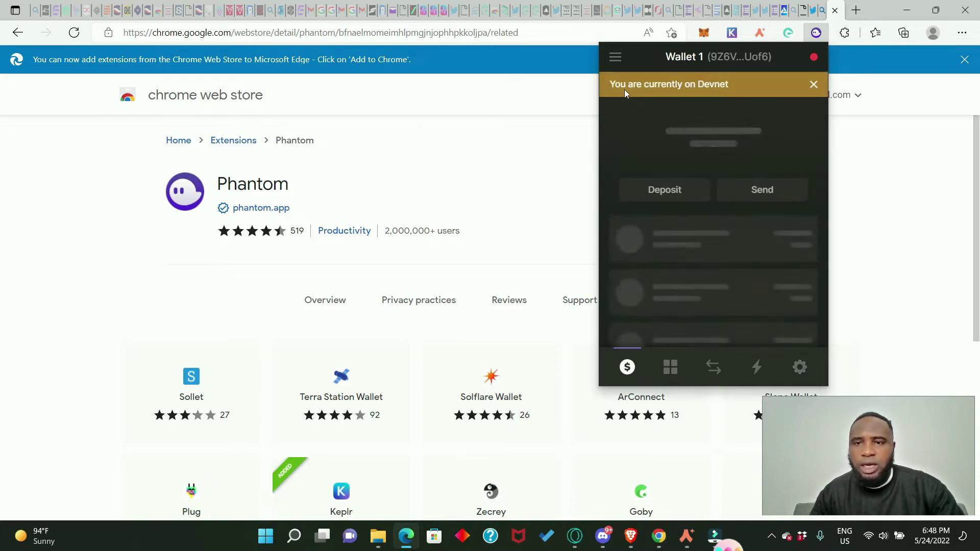
click(812, 85)
click(868, 59)
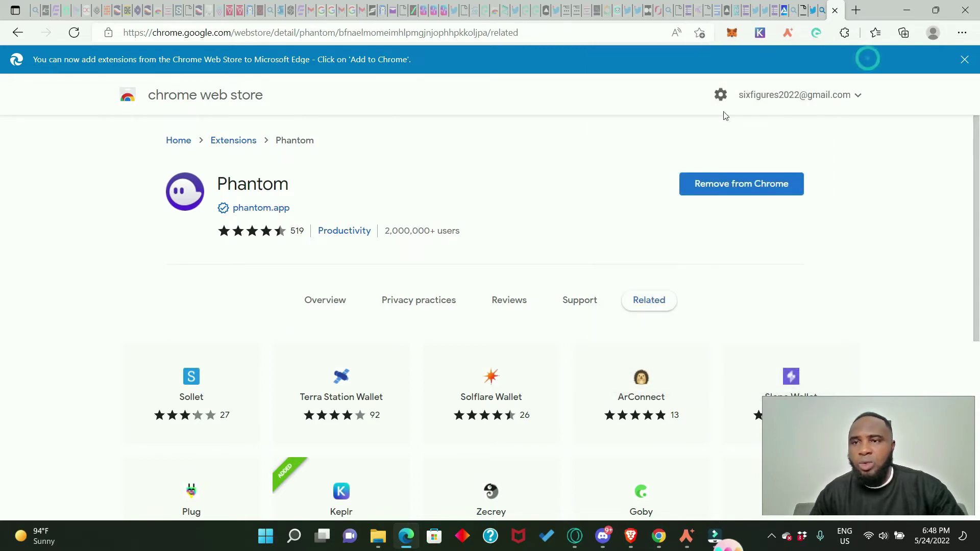
- Open Saber's devnet pools from the Argo article and connect the Phantom wallet to the site
click(801, 11)
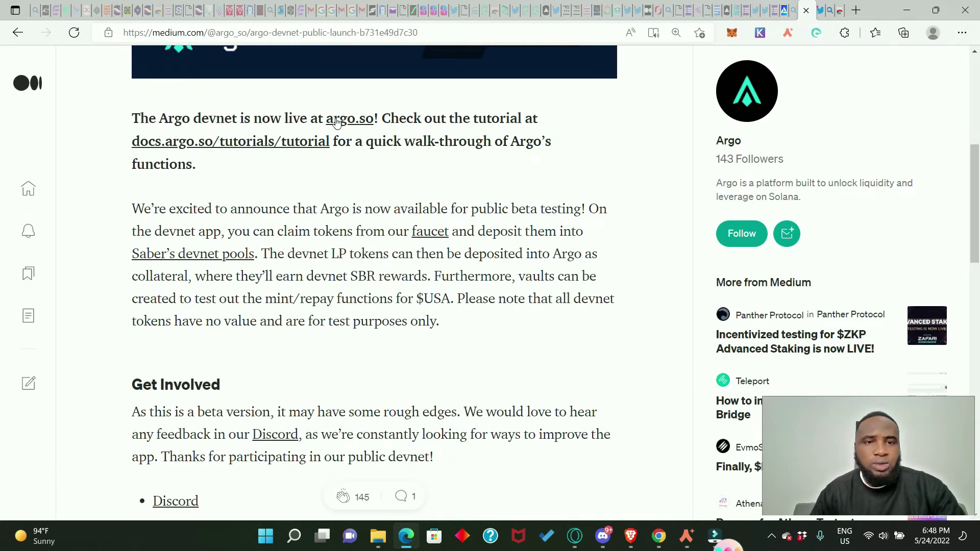
click(174, 256)
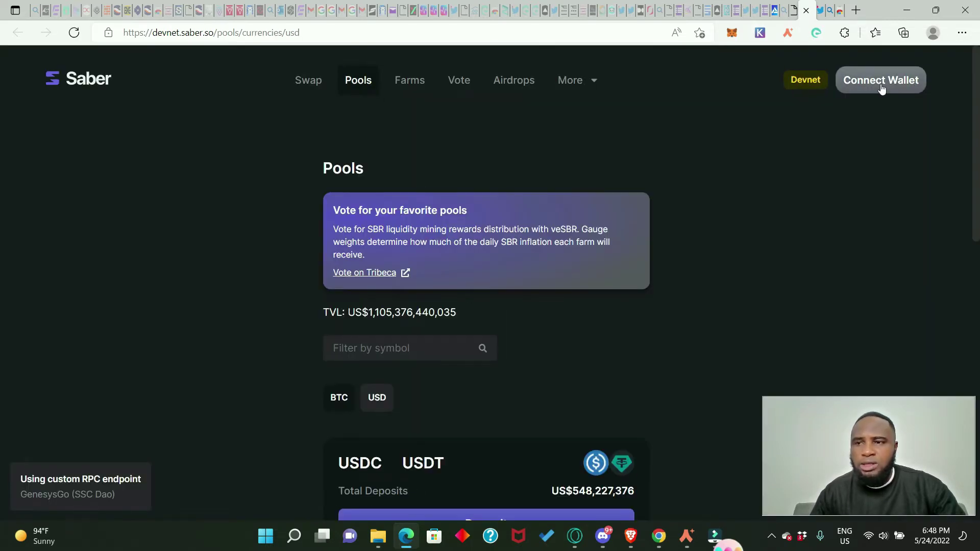
click(880, 87)
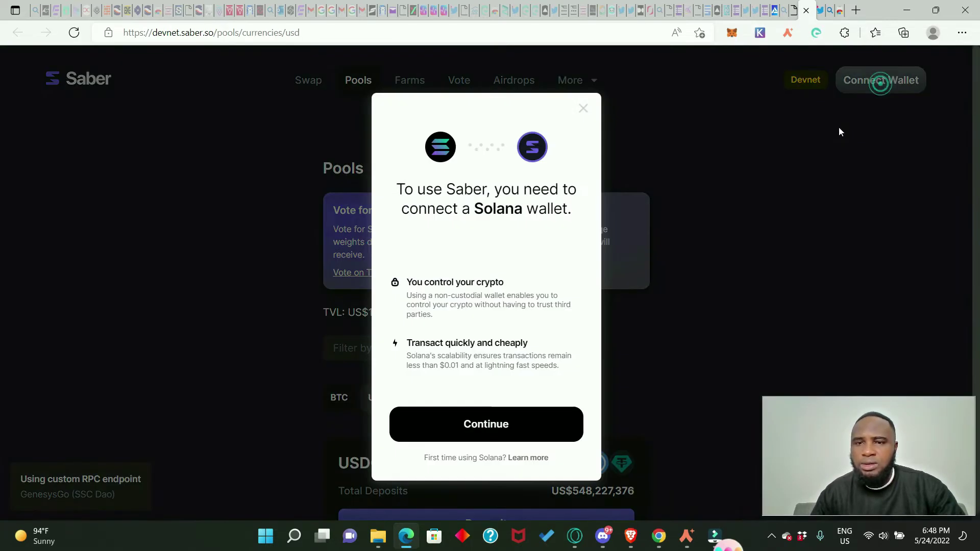
click(508, 423)
click(444, 236)
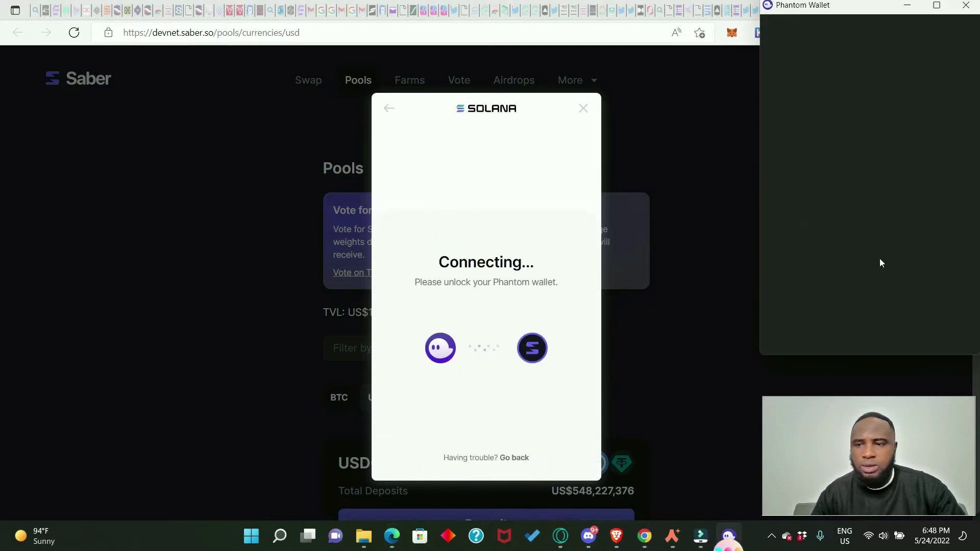
click(921, 332)
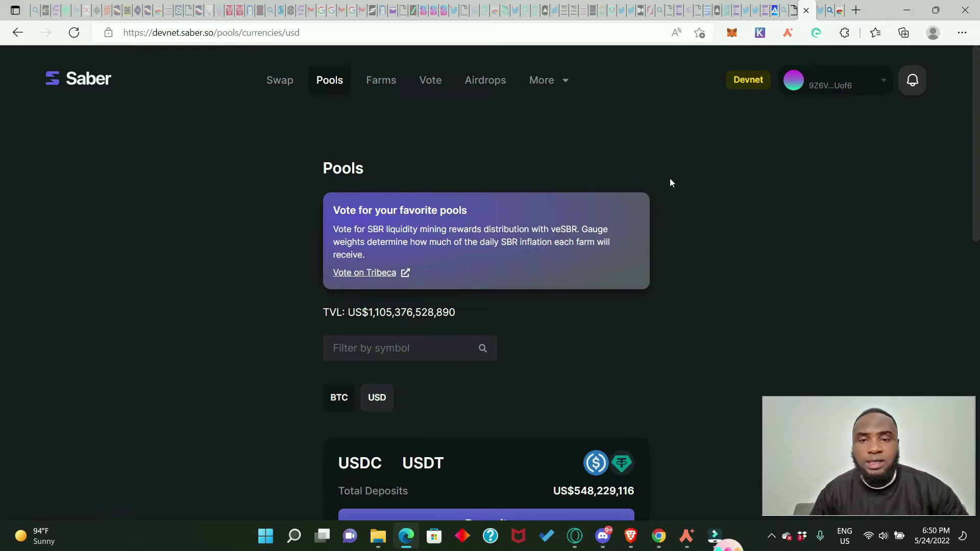
- Start a USDC claim in Saber's devnet airdrops and post the prefilled verification tweet on Twitter
click(494, 84)
scroll(518, 188, down, 5)
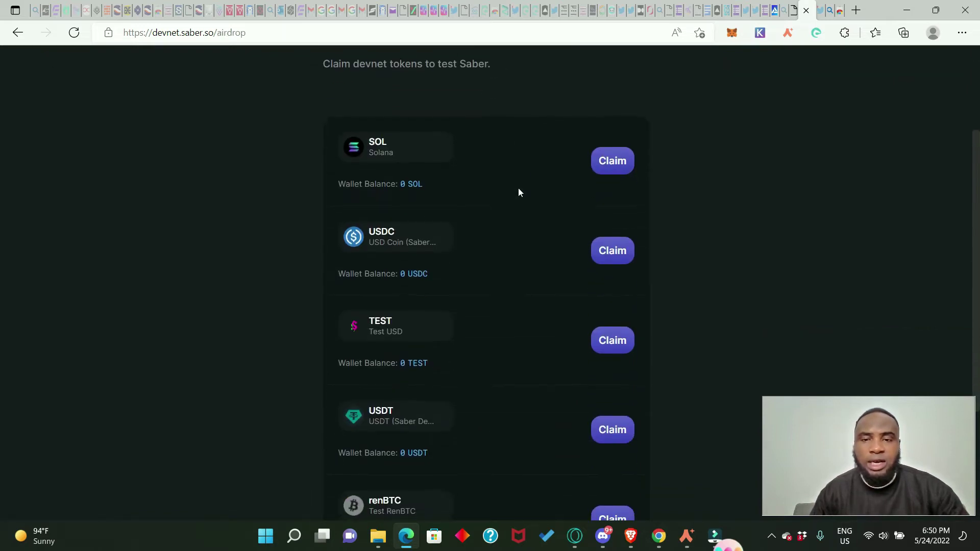
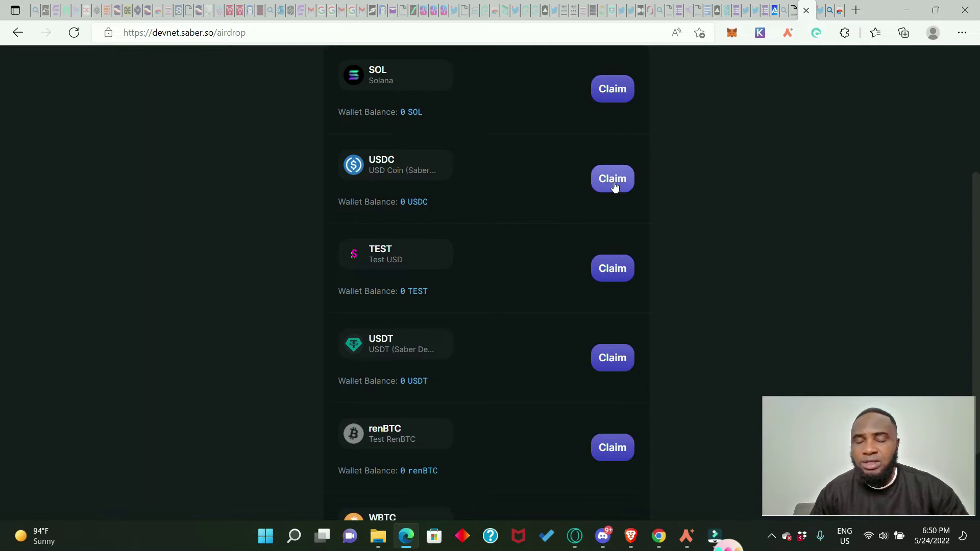
click(614, 178)
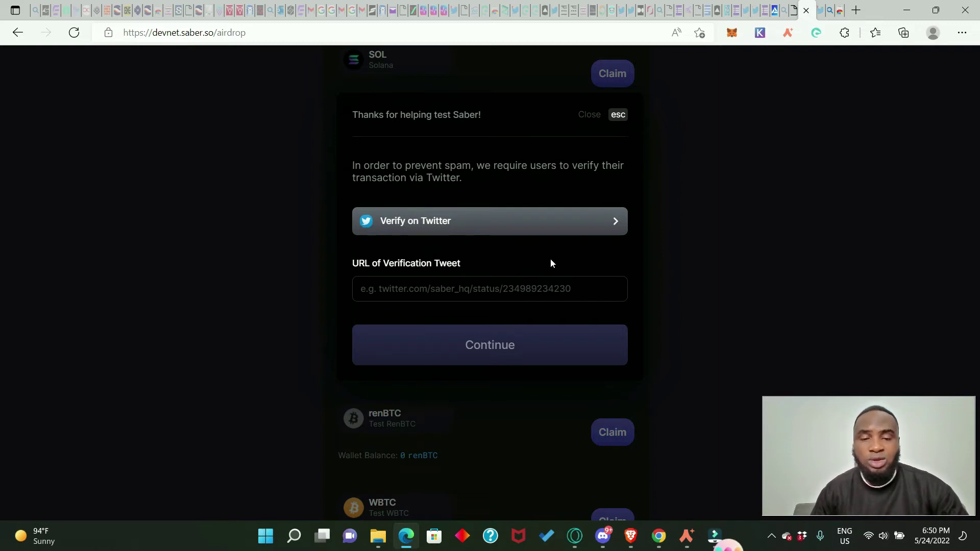
click(452, 223)
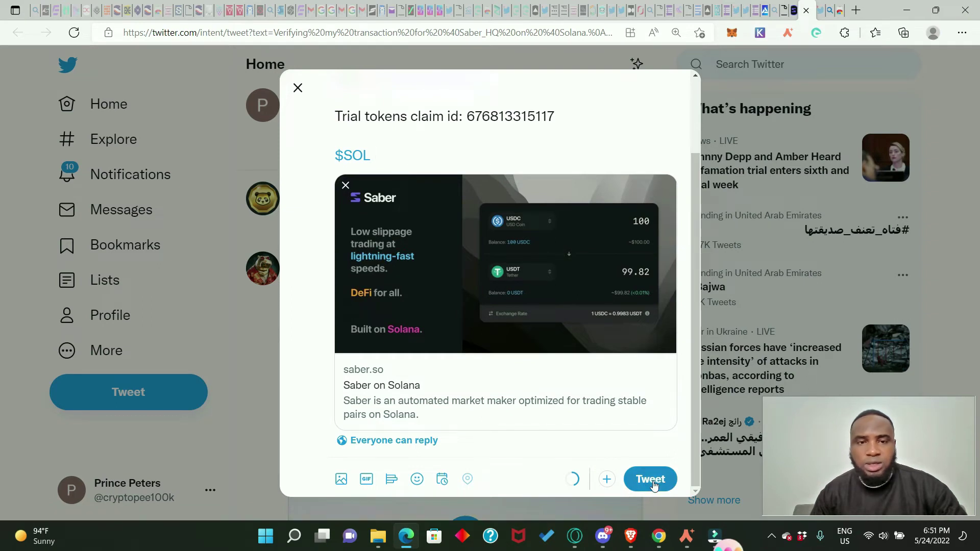
click(651, 482)
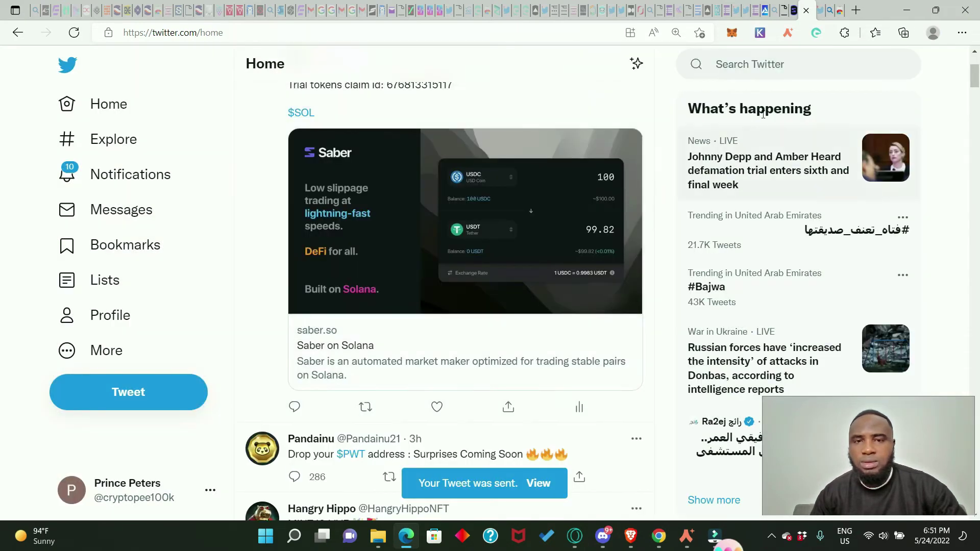
- Copy the verification tweet's link and submit it in Saber as the verification URL to claim the USDC tokens
click(508, 411)
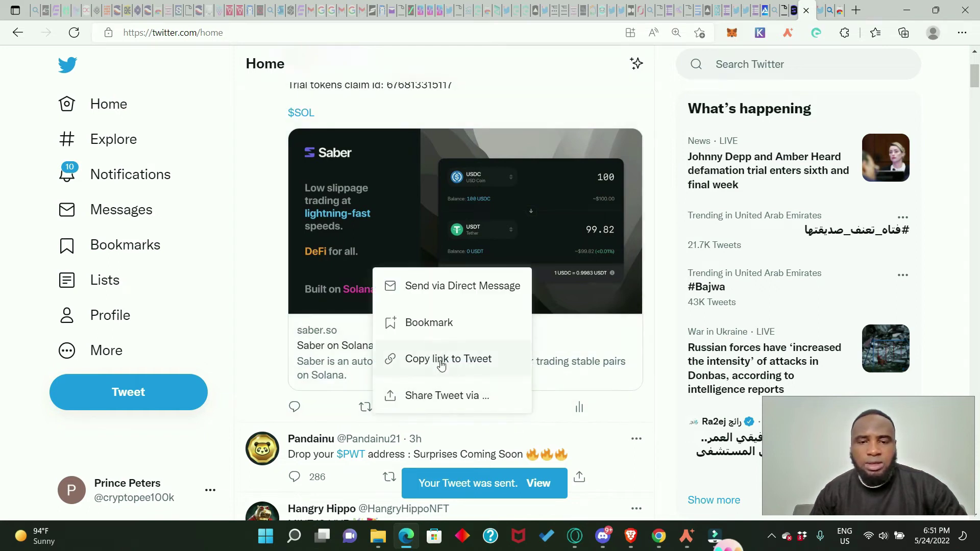
click(441, 363)
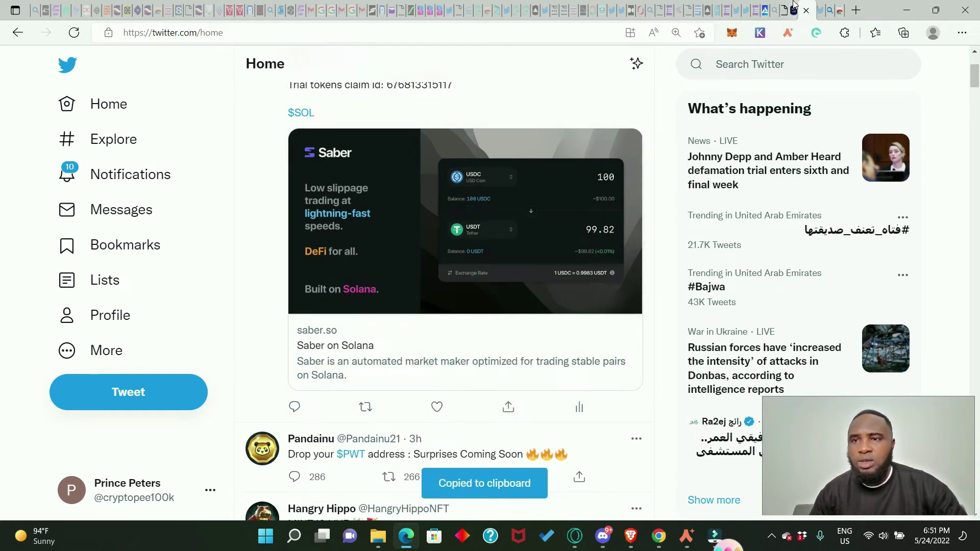
click(784, 11)
right_click(398, 290)
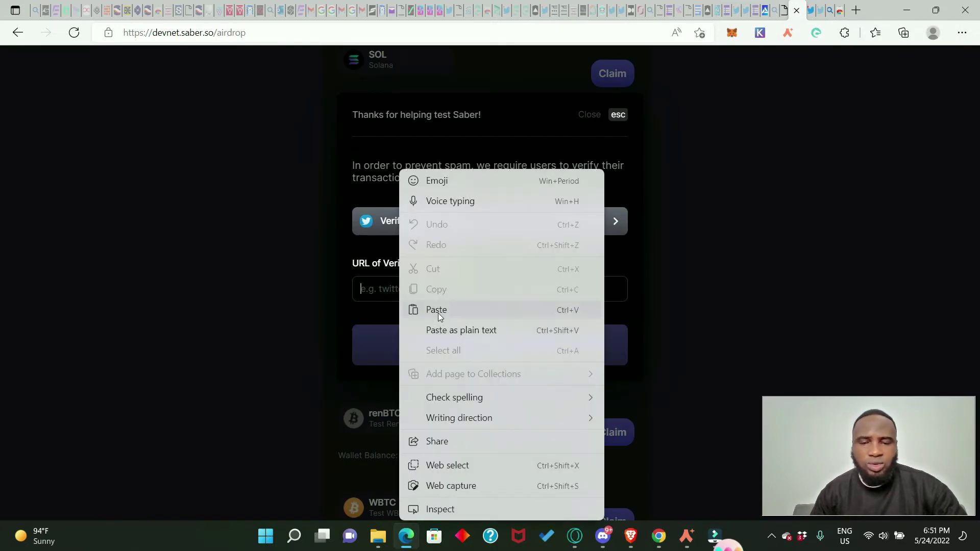
click(438, 311)
click(496, 342)
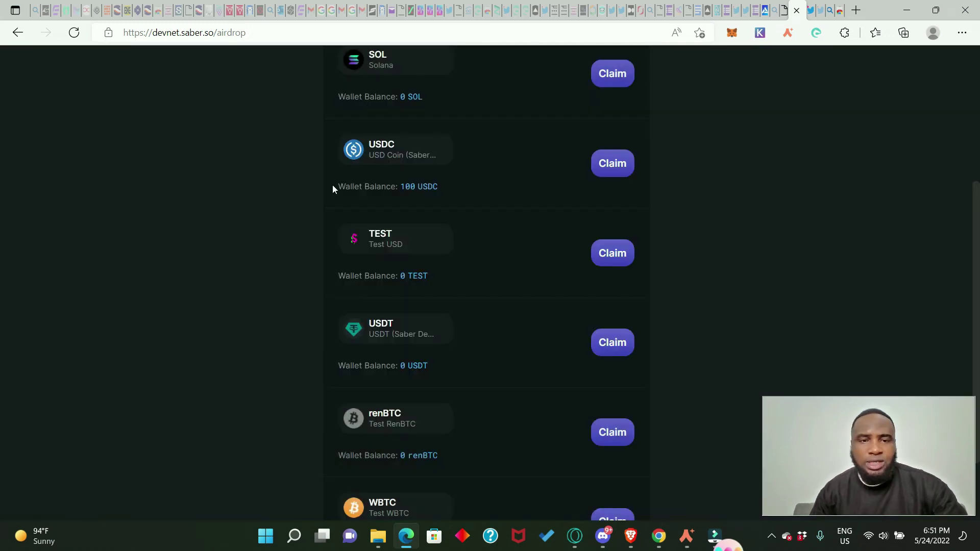
drag(334, 185, 445, 183)
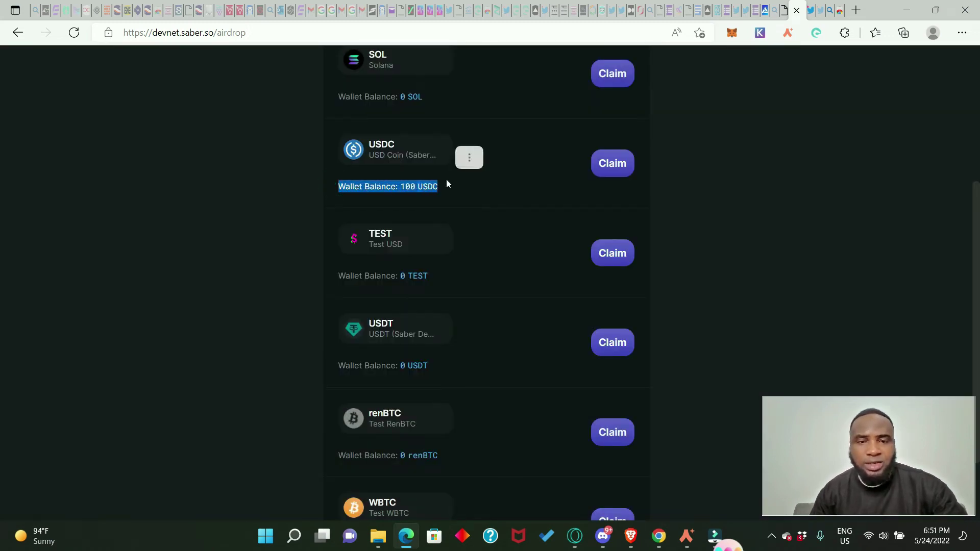
- Review the wallet balances of all claimable tokens in Saber's devnet airdrops, from SOL to WBTC
click(289, 207)
scroll(515, 265, down, 1)
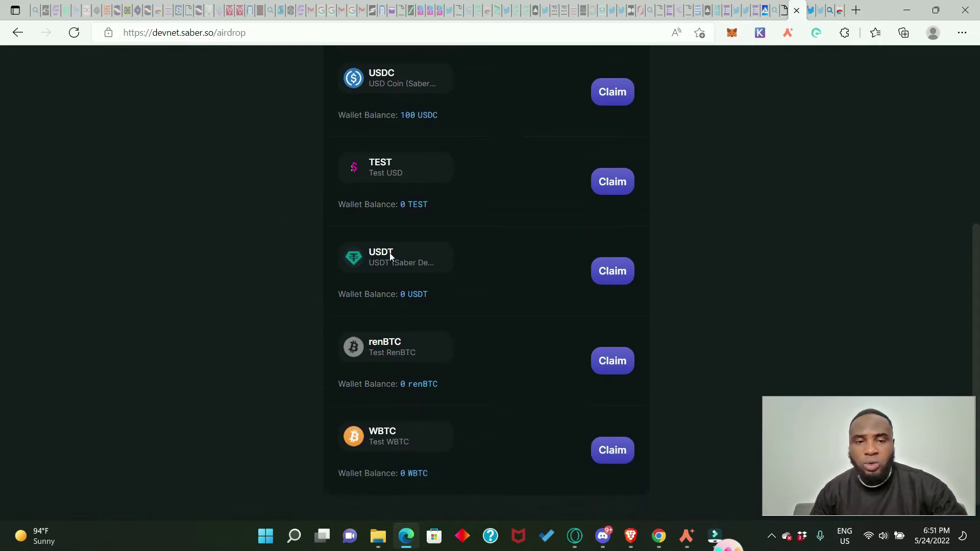
scroll(561, 306, up, 3)
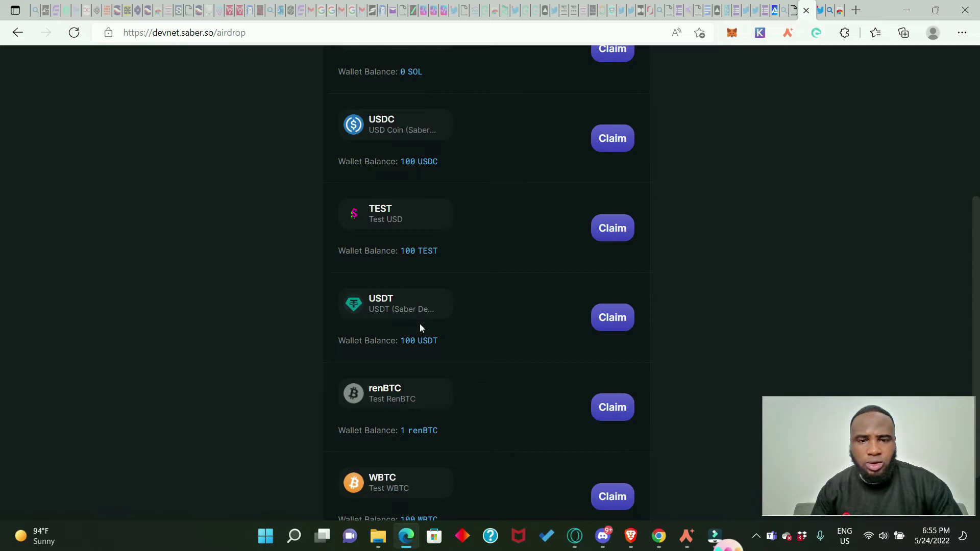
scroll(415, 348, down, 2)
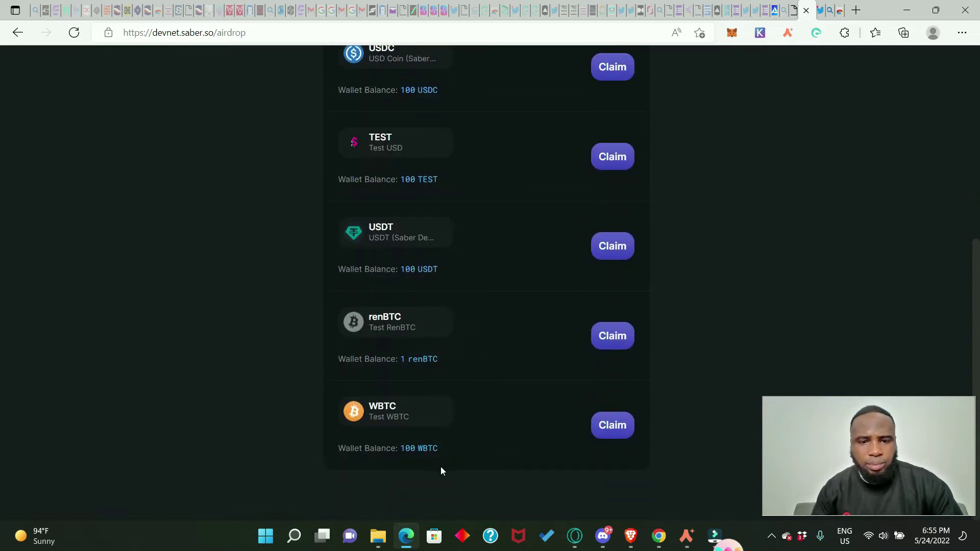
scroll(562, 302, up, 6)
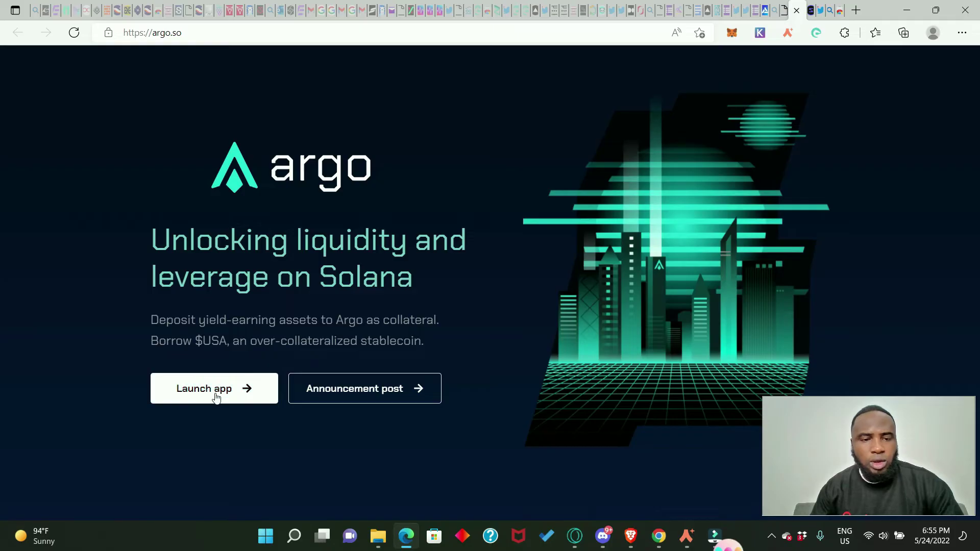
- Launch the Argo app from its homepage and connect the Phantom wallet to it
click(216, 397)
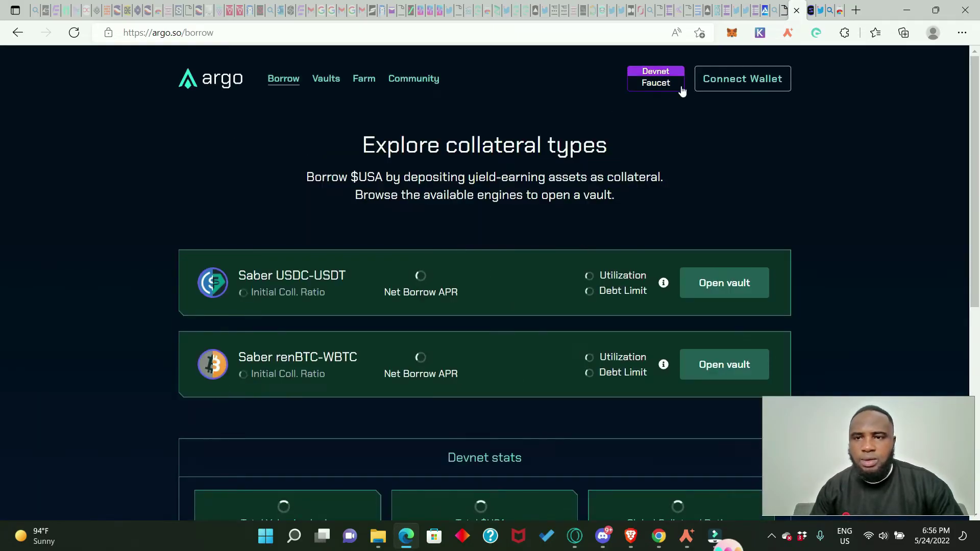
click(751, 86)
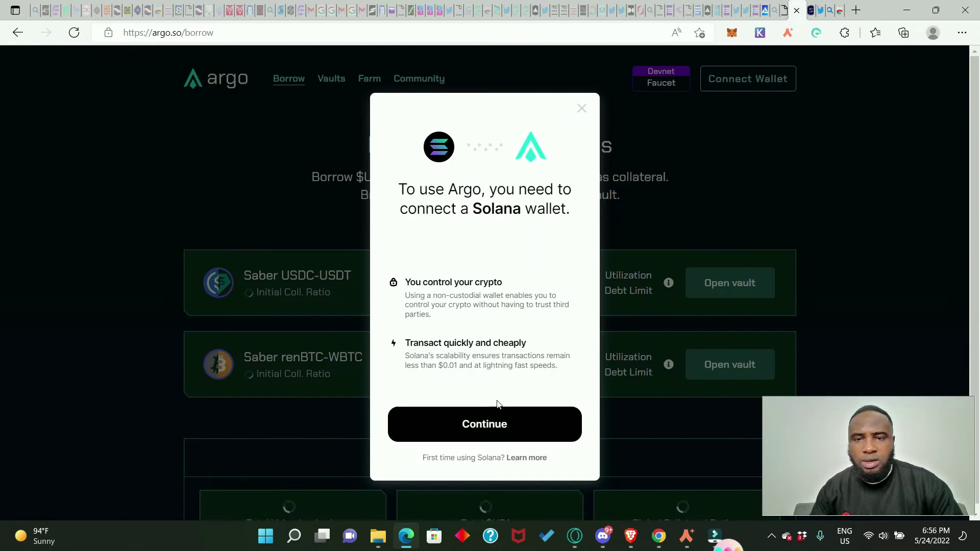
click(492, 433)
click(439, 244)
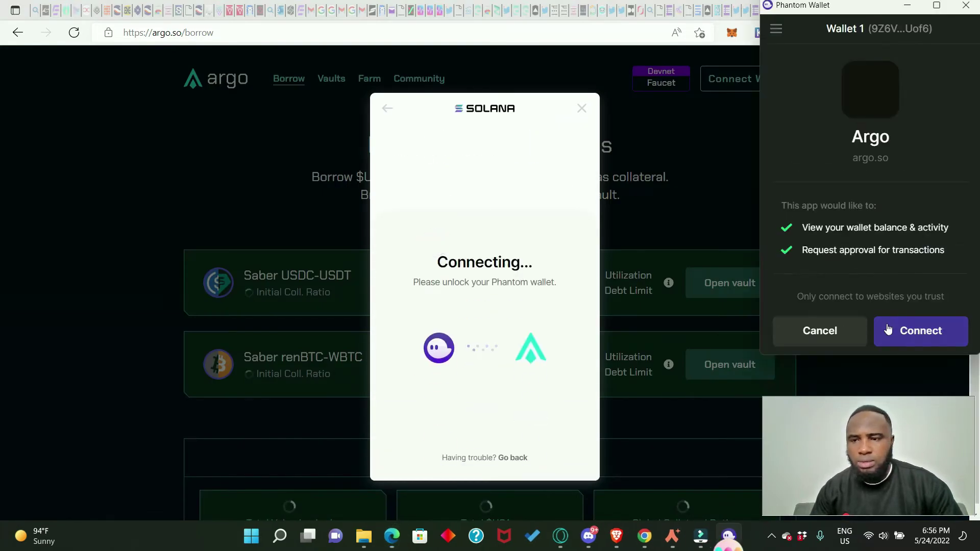
click(898, 330)
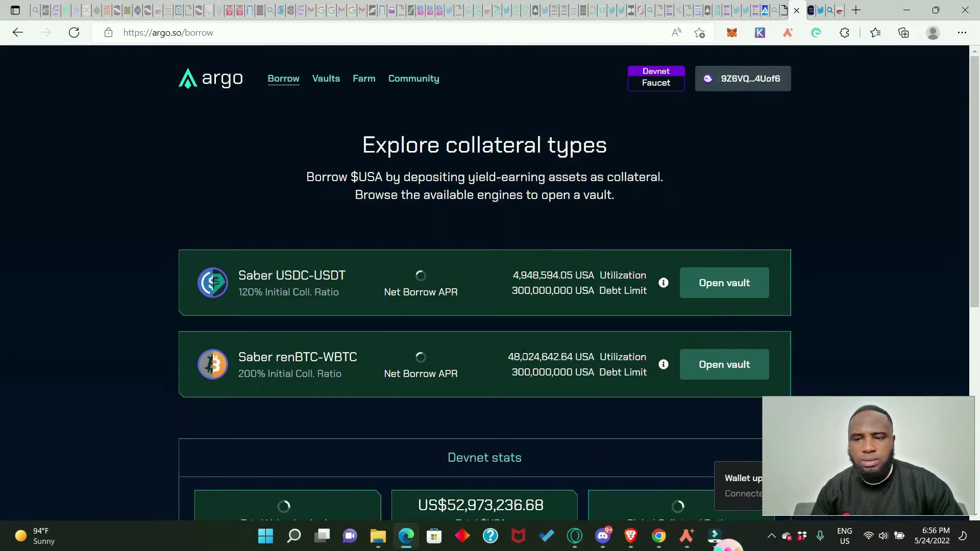
- Claim SOL from Argo's devnet faucet and check the token holdings in the Phantom wallet
click(662, 86)
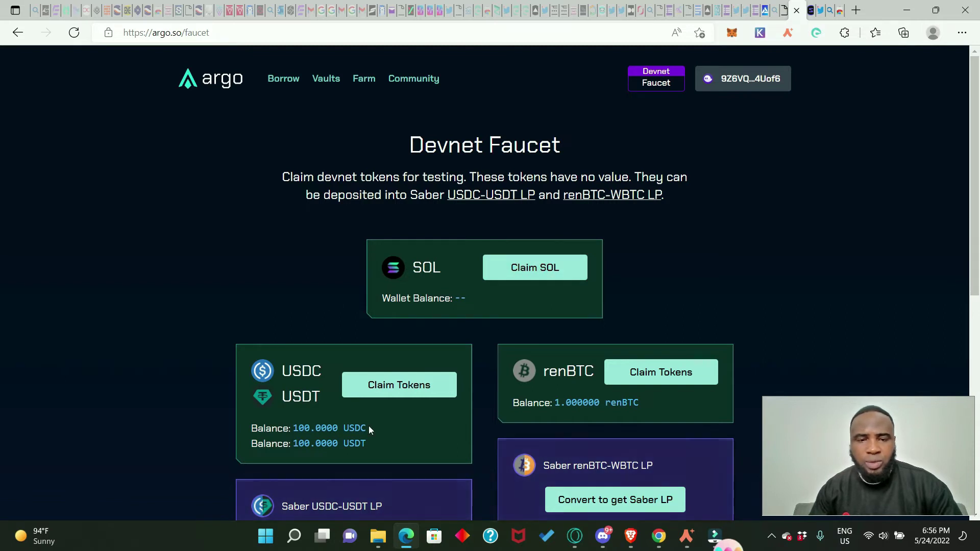
scroll(306, 418, down, 1)
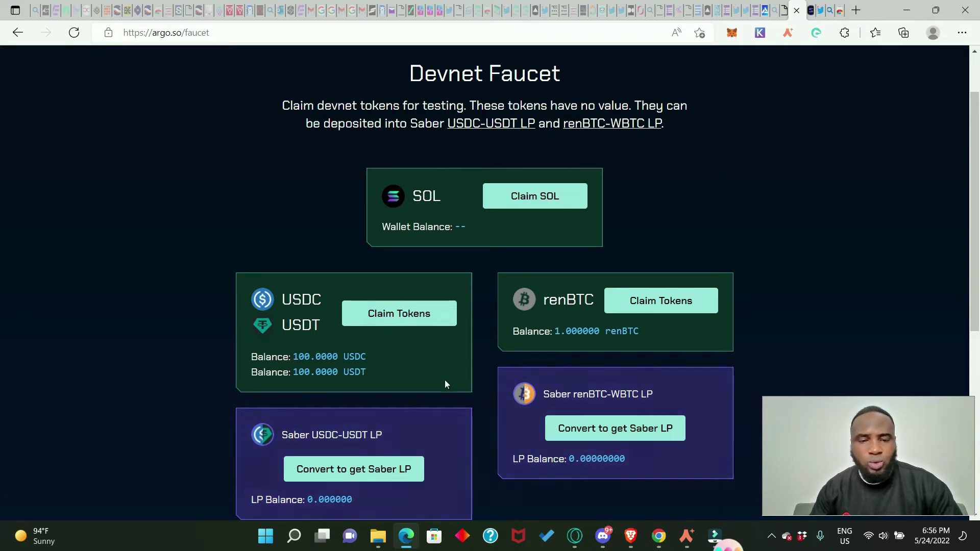
click(541, 199)
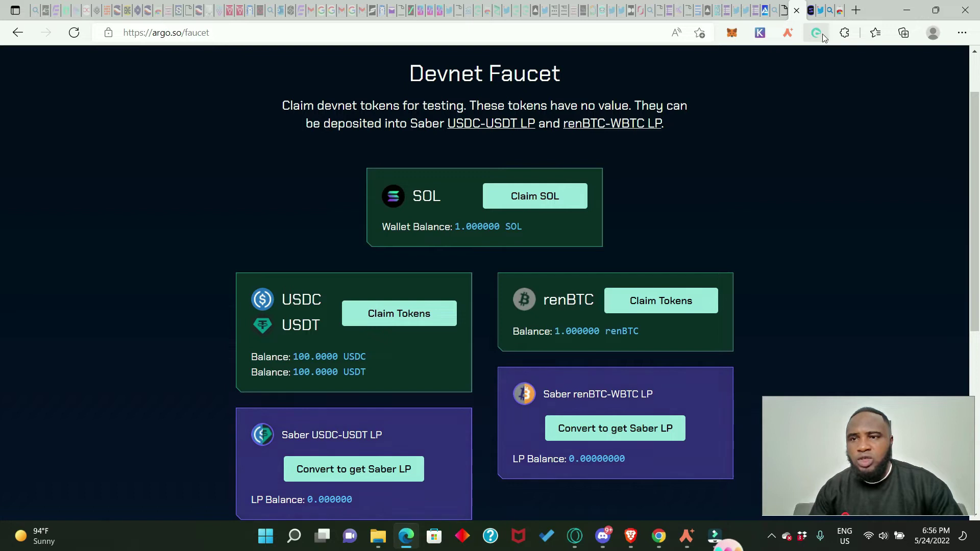
click(844, 33)
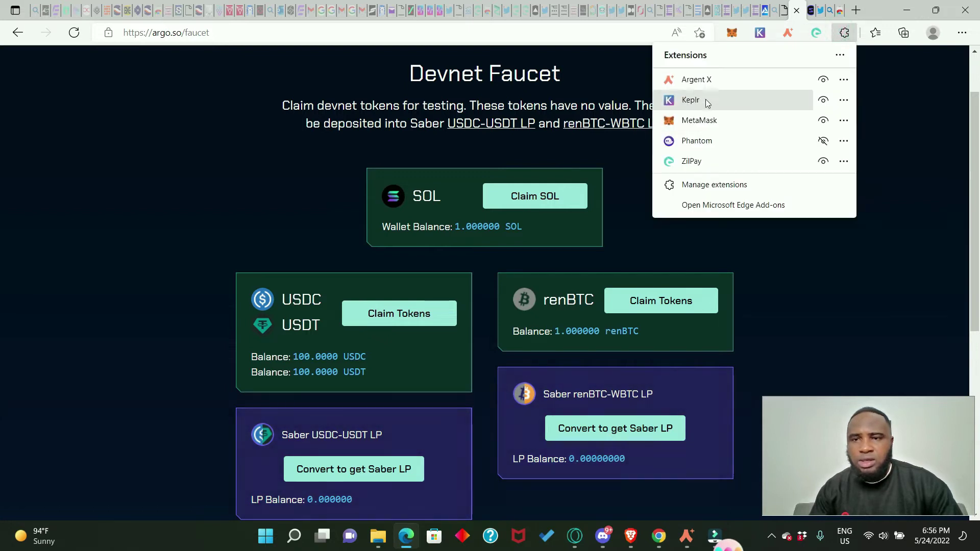
click(697, 140)
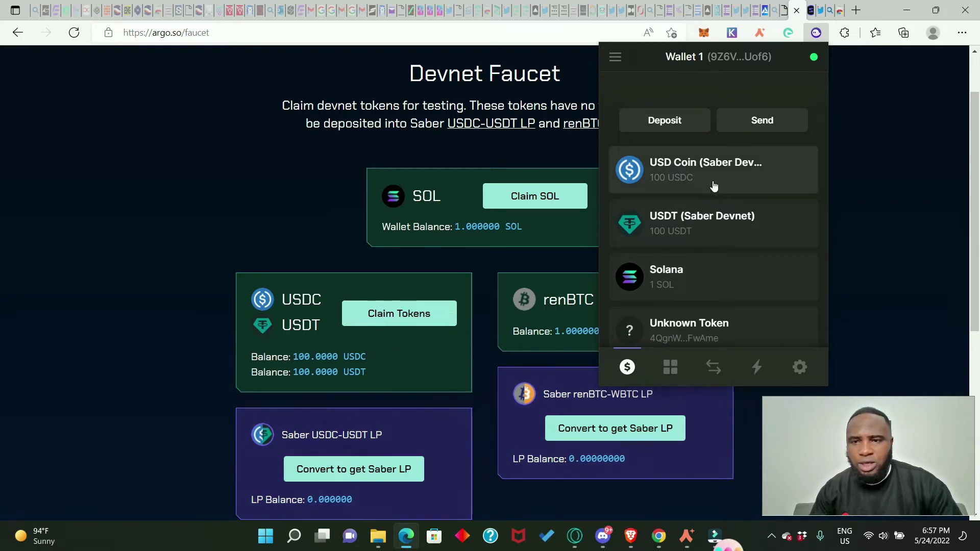
scroll(692, 202, down, 3)
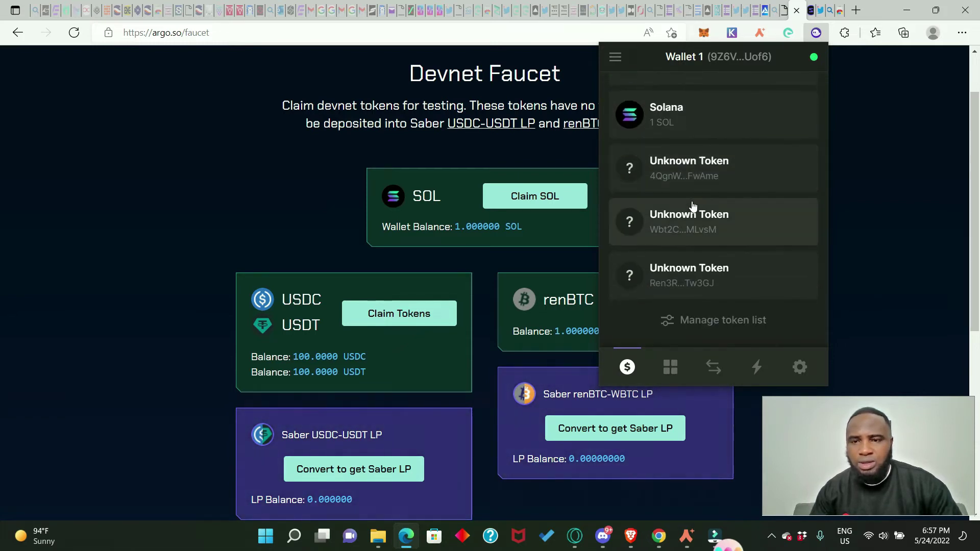
scroll(692, 206, up, 2)
- Return to Saber, open its token swap and choose PAI as the token to receive for USDC
click(797, 10)
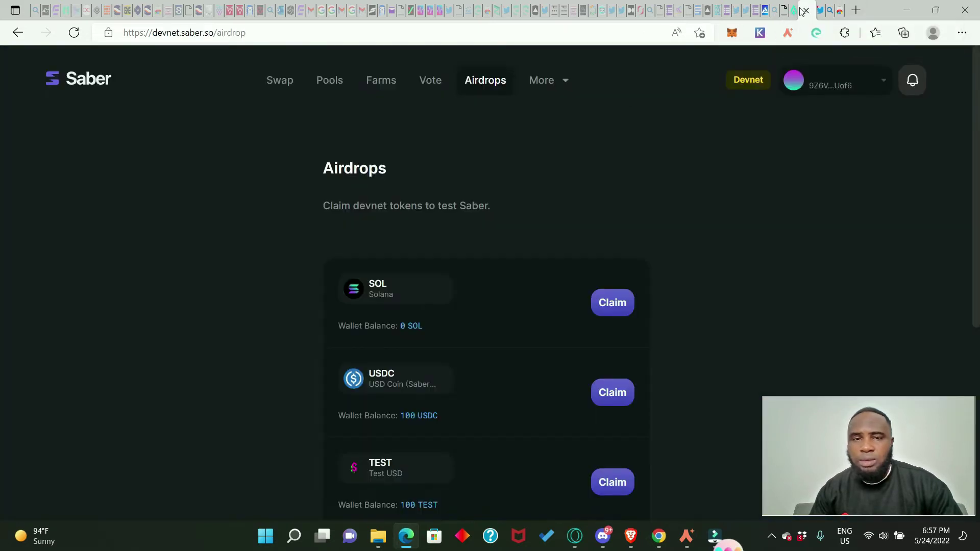
click(284, 82)
scroll(379, 301, down, 1)
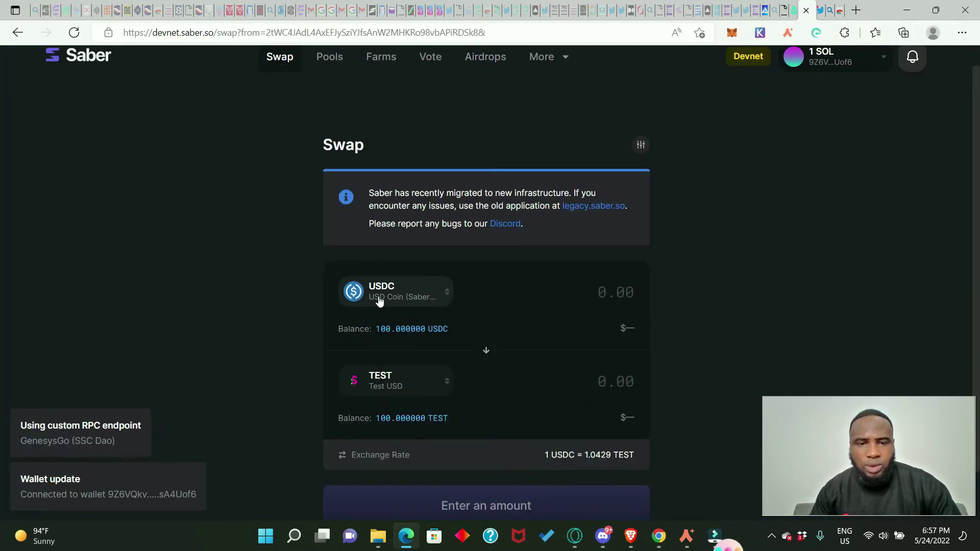
click(442, 385)
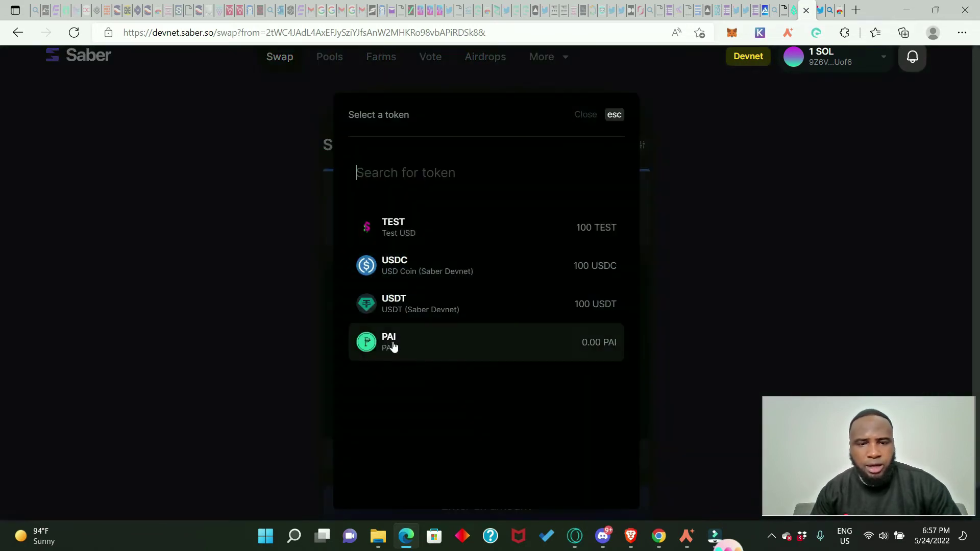
click(393, 347)
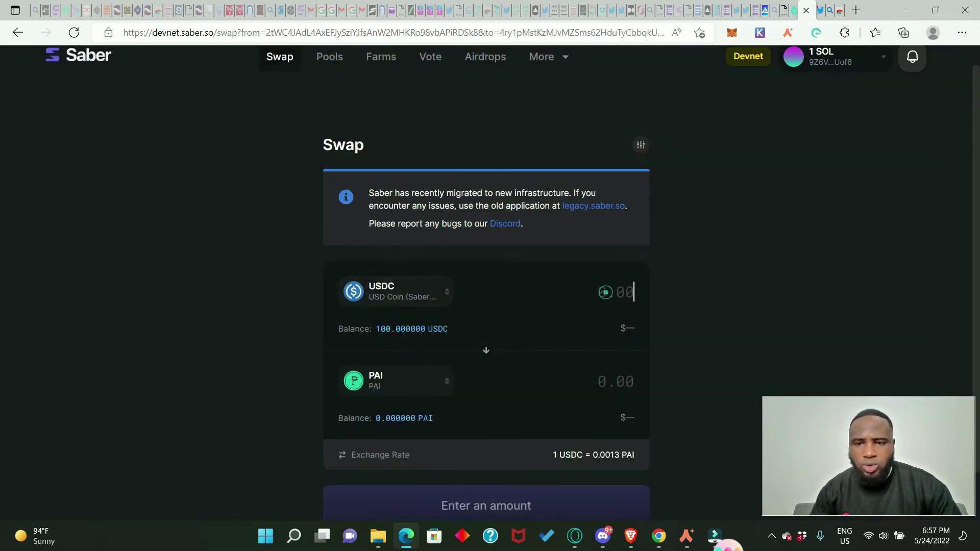
- Enter 30 USDC to swap for PAI, confirm the swap and approve the transaction in Phantom
text(30)
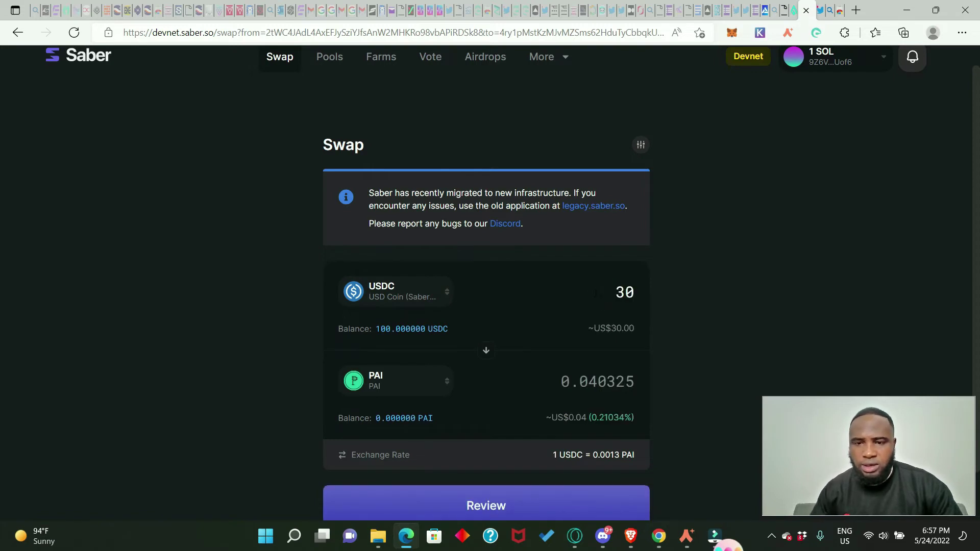
scroll(596, 293, down, 1)
click(483, 462)
click(495, 467)
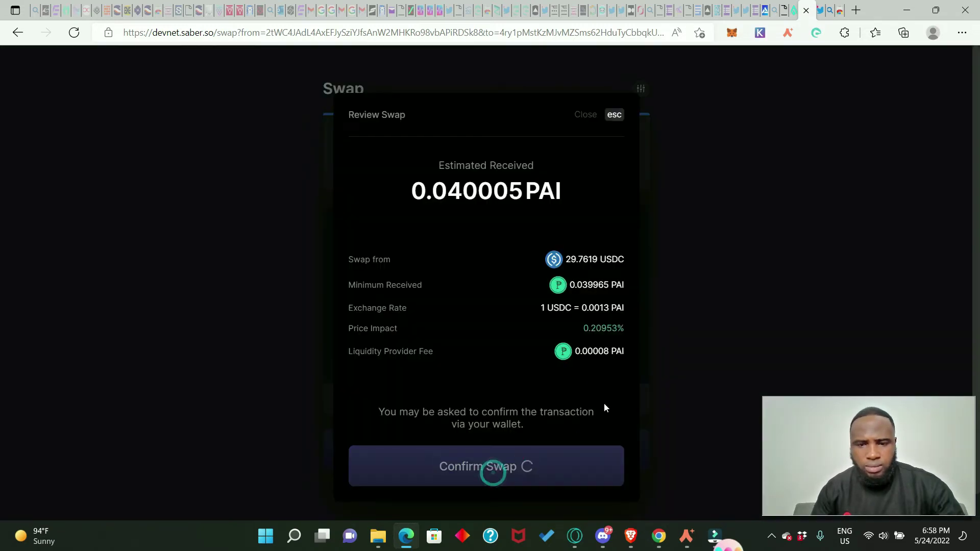
click(916, 339)
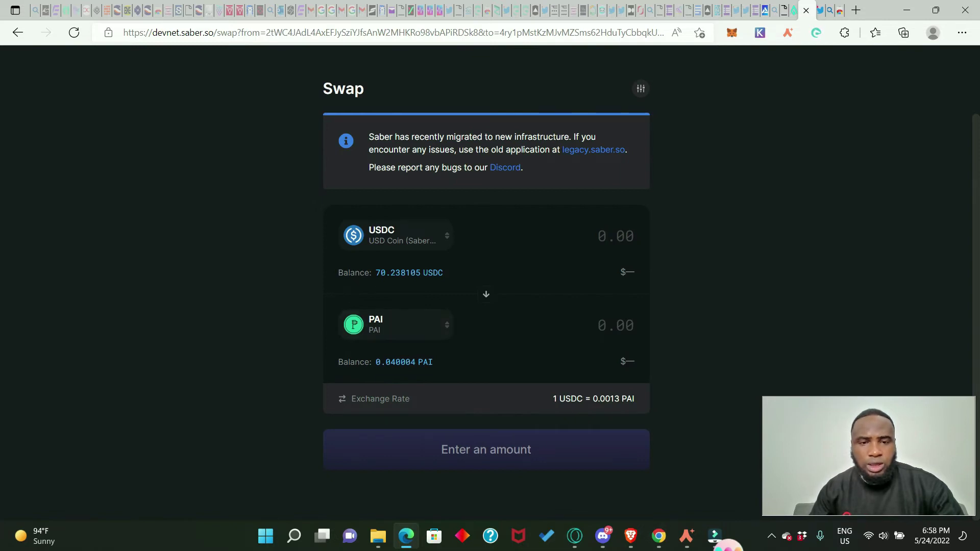
drag(337, 274, 450, 272)
drag(337, 361, 445, 366)
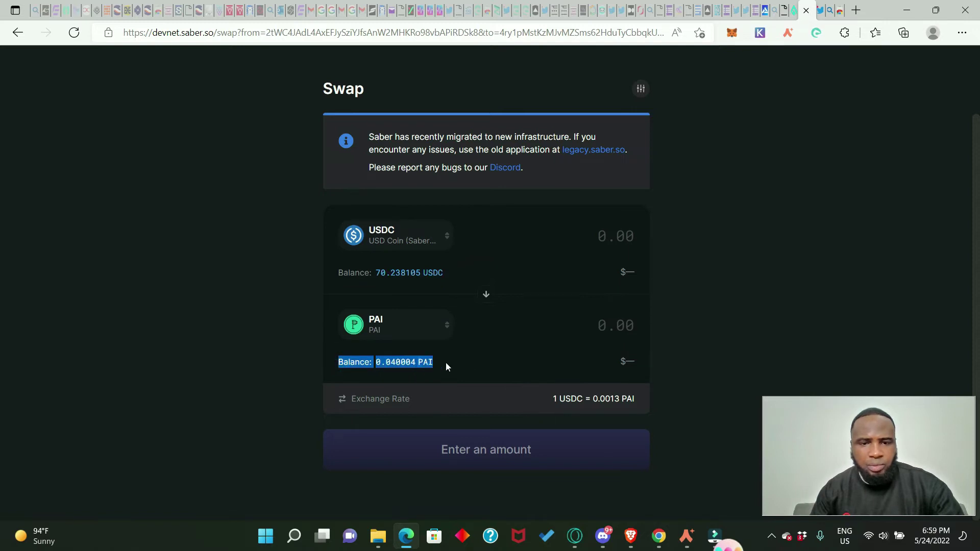
click(224, 255)
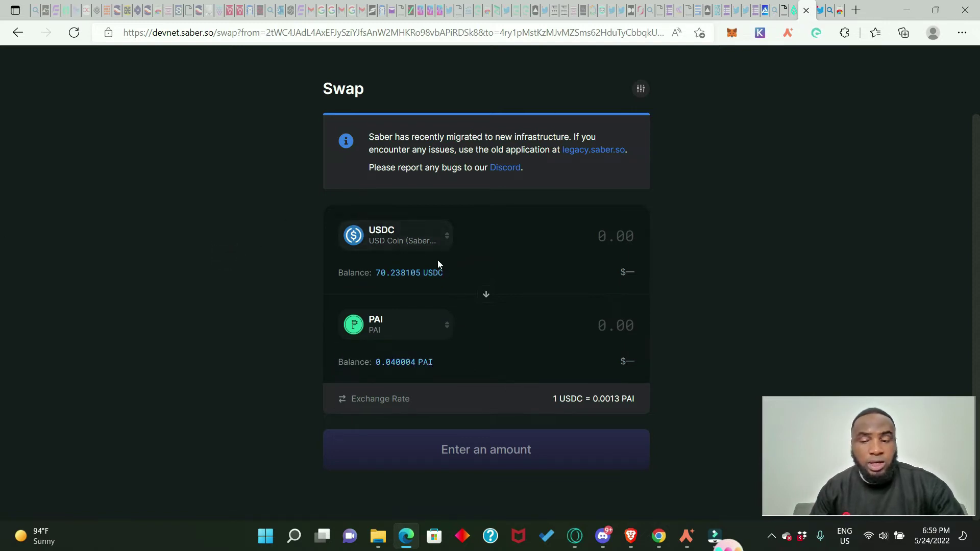
- Swap 10 TEST for PAI in Saber and approve the transaction in Phantom
click(446, 236)
click(613, 232)
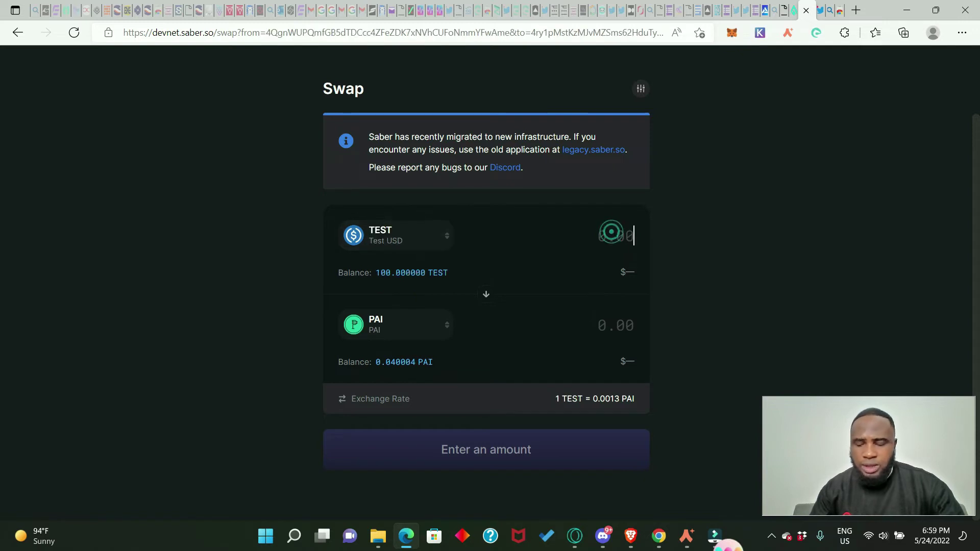
text(10)
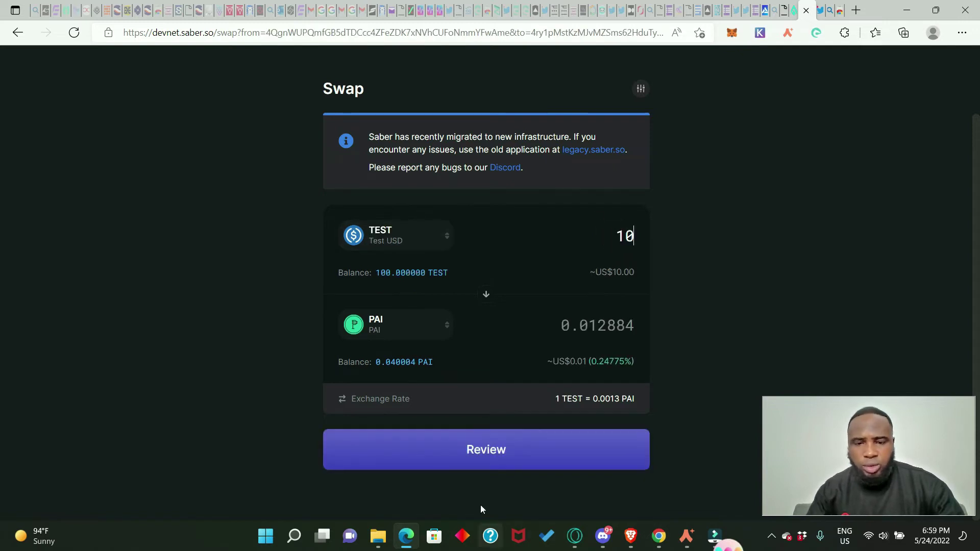
click(492, 457)
click(492, 491)
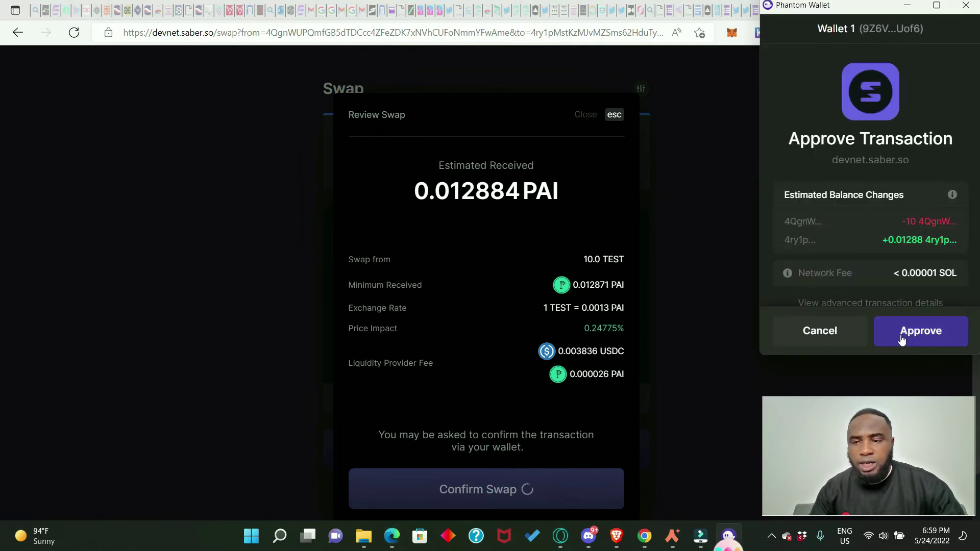
click(922, 332)
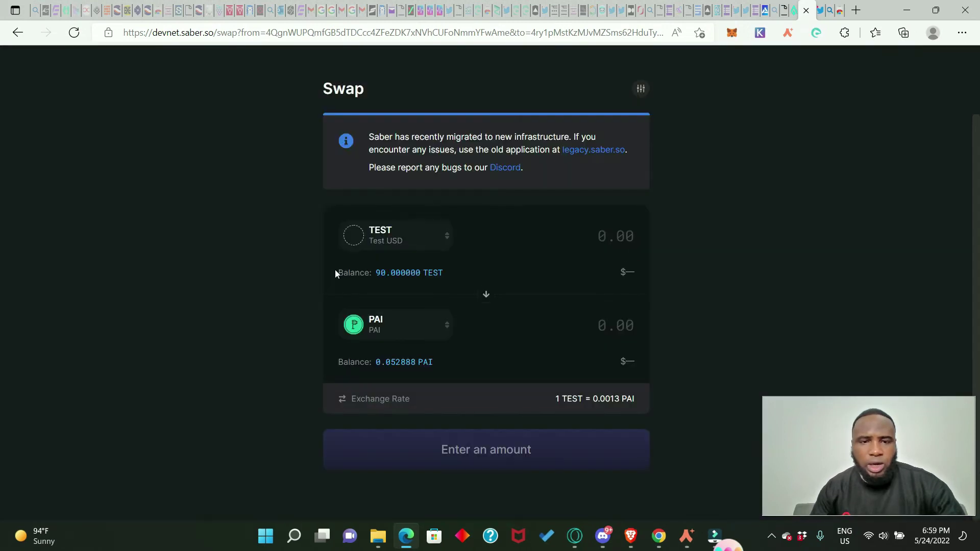
drag(341, 274, 451, 279)
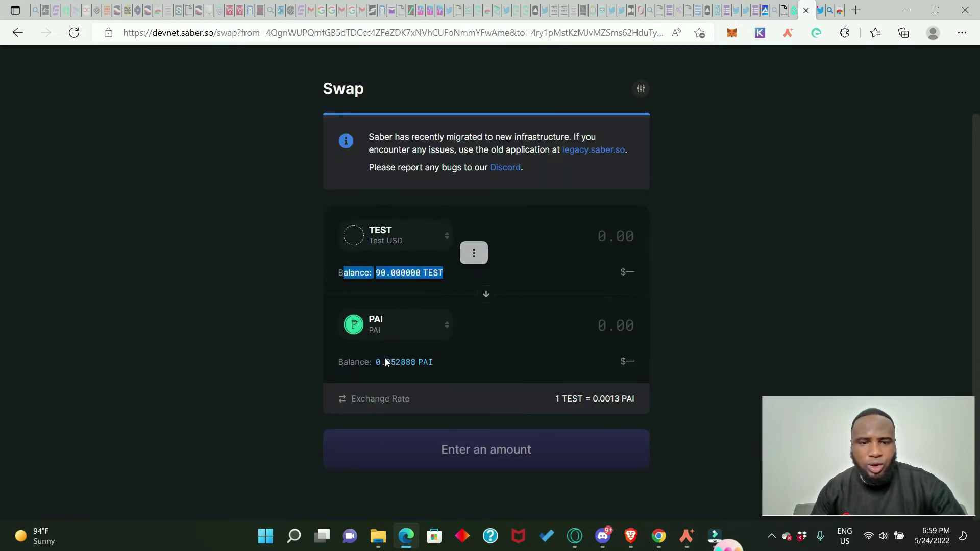
drag(340, 363, 461, 367)
click(216, 263)
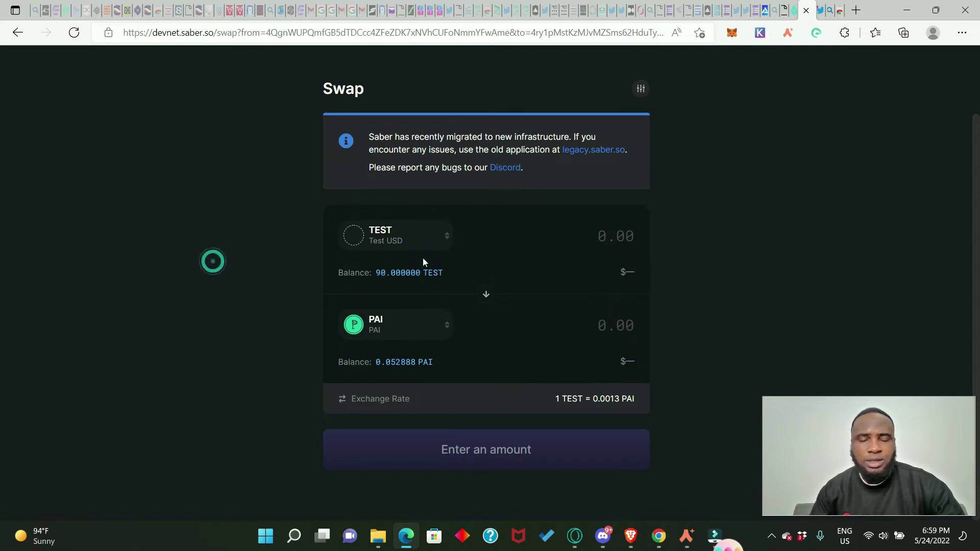
- Open Saber's liquidity pools and look through the token pairs available among the USD pools
scroll(423, 259, up, 2)
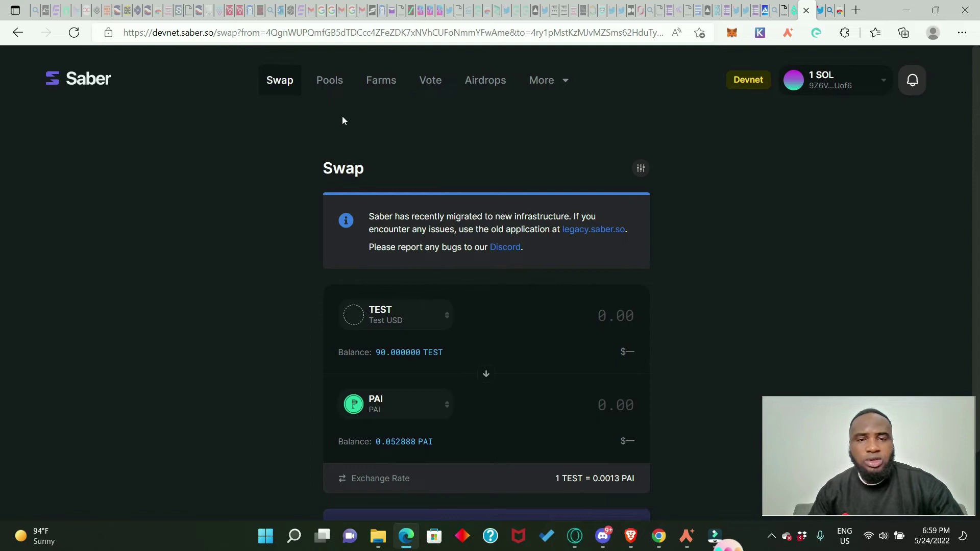
click(329, 80)
scroll(426, 331, down, 2)
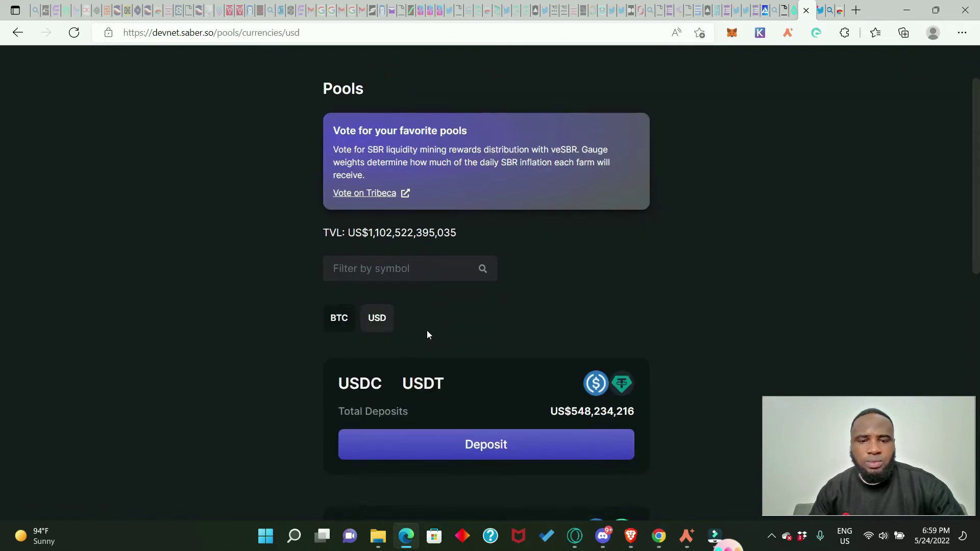
scroll(427, 333, down, 2)
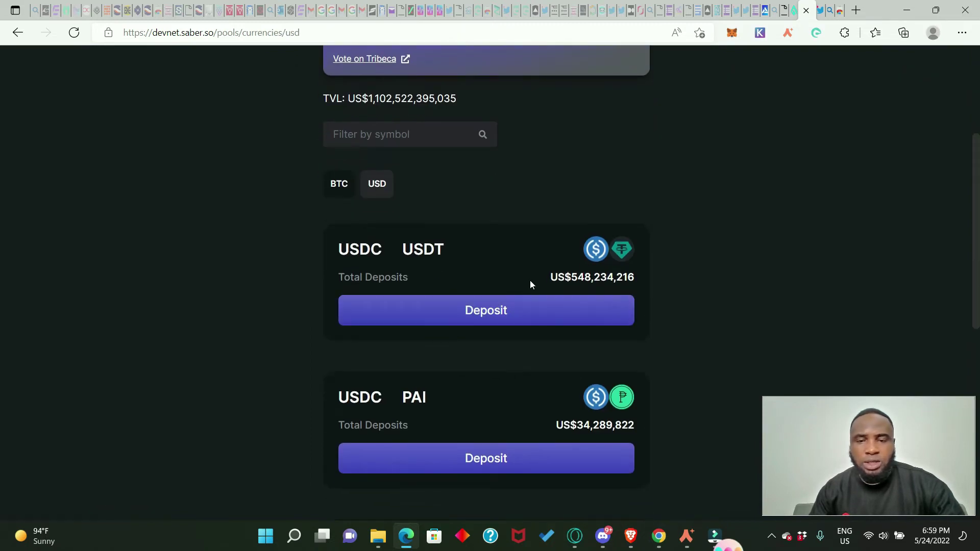
scroll(511, 309, down, 1)
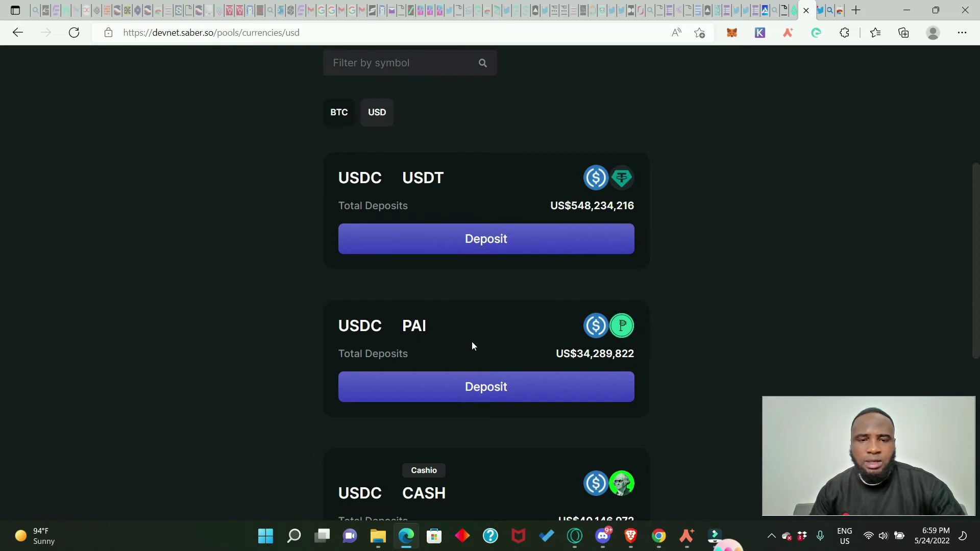
scroll(471, 342, down, 1)
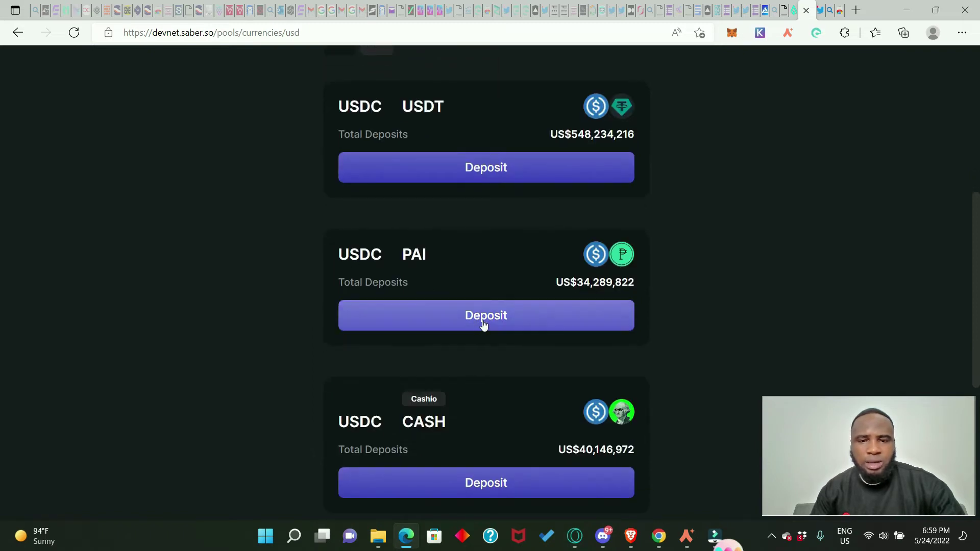
scroll(465, 347, down, 1)
scroll(516, 399, down, 2)
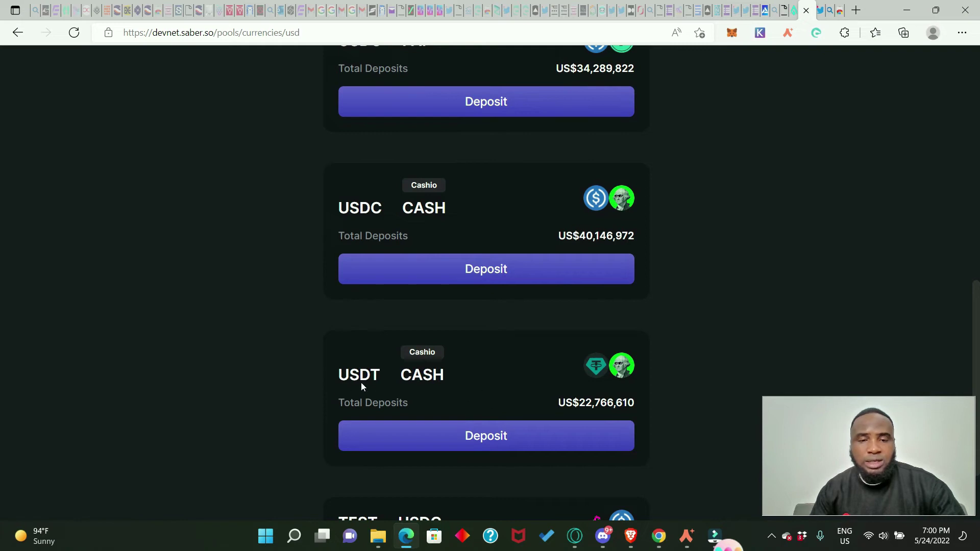
scroll(409, 431, down, 2)
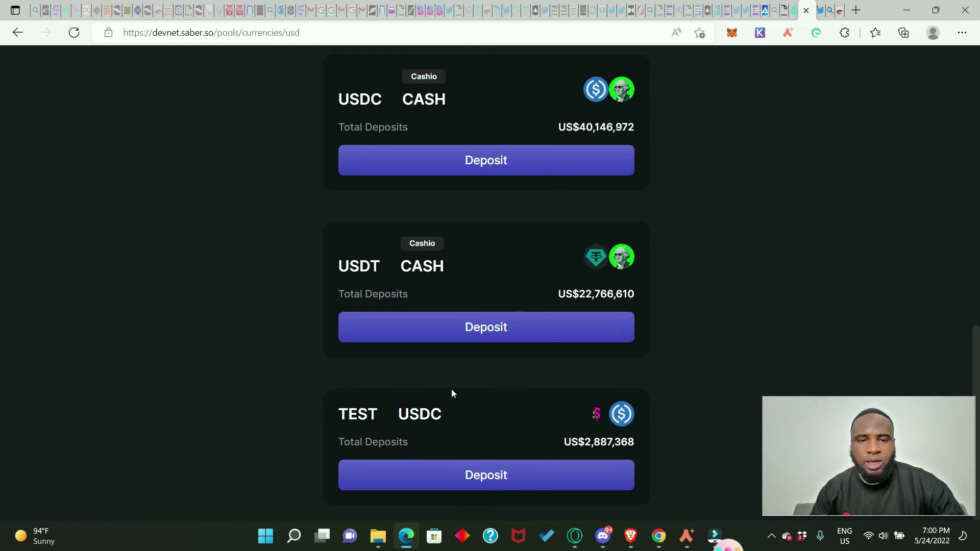
scroll(451, 388, up, 10)
scroll(449, 357, down, 2)
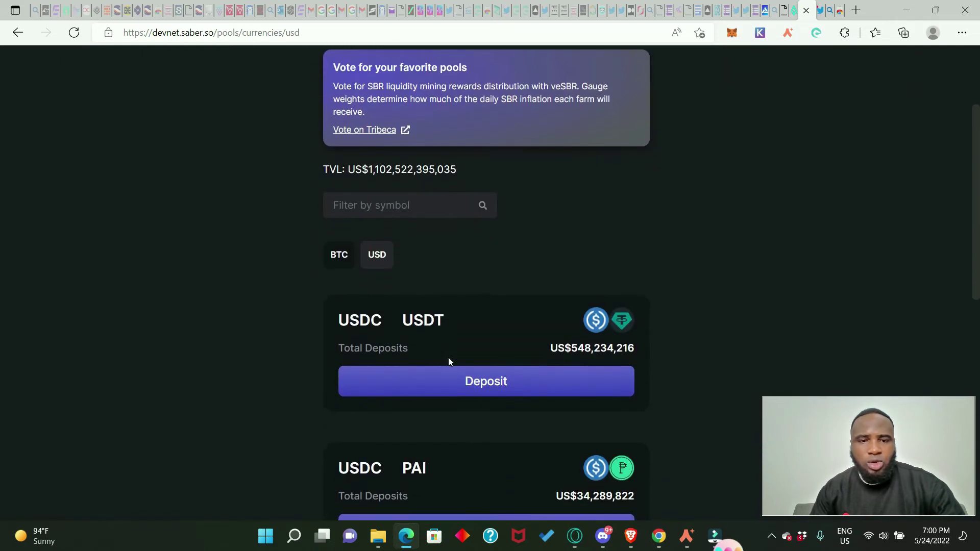
- Show the BTC pools and open the deposit form of the renBTC-WBTC pool
scroll(448, 361, down, 1)
click(340, 191)
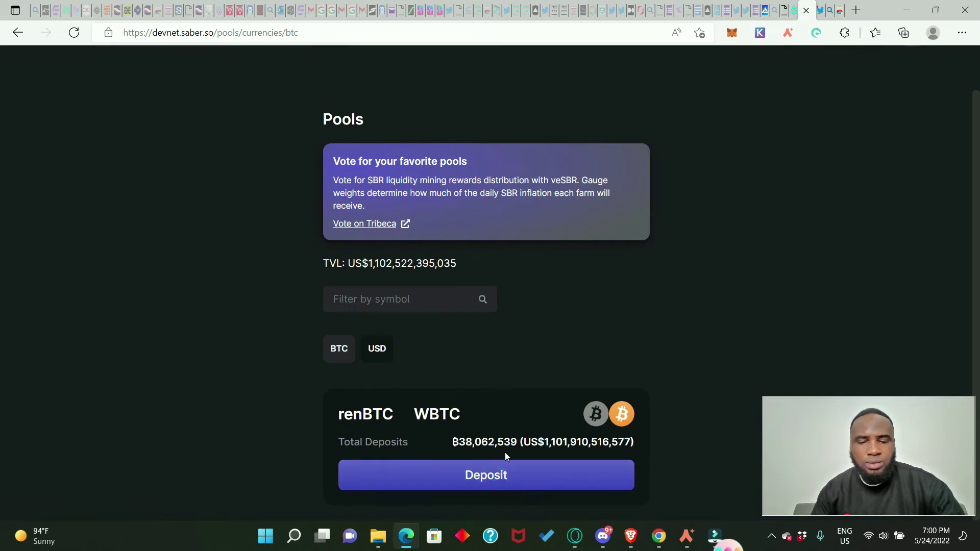
click(499, 475)
scroll(411, 347, down, 2)
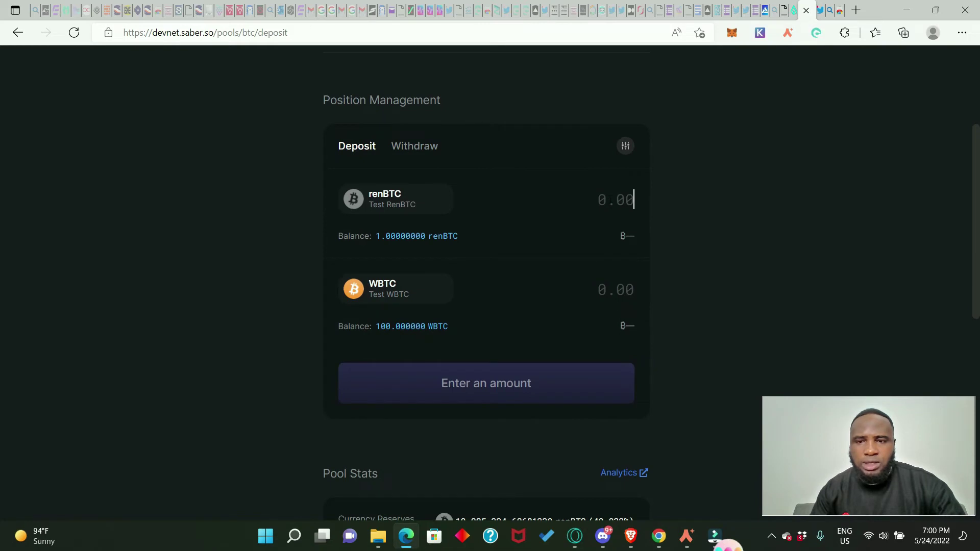
- Deposit 0.5 renBTC and 0.5 WBTC into the pool, confirm the deposit and approve the transaction in Phantom
click(609, 199)
text(0)
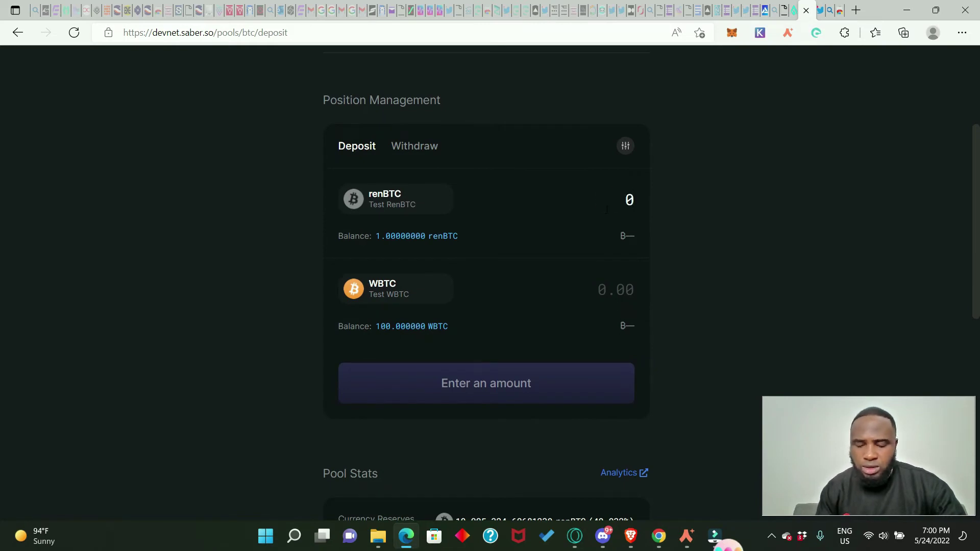
text(.5)
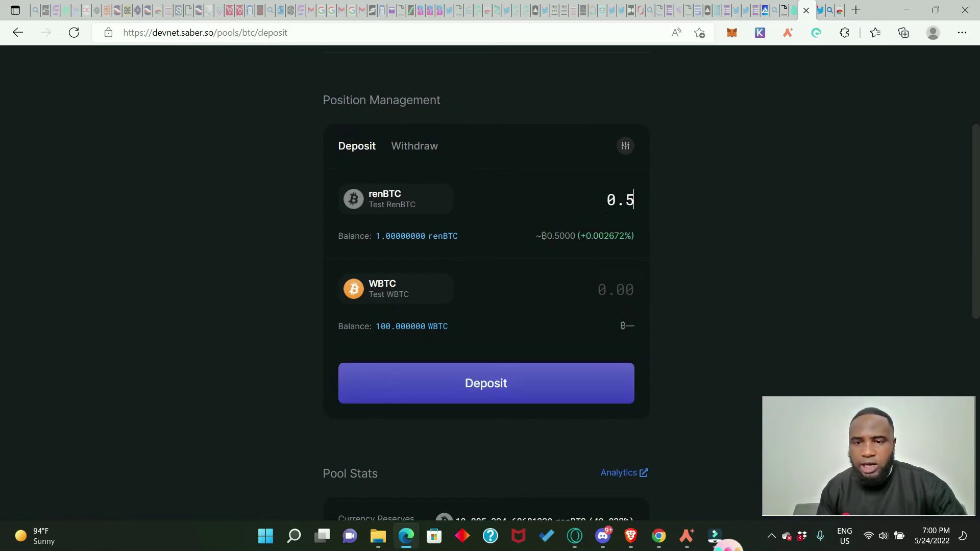
click(614, 287)
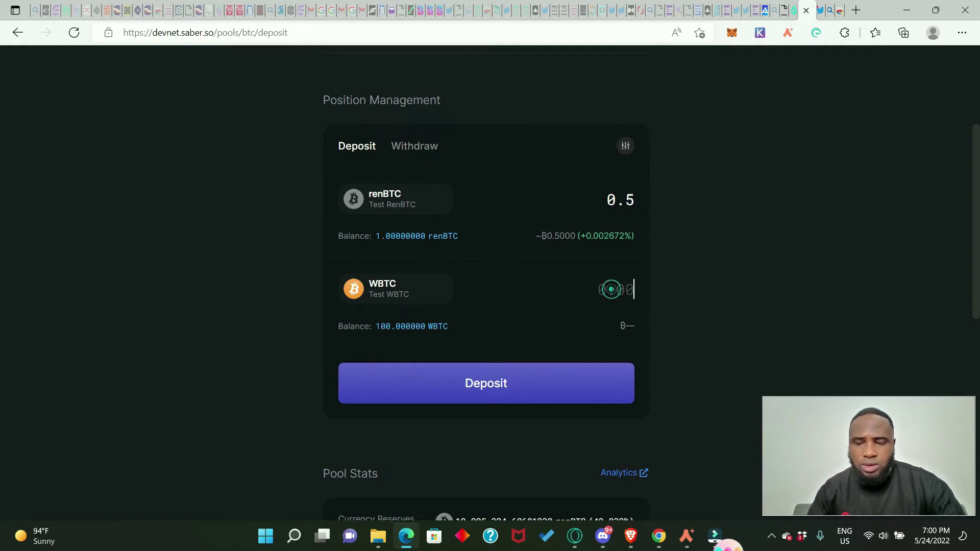
text(0.5)
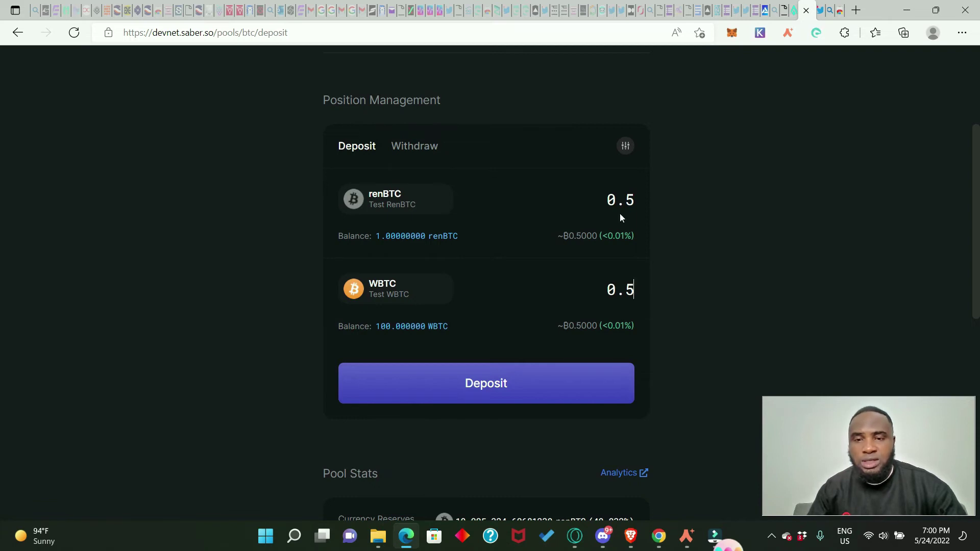
click(492, 389)
click(499, 445)
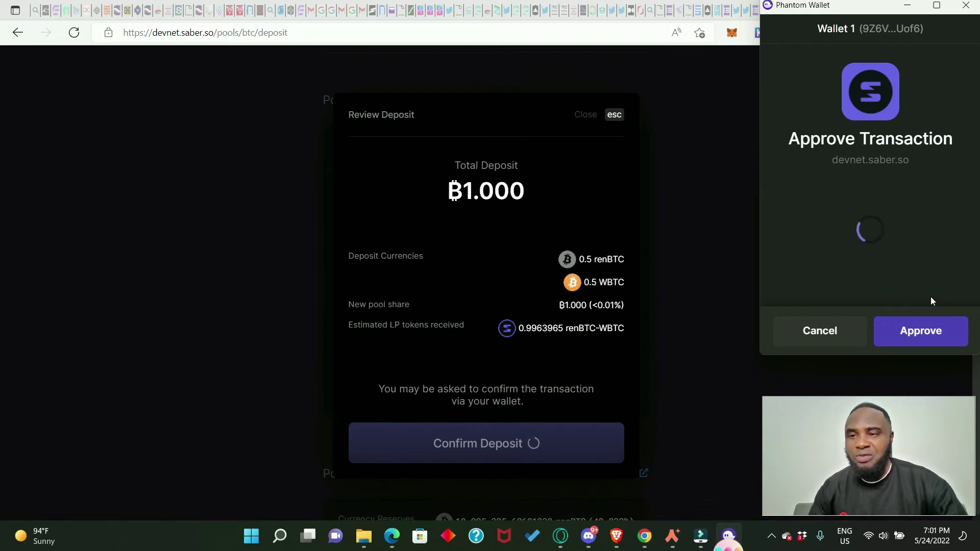
click(924, 332)
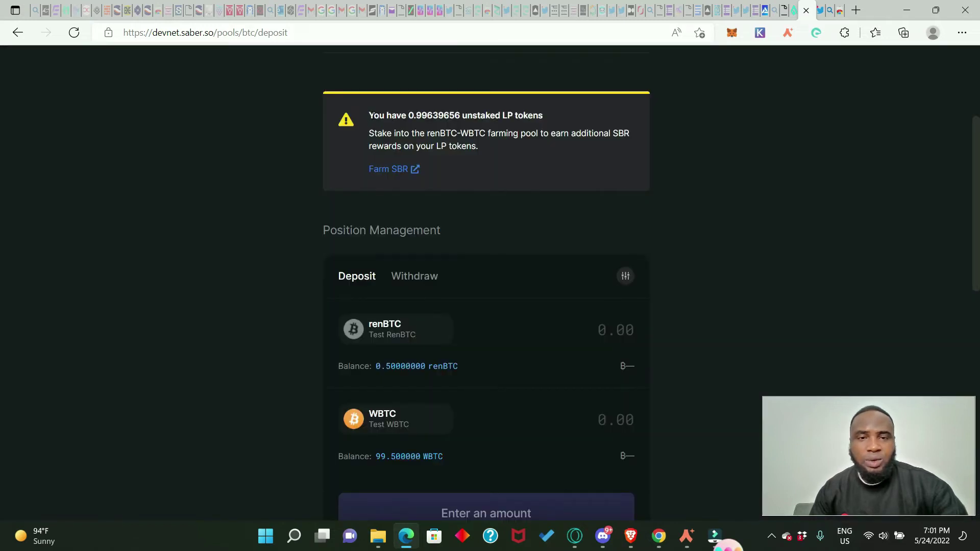
- Read the notice about unstaked LP tokens and look over the renBTC-WBTC pool page
drag(369, 115, 489, 152)
click(498, 165)
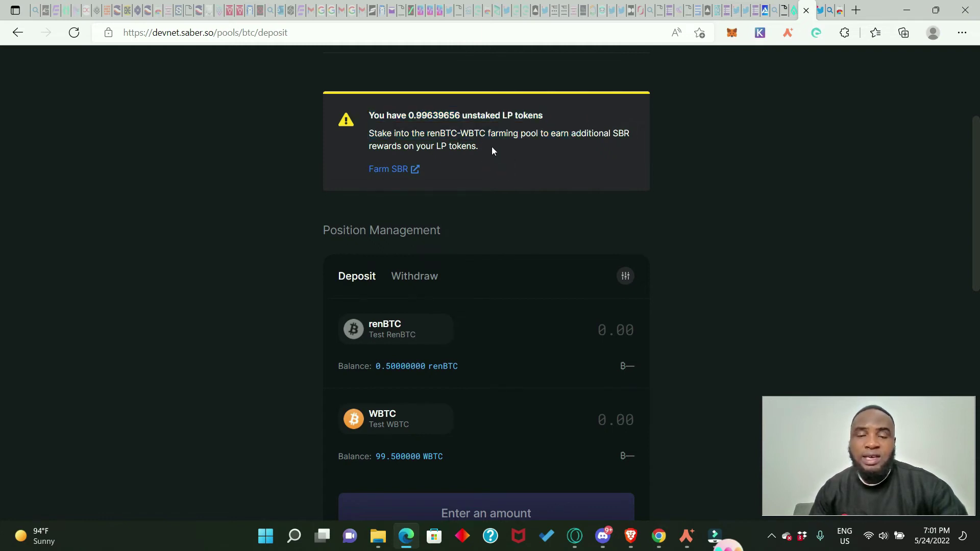
scroll(523, 353, down, 3)
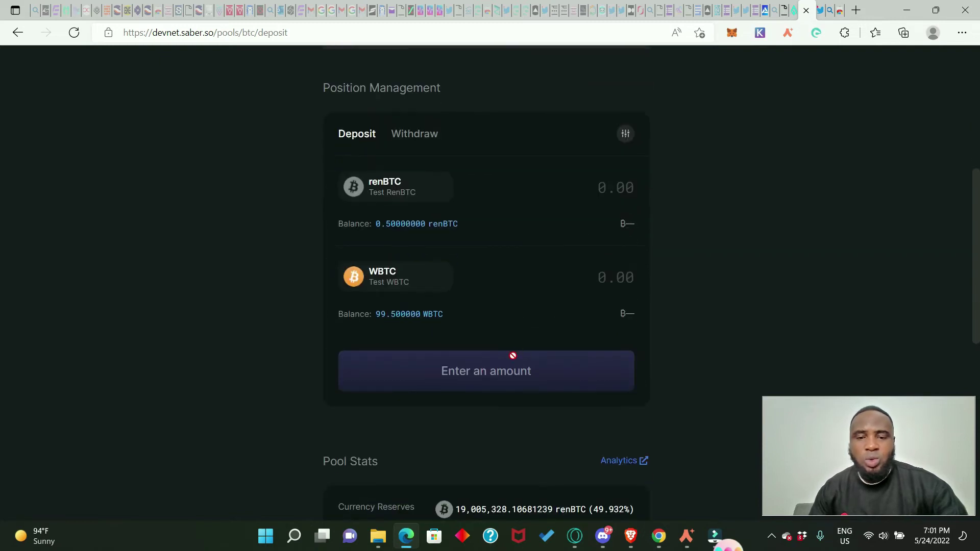
scroll(513, 352, up, 4)
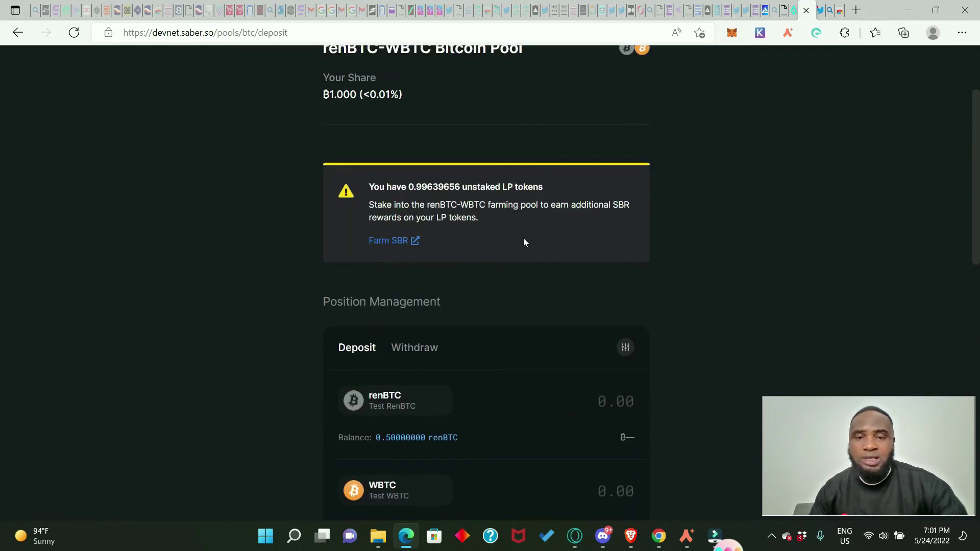
scroll(499, 281, down, 3)
scroll(499, 279, up, 5)
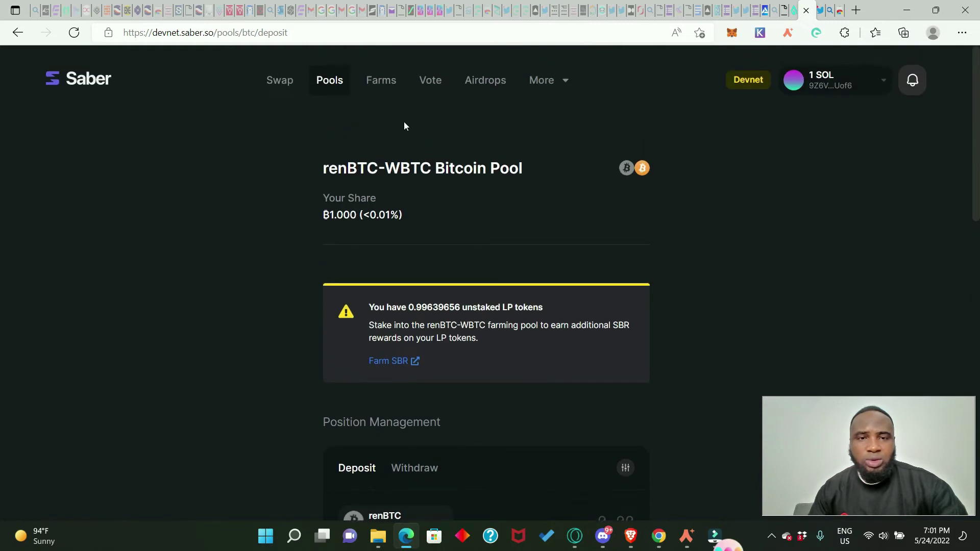
- Go to Saber's farms, show the BTC farms and open the staking page for renBTC-WBTC
click(394, 87)
scroll(505, 368, down, 1)
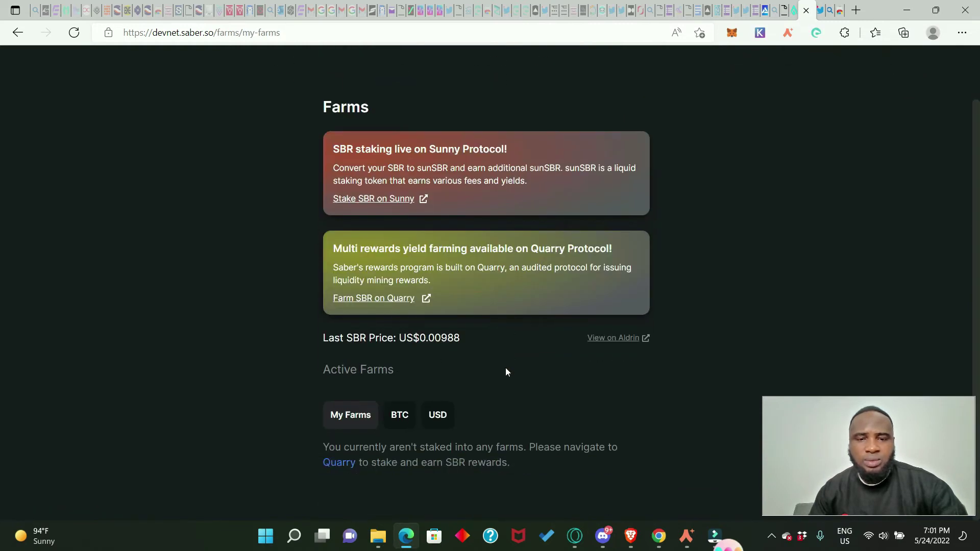
click(403, 415)
scroll(477, 421, down, 2)
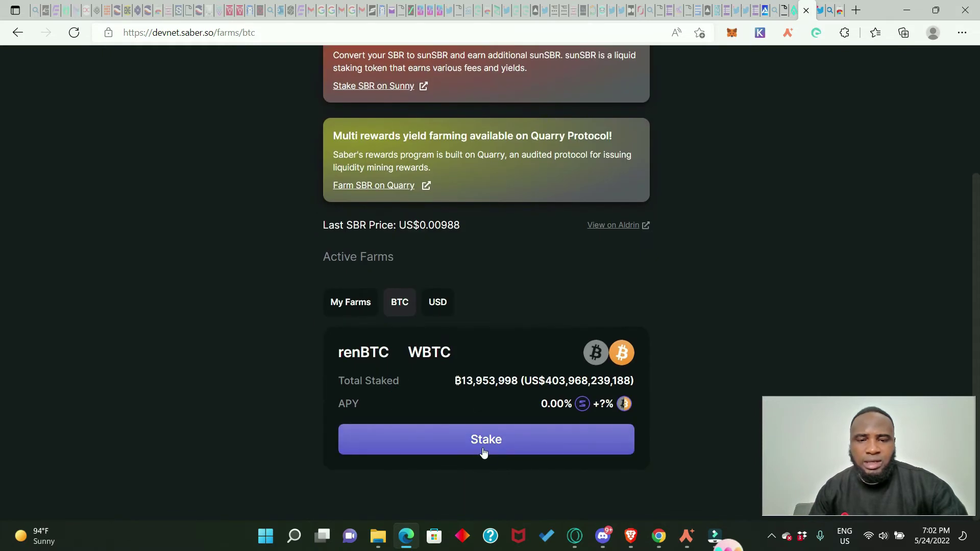
click(484, 446)
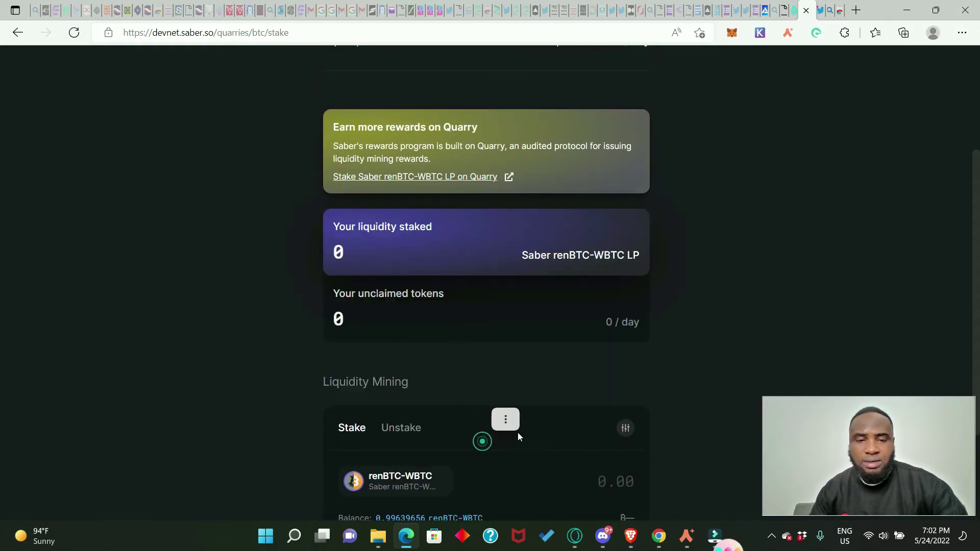
- Stake the full balance of 0.99639656 renBTC-WBTC LP tokens, approve it in Phantom and check the unclaimed tokens
scroll(514, 368, down, 3)
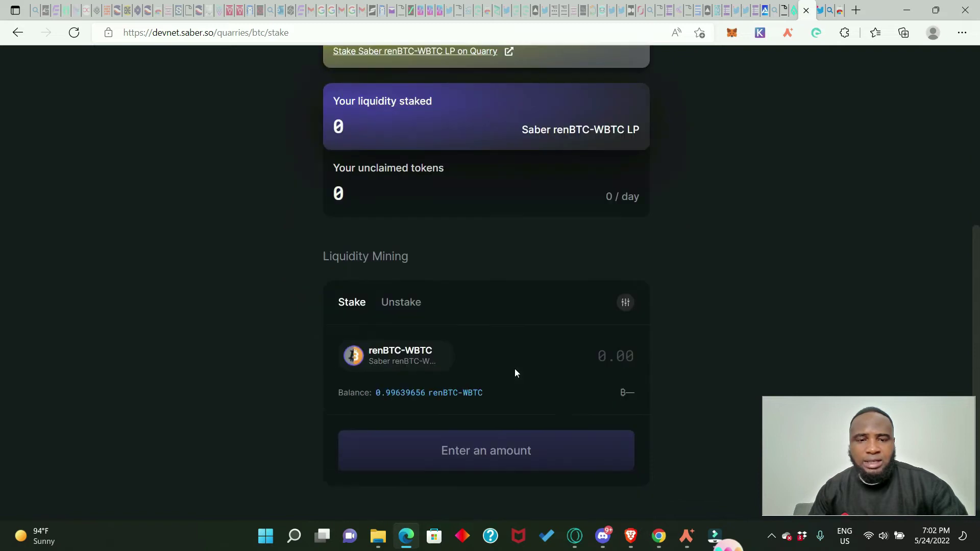
scroll(483, 207, up, 1)
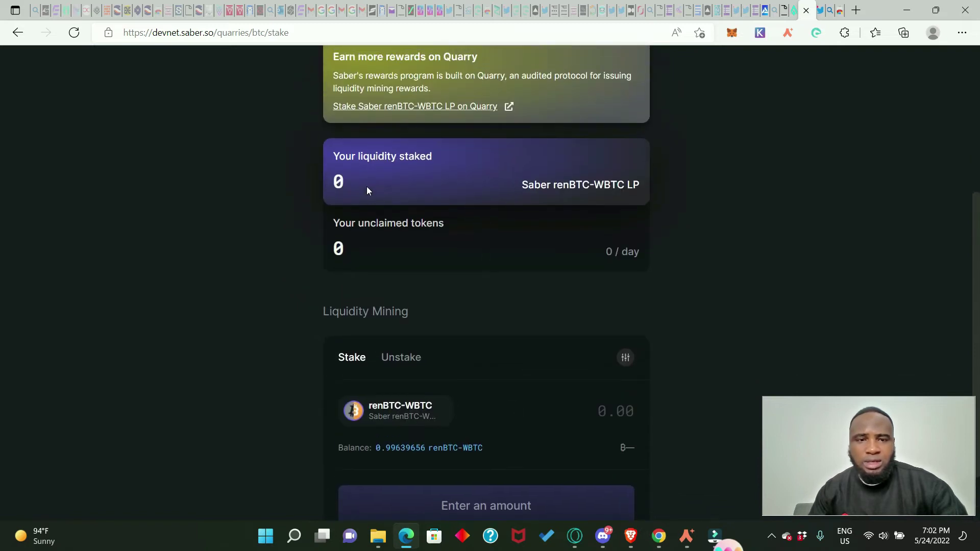
scroll(367, 186, down, 1)
click(410, 377)
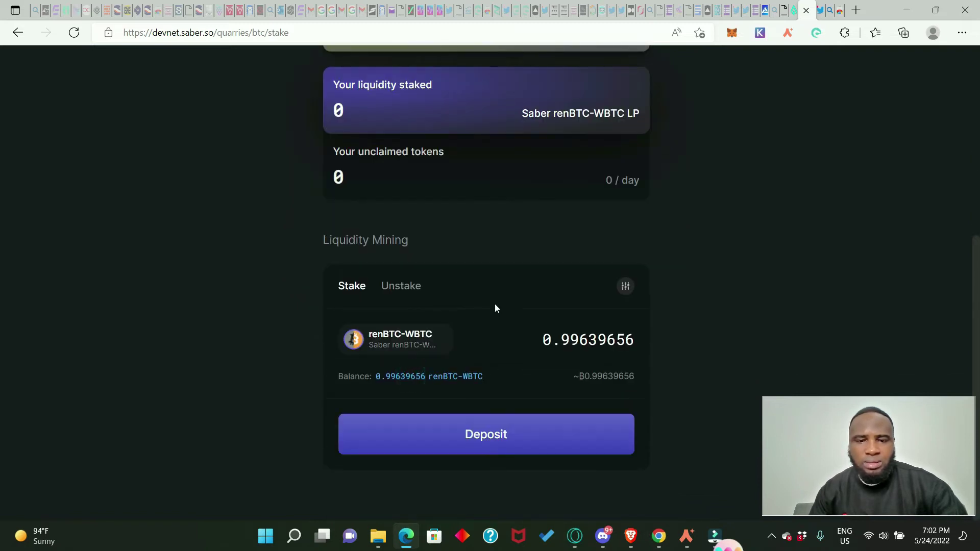
click(500, 437)
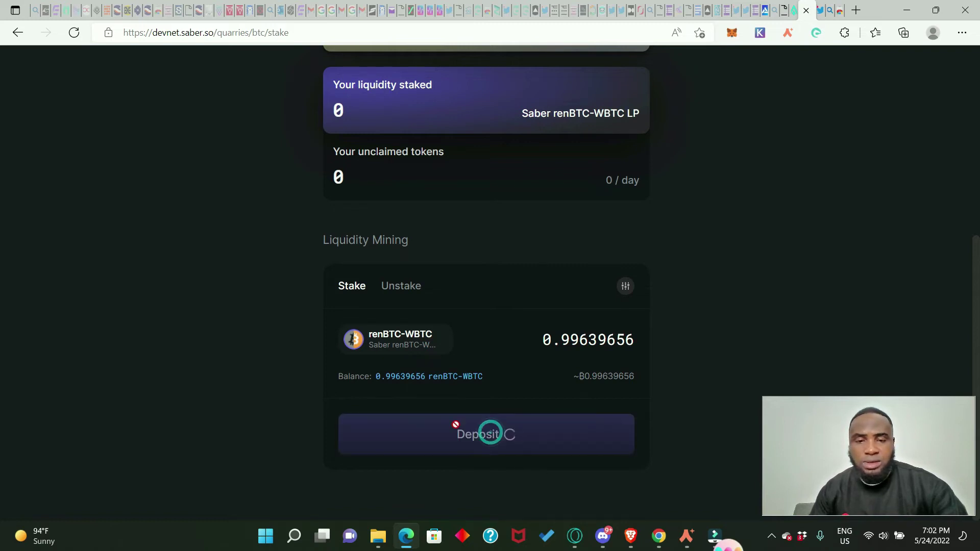
click(921, 331)
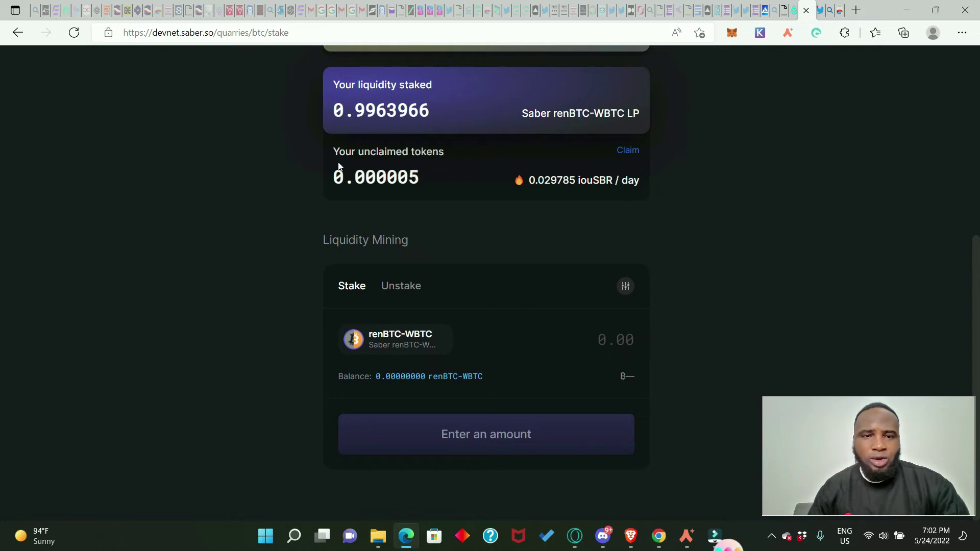
drag(330, 153, 448, 161)
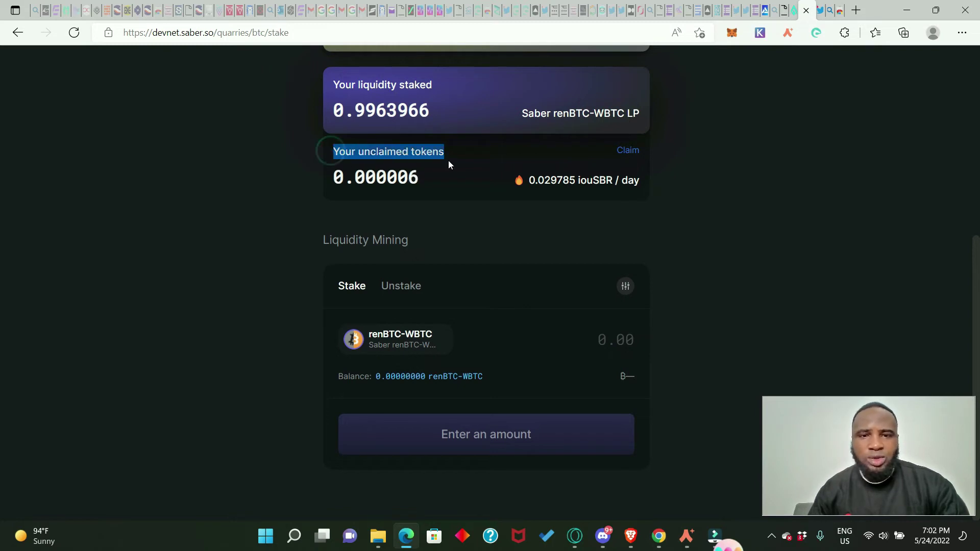
click(448, 176)
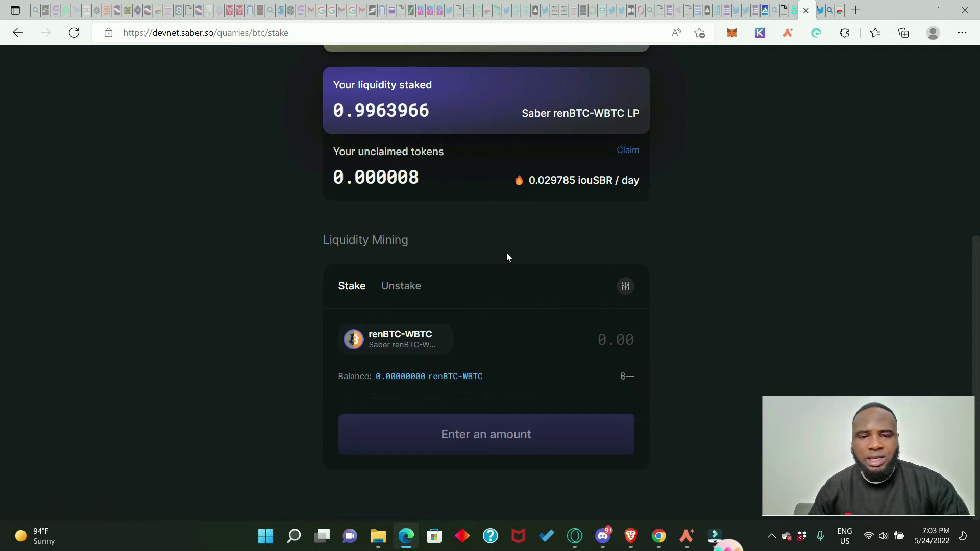
- Go to Saber's pools and open the deposit page of the USDC-USDT pool
scroll(483, 311, up, 6)
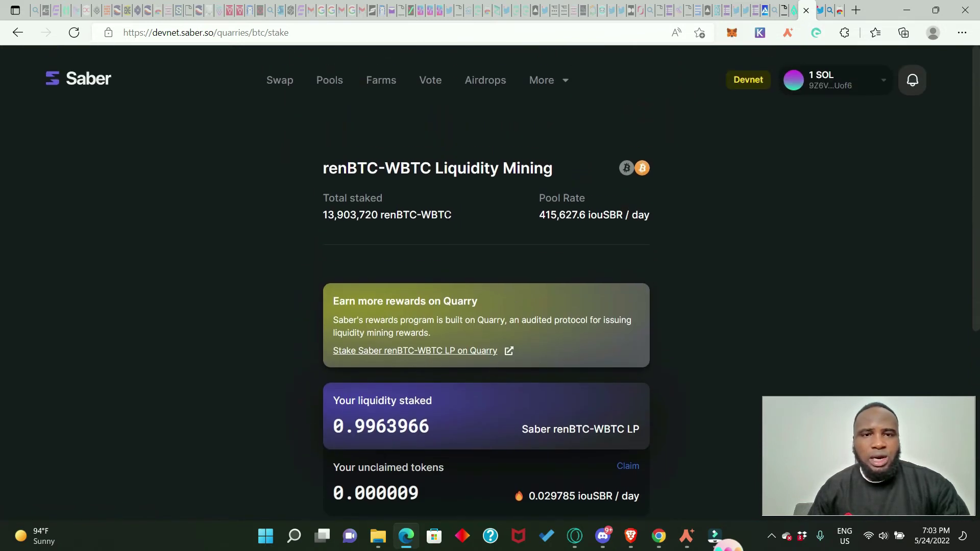
click(330, 82)
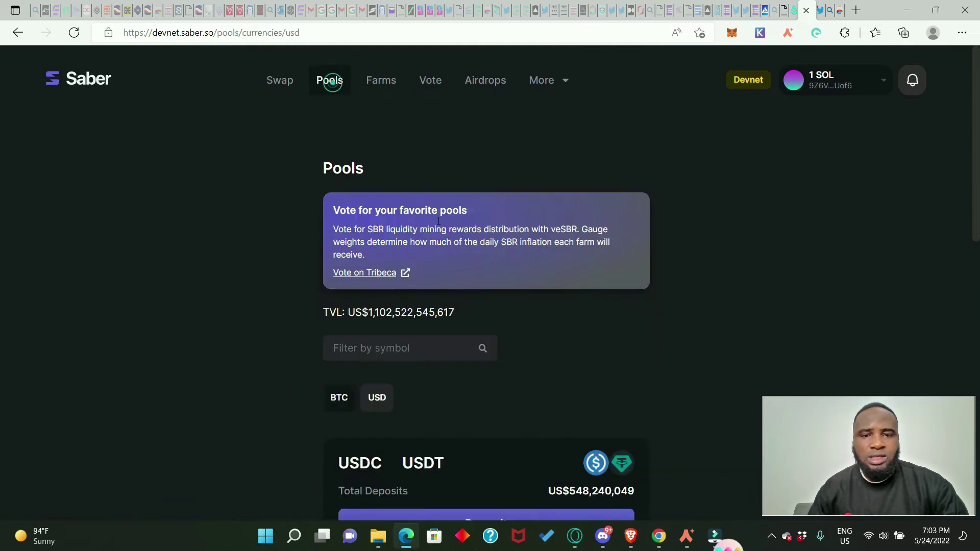
scroll(489, 339, down, 4)
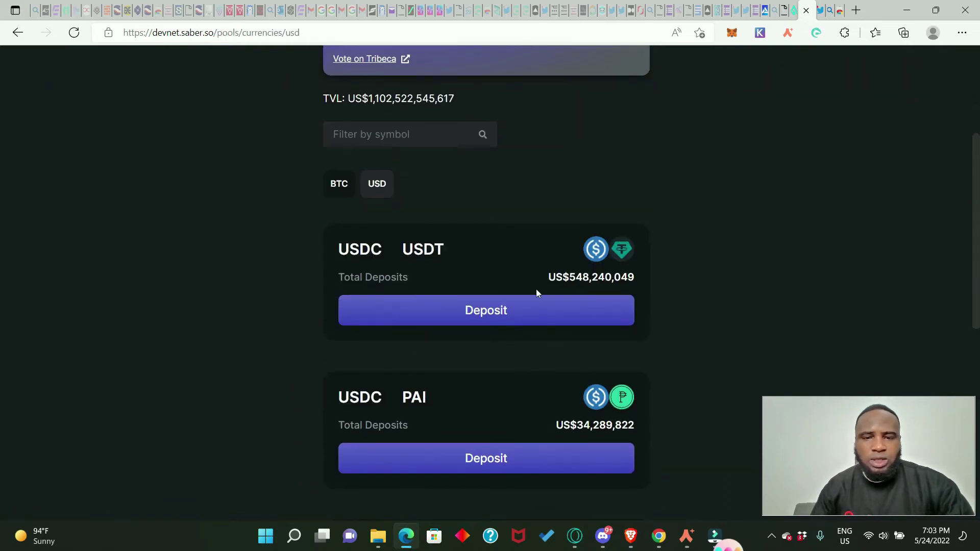
scroll(536, 289, down, 1)
click(486, 239)
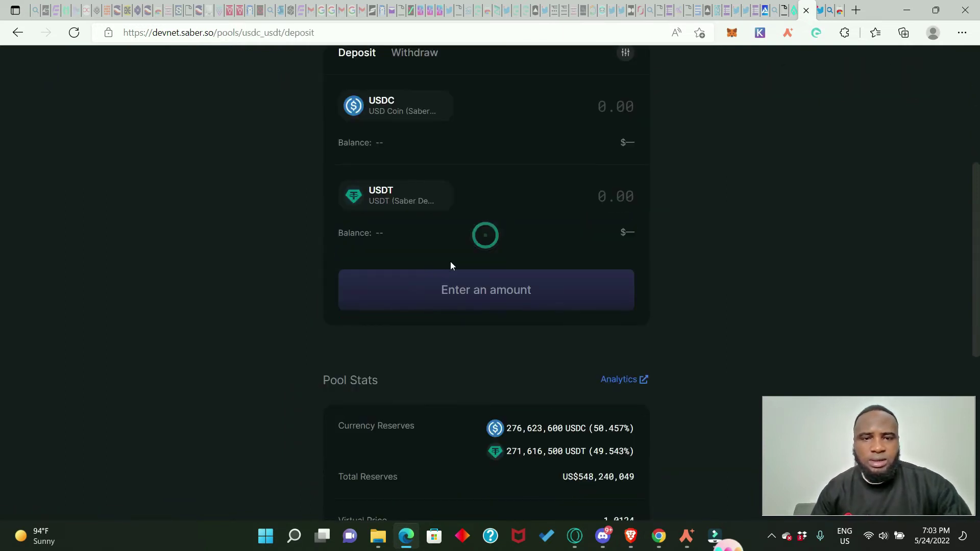
- Deposit 30 USDC and 30 USDT into the pool, confirm the deposit and approve the transaction in Phantom
scroll(490, 275, up, 3)
click(611, 243)
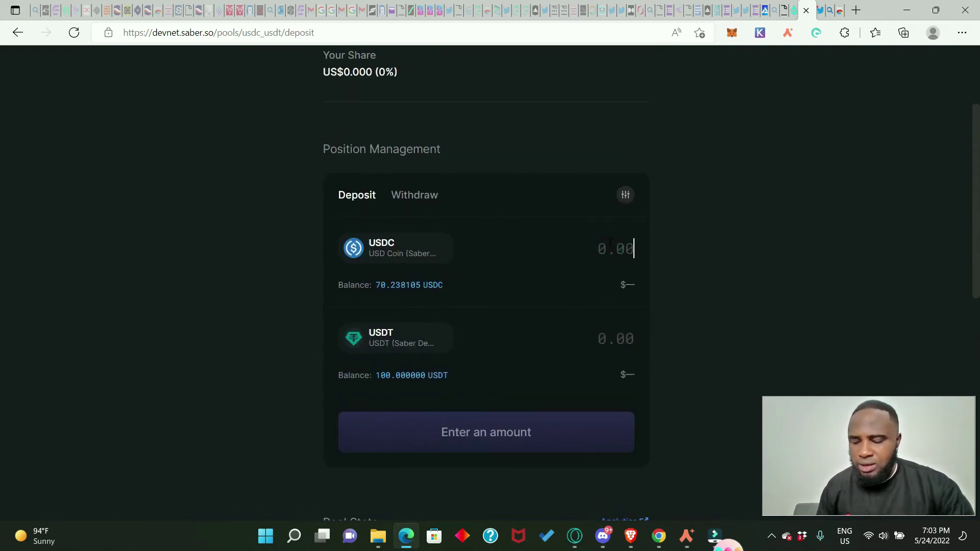
text(30)
click(625, 336)
text(30)
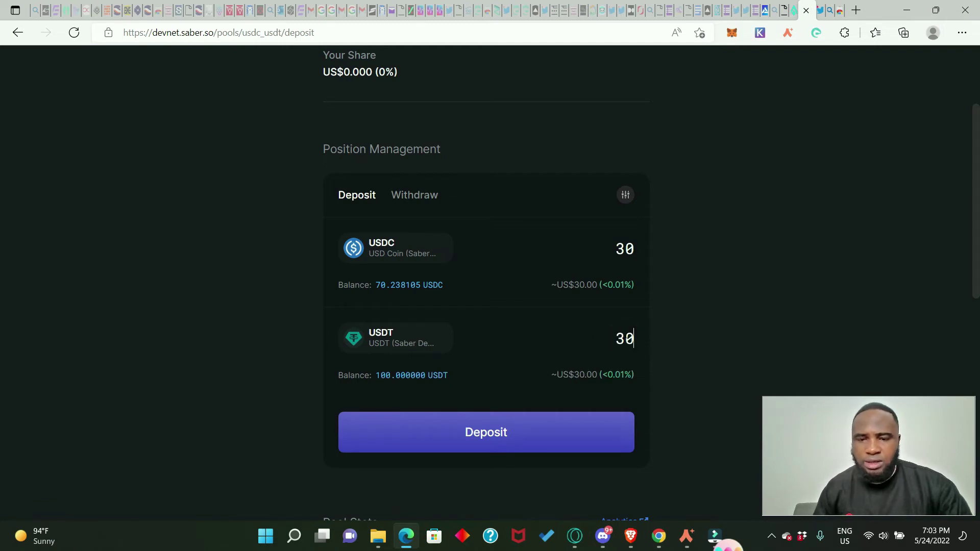
click(518, 446)
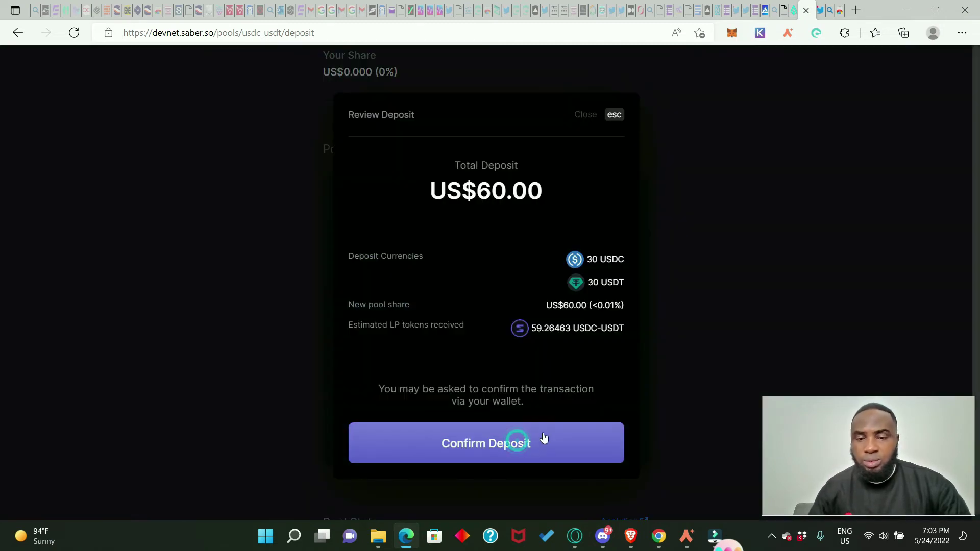
click(480, 448)
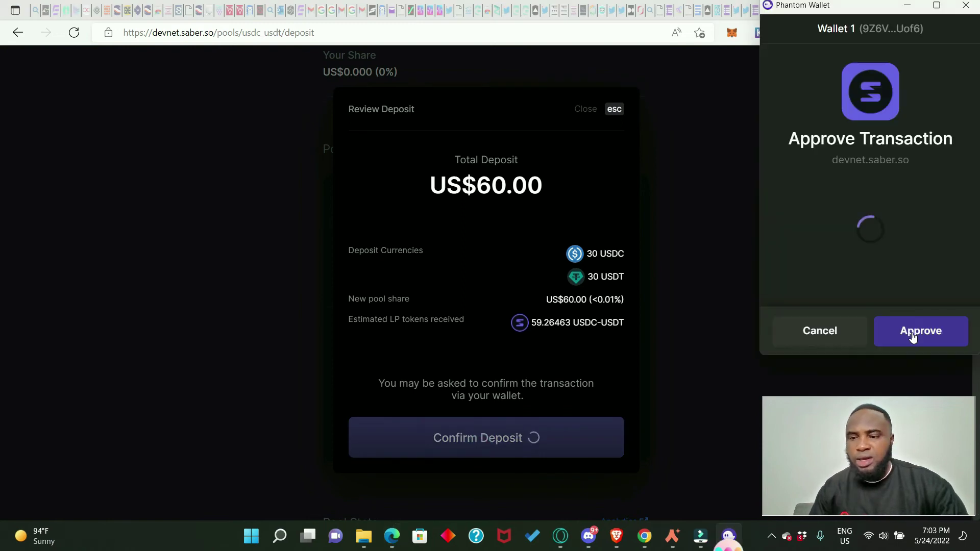
click(912, 333)
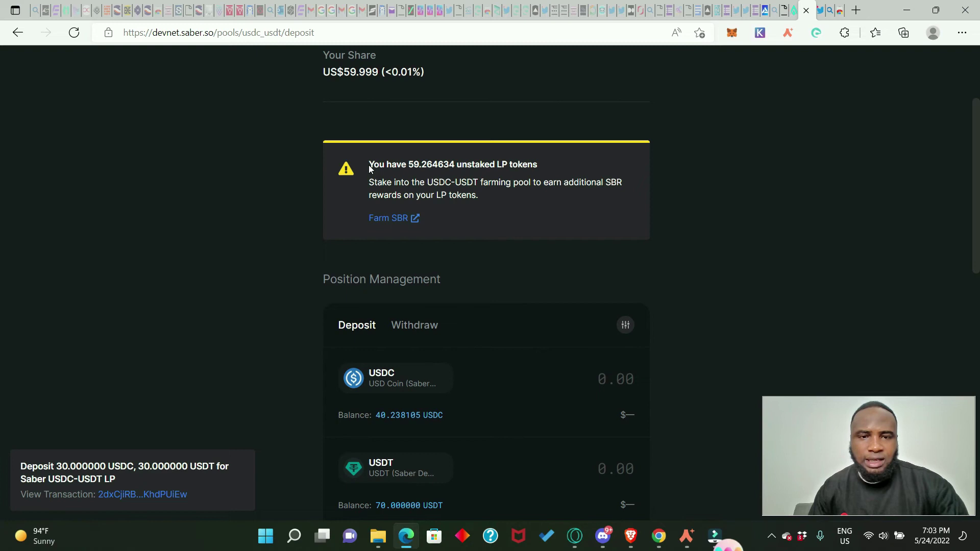
- Read the notice about unstaked LP tokens and look over the USDC-USDT pool page
click(370, 169)
drag(370, 168, 532, 173)
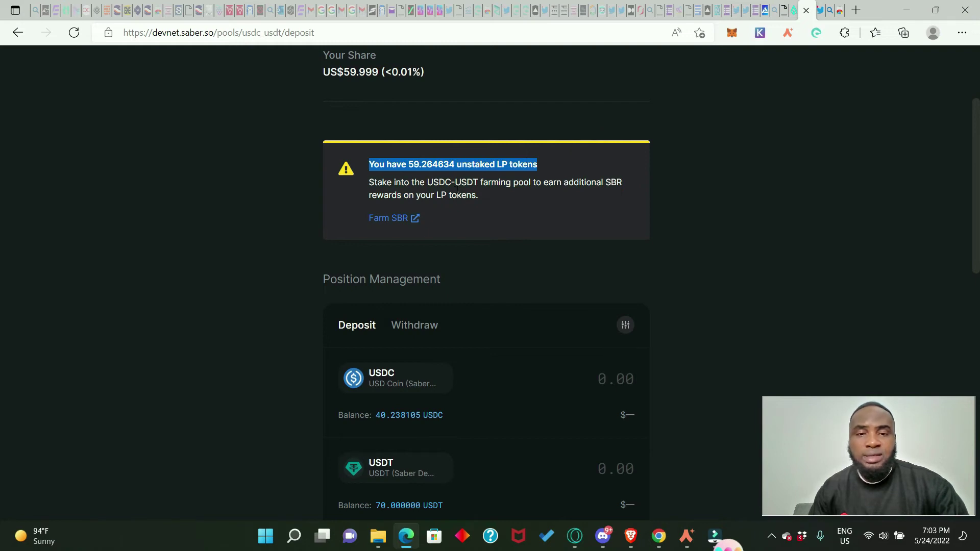
click(212, 180)
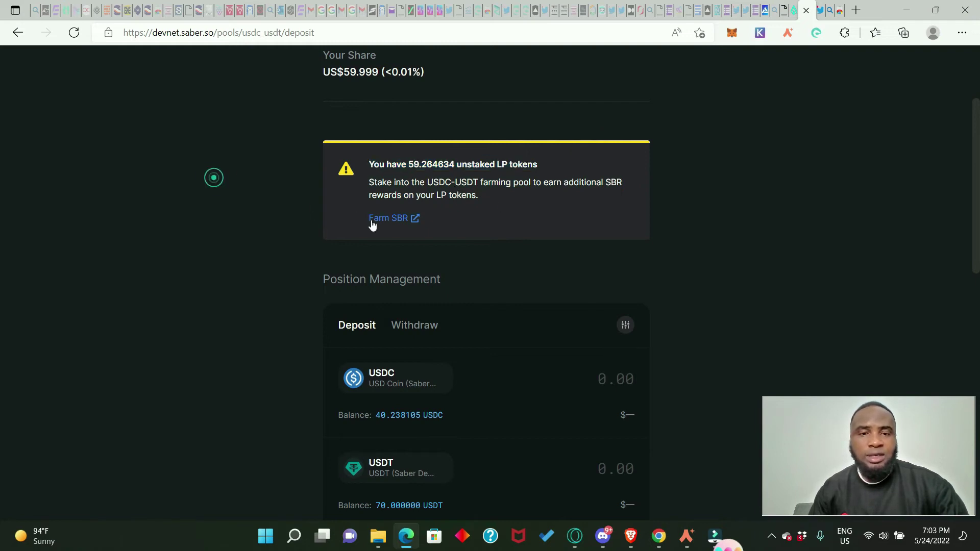
scroll(415, 240, up, 3)
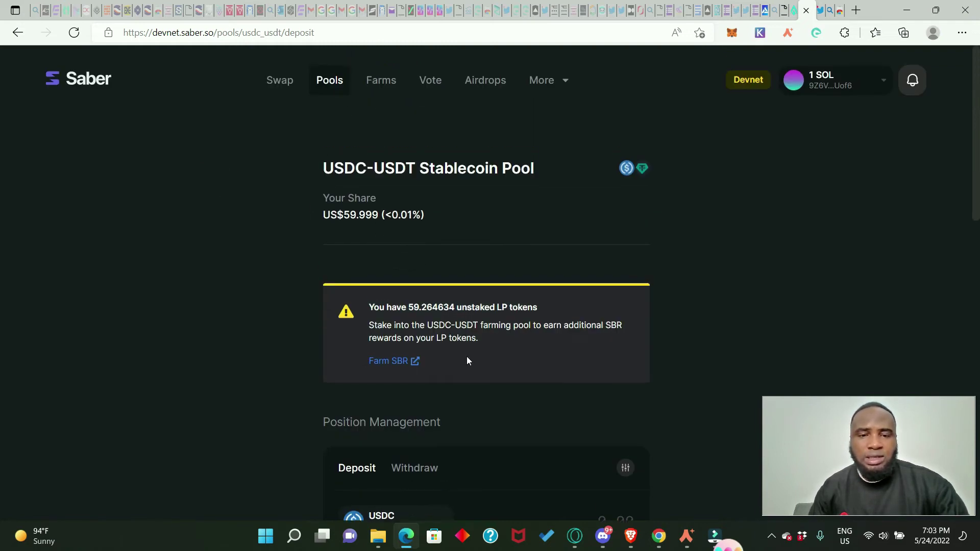
scroll(467, 361, down, 2)
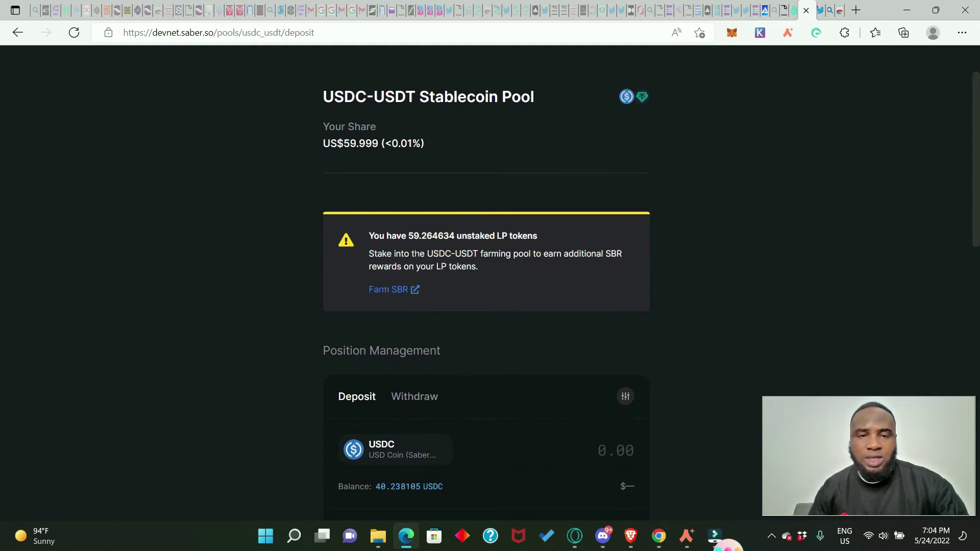
scroll(467, 107, up, 2)
scroll(467, 107, down, 5)
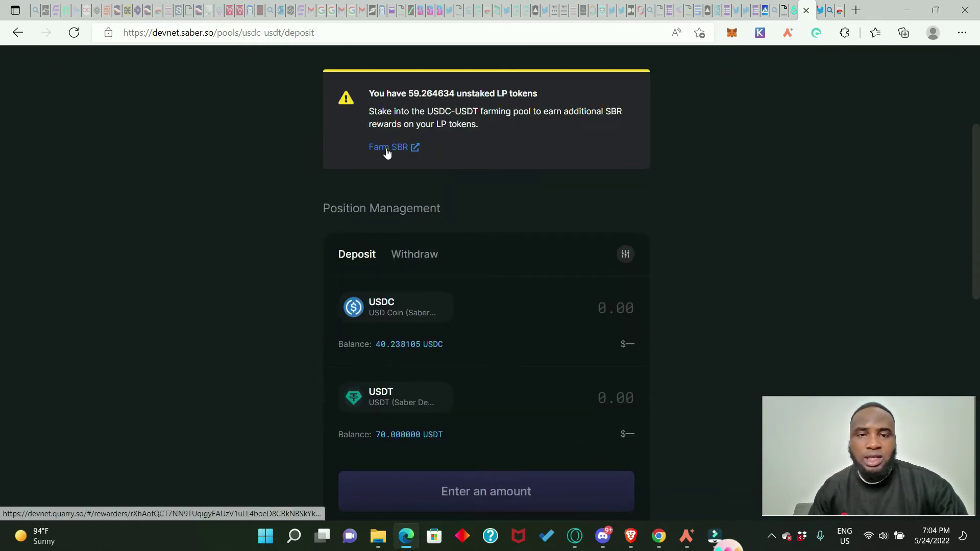
scroll(490, 143, up, 4)
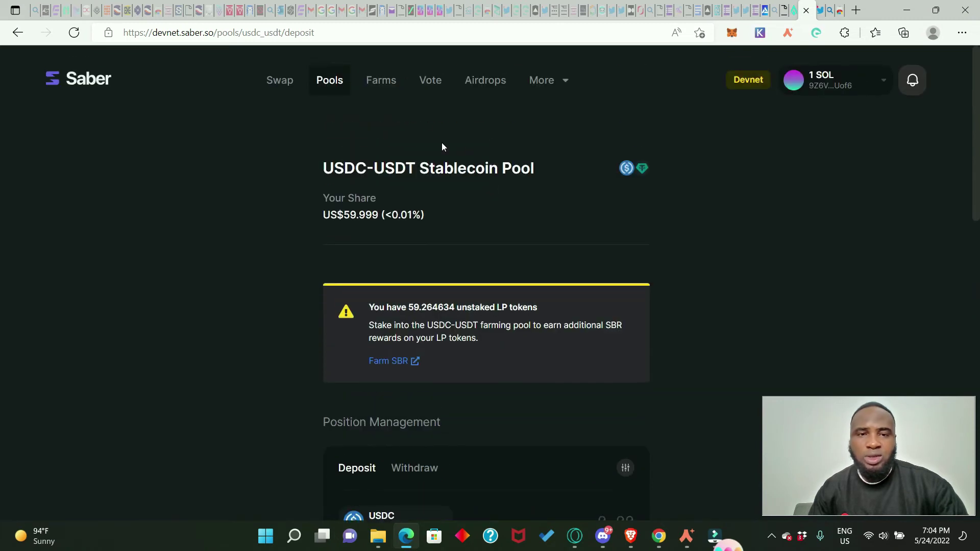
- Go to Saber's farms, show the USD farms and open the staking page for USDC-USDT
click(382, 82)
scroll(501, 338, down, 5)
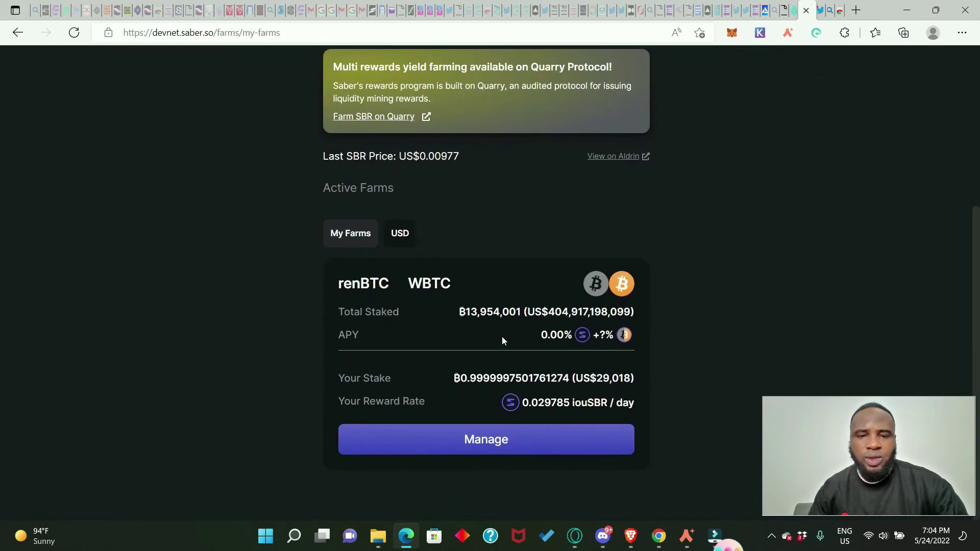
click(400, 234)
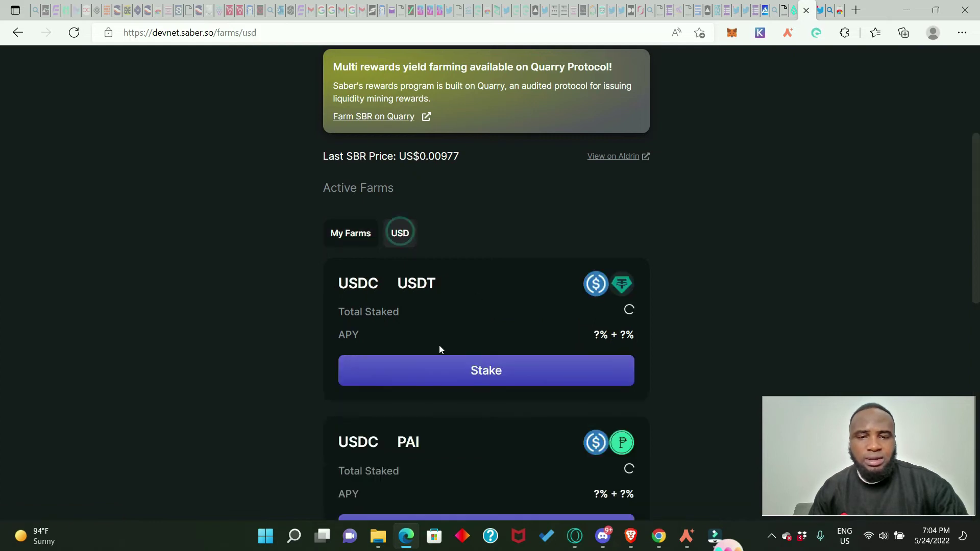
scroll(438, 345, down, 2)
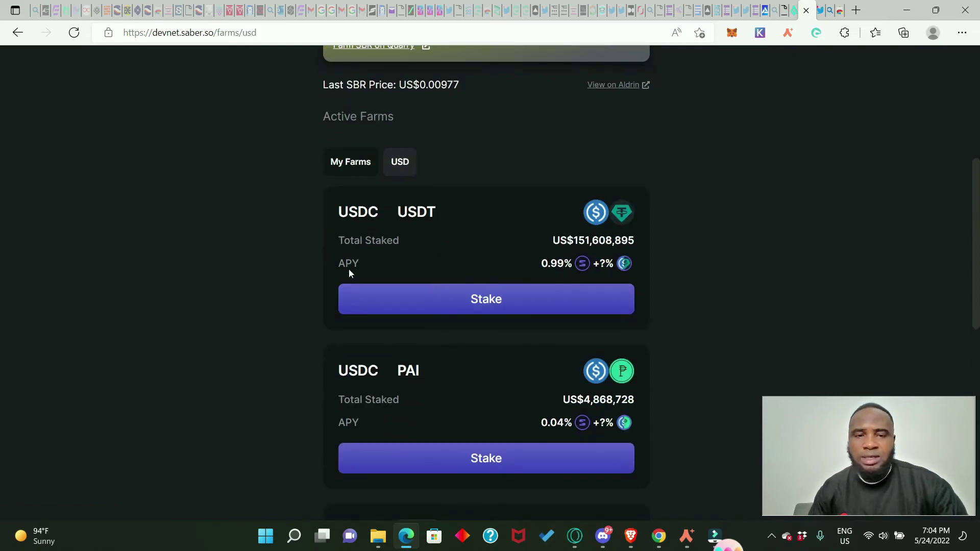
click(487, 303)
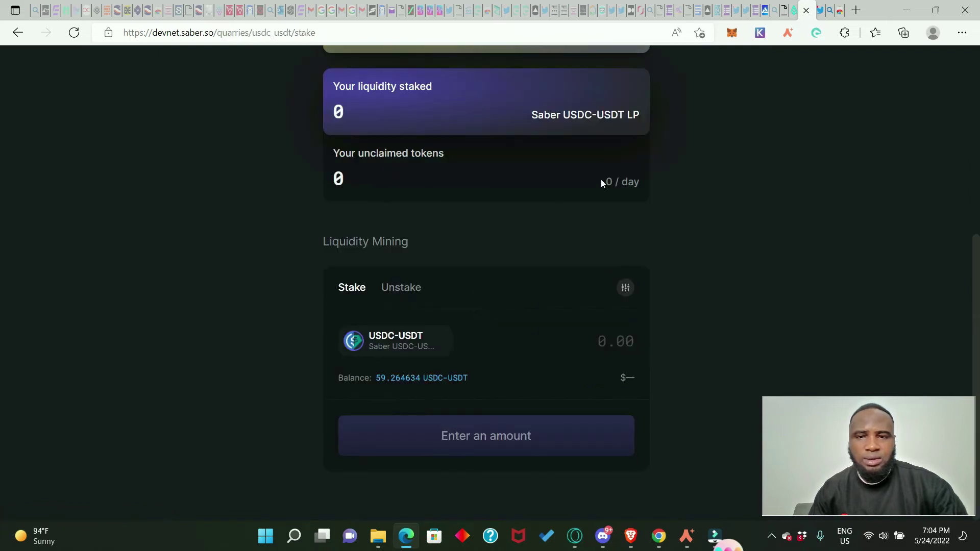
- Stake the full balance of 59.264634 USDC-USDT LP tokens, approve it in Phantom and look over the liquidity mining page
click(398, 378)
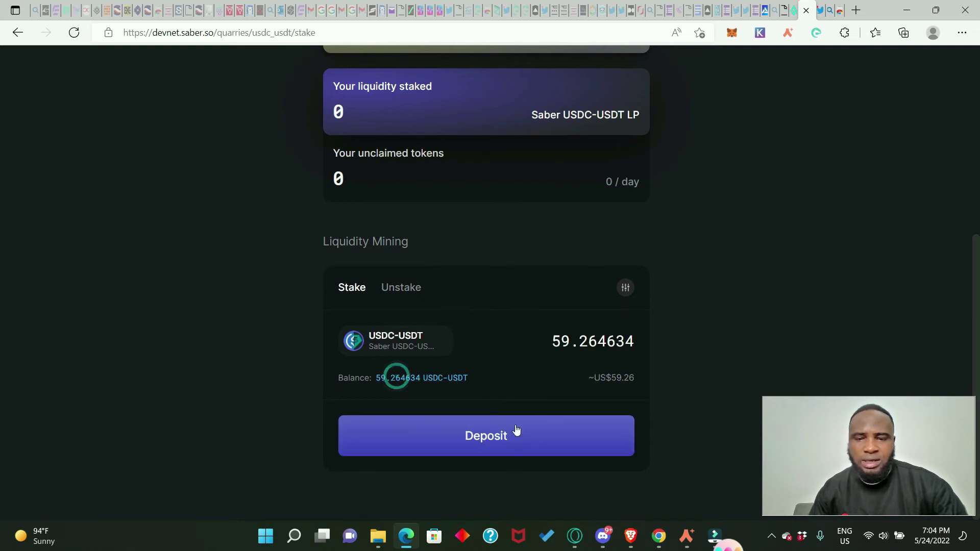
click(485, 439)
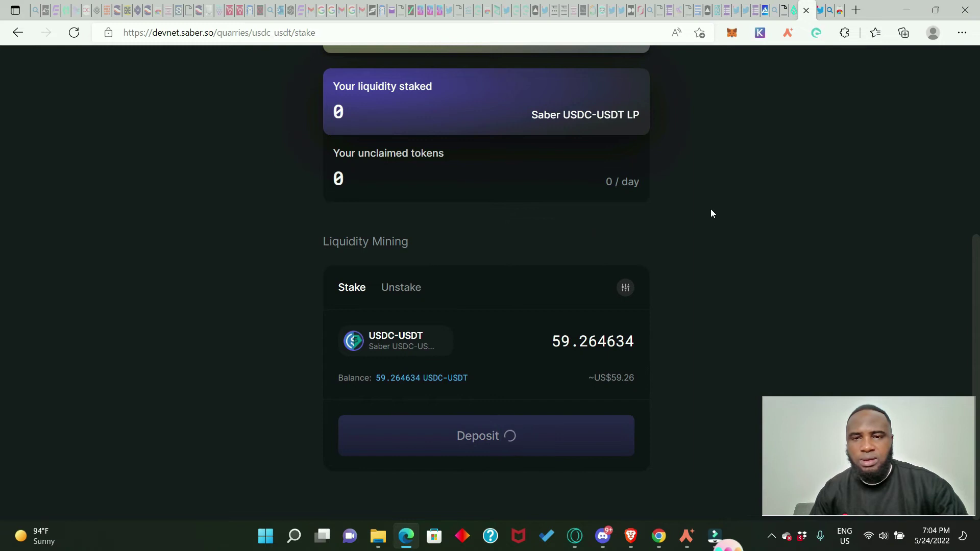
click(920, 331)
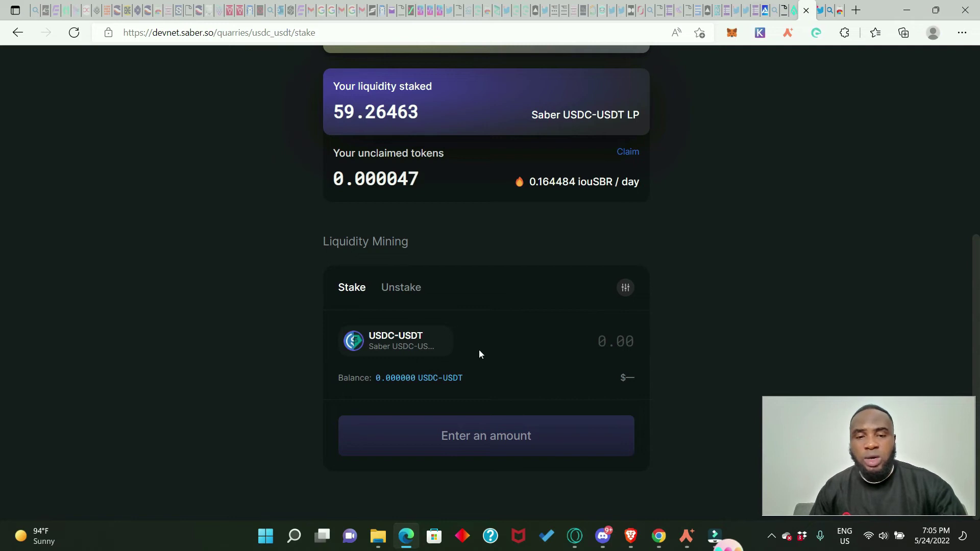
scroll(479, 350, up, 4)
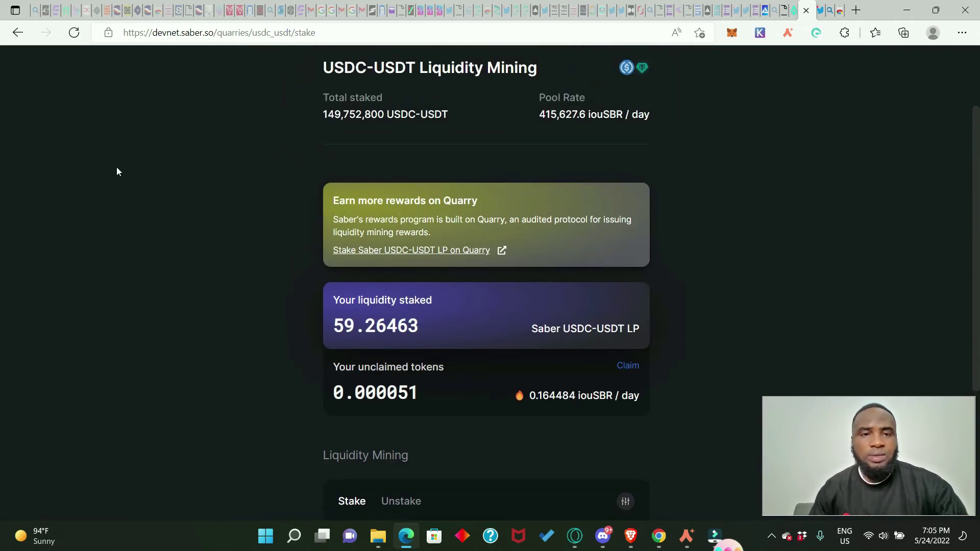
scroll(117, 168, up, 2)
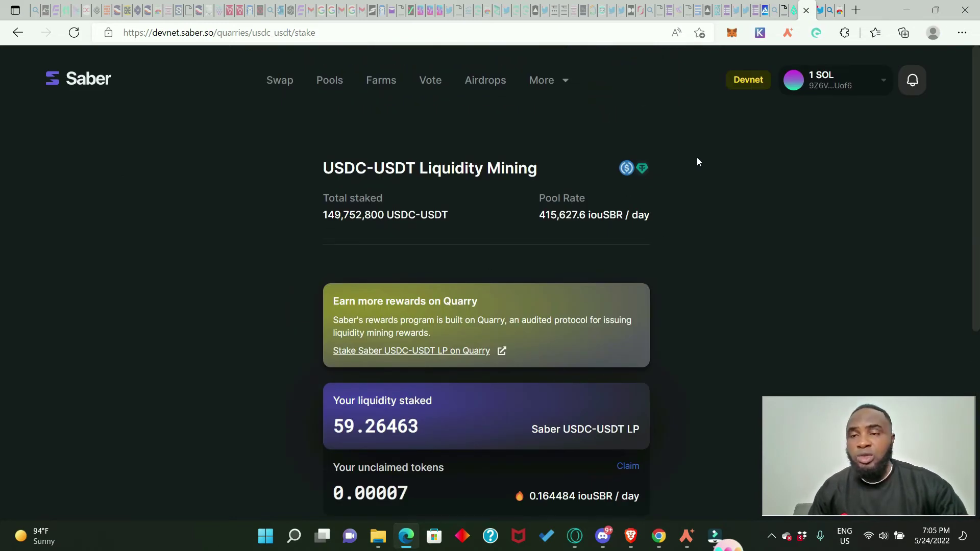
- Switch to Argo, check the faucet's token balances, and go from the vaults page to the collateral types for opening a vault
click(786, 10)
scroll(498, 271, down, 3)
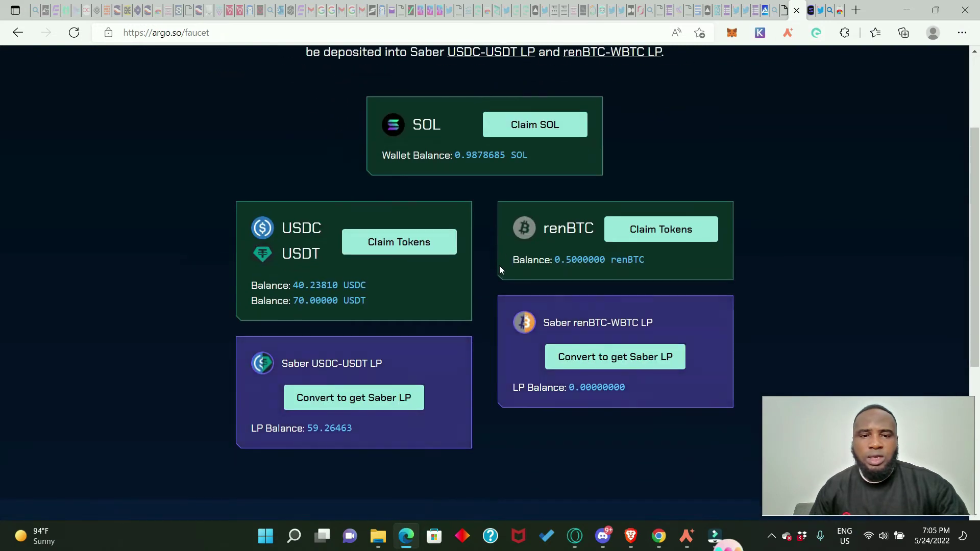
scroll(499, 265, up, 3)
click(325, 79)
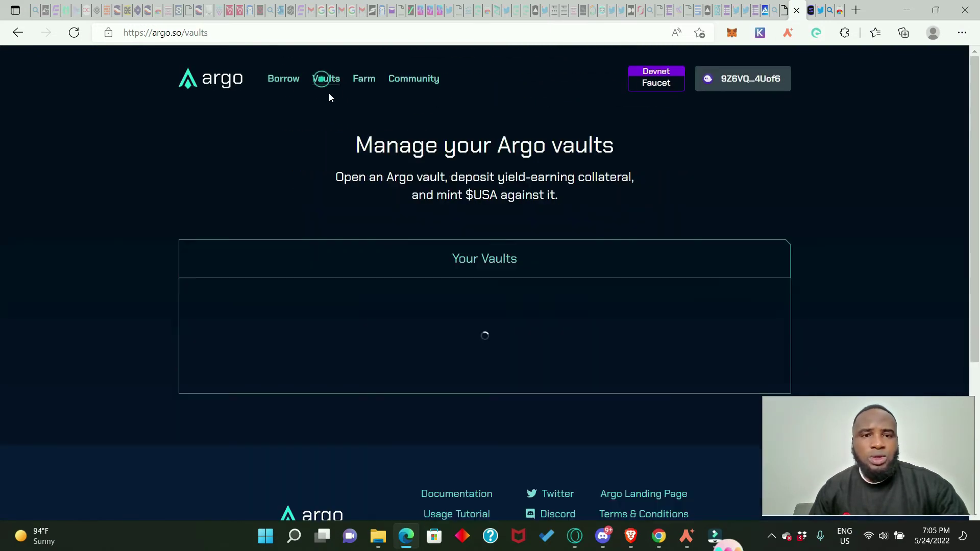
scroll(444, 327, down, 2)
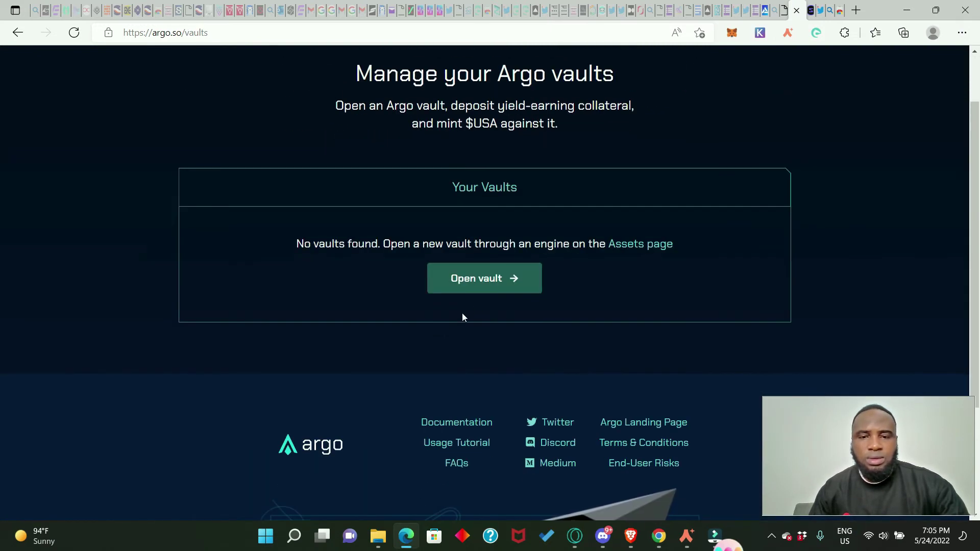
click(479, 279)
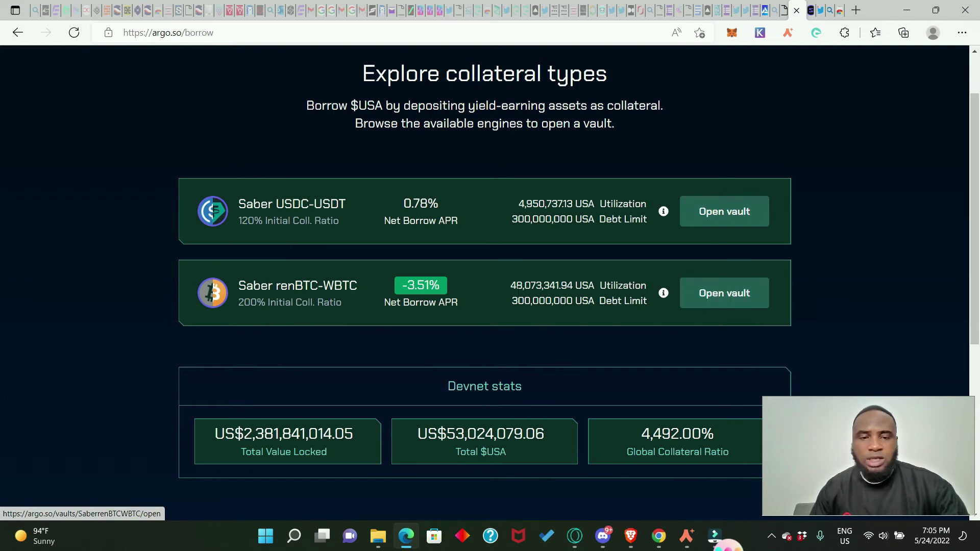
- Open a Saber USDC-USDT LP vault in Argo and approve its creation in Phantom
click(724, 213)
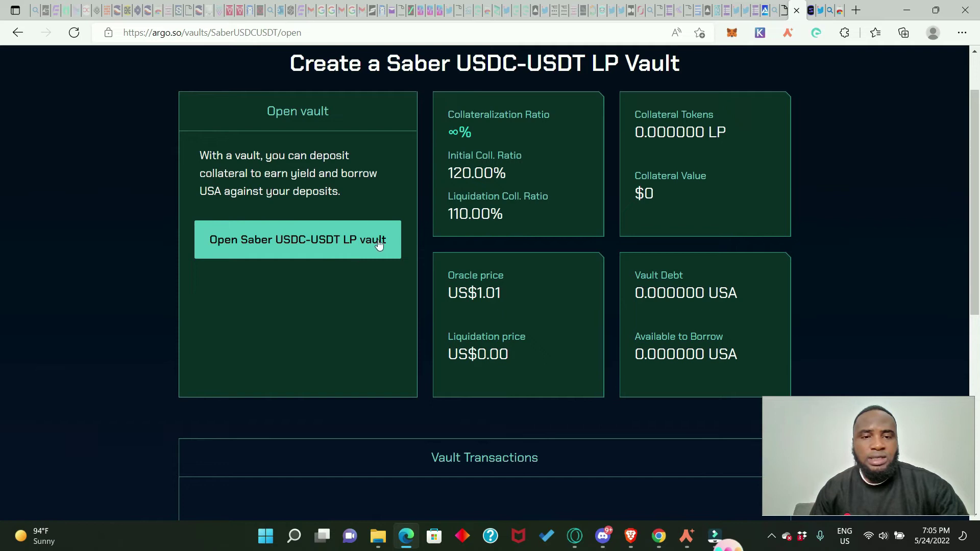
click(331, 251)
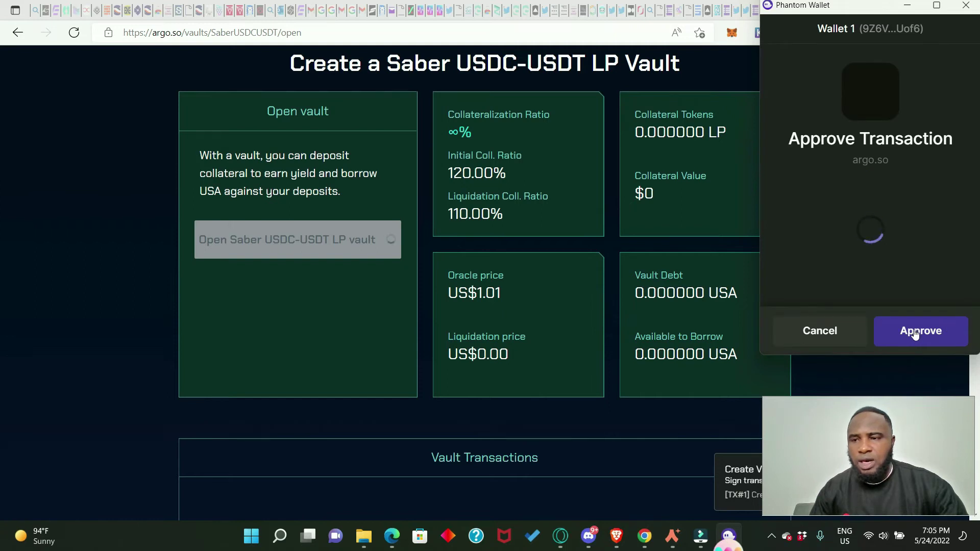
click(916, 332)
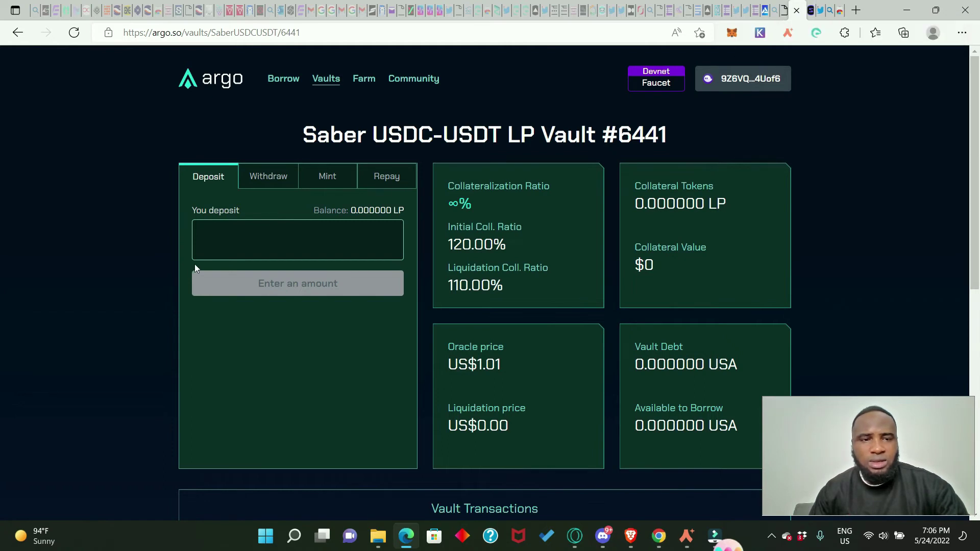
- Switch back to Saber's USDC-USDT pool, deposit 20 USDC and 20 USDT and confirm the deposit
key(ctrl+Tab)
click(329, 80)
scroll(491, 407, down, 8)
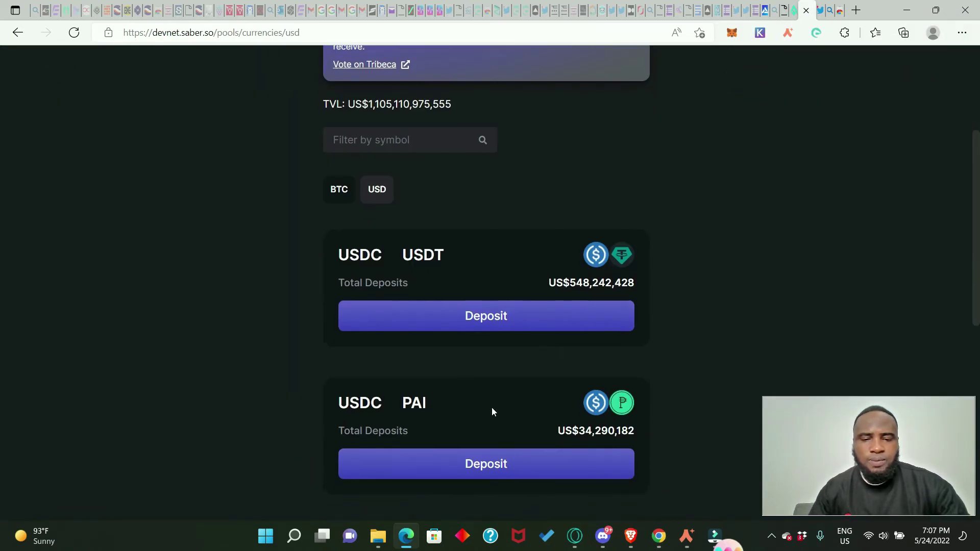
scroll(489, 389, up, 3)
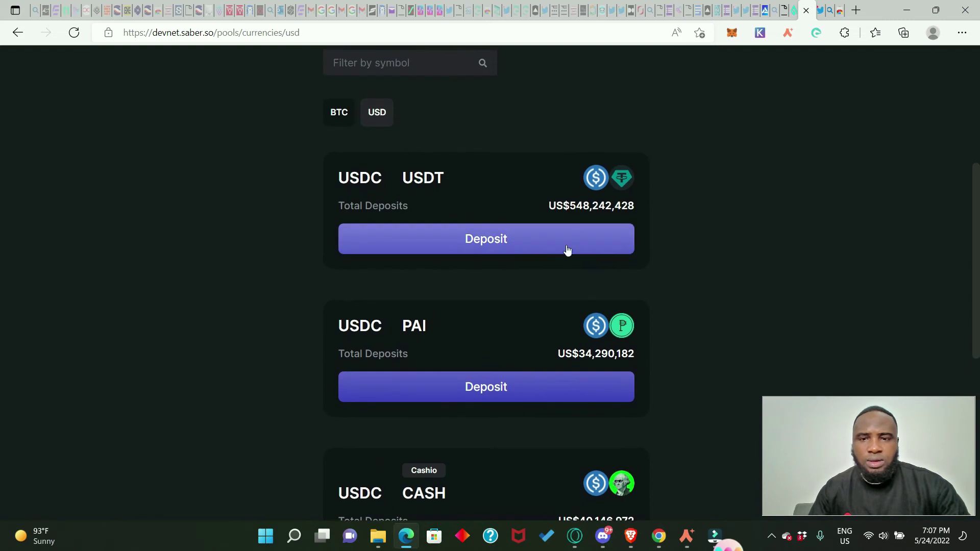
click(485, 250)
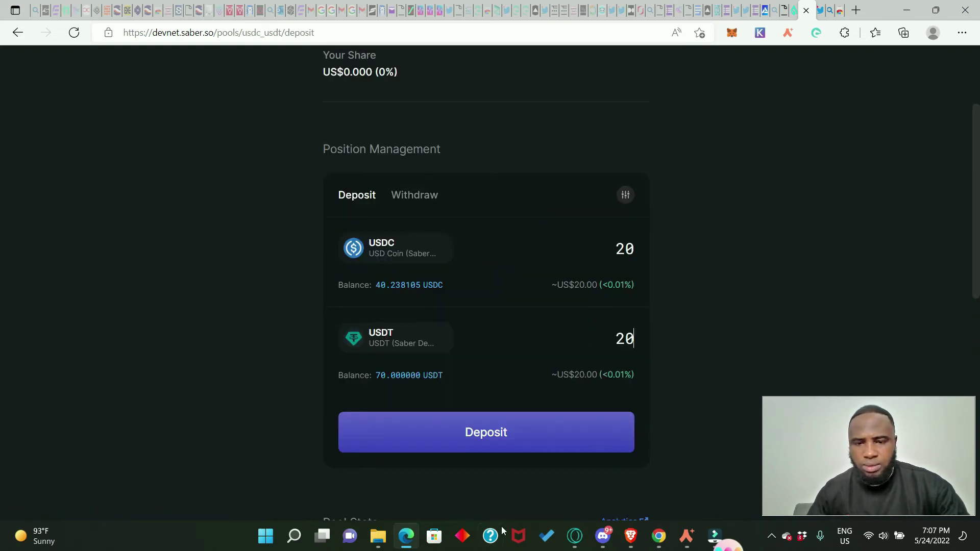
click(498, 443)
click(459, 442)
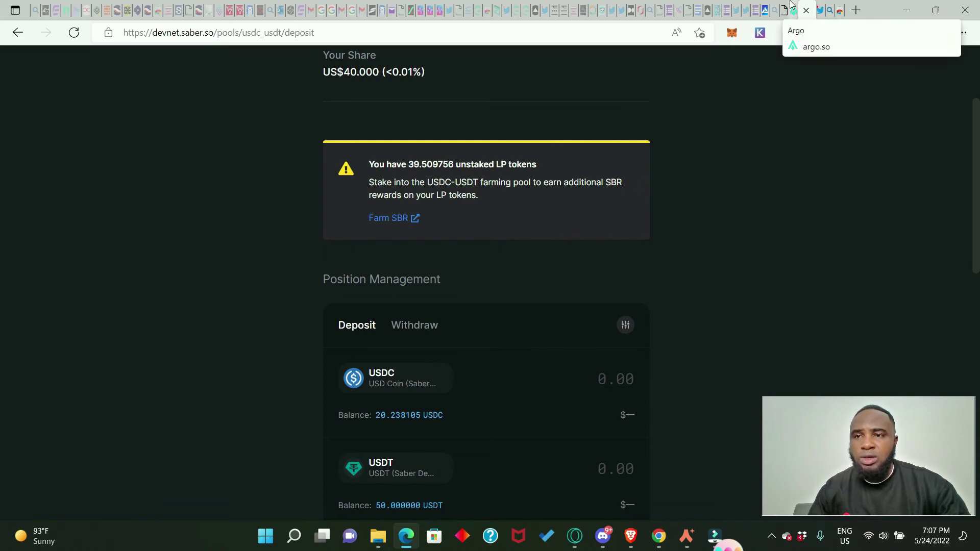
- Switch to Argo, deposit the full balance of 39.509756 LP into the Saber USDC-USDT vault and approve each transaction in Phantom
click(799, 5)
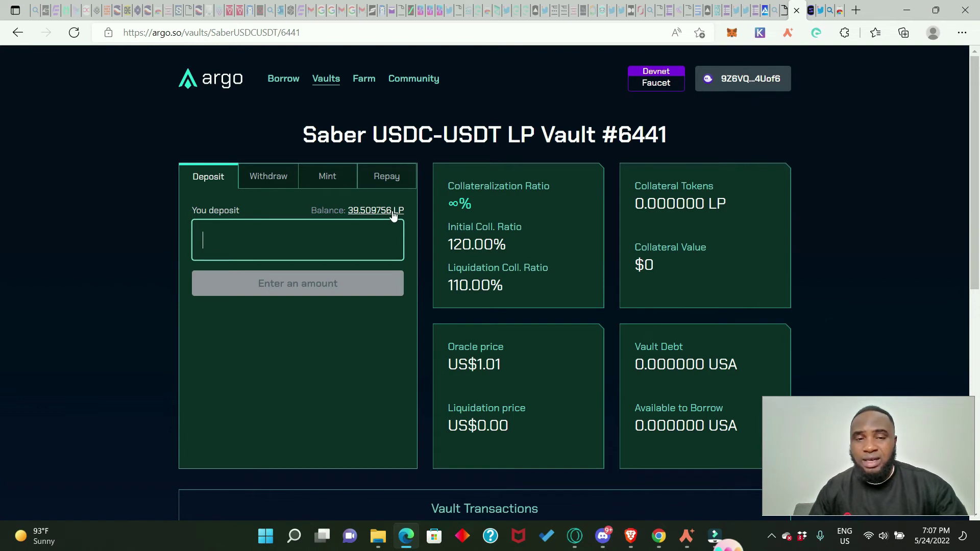
click(364, 219)
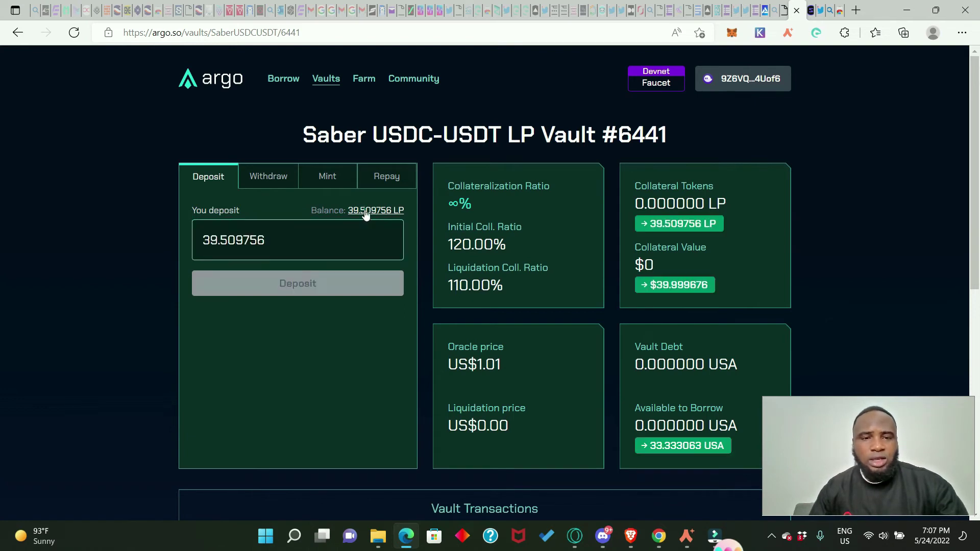
click(306, 286)
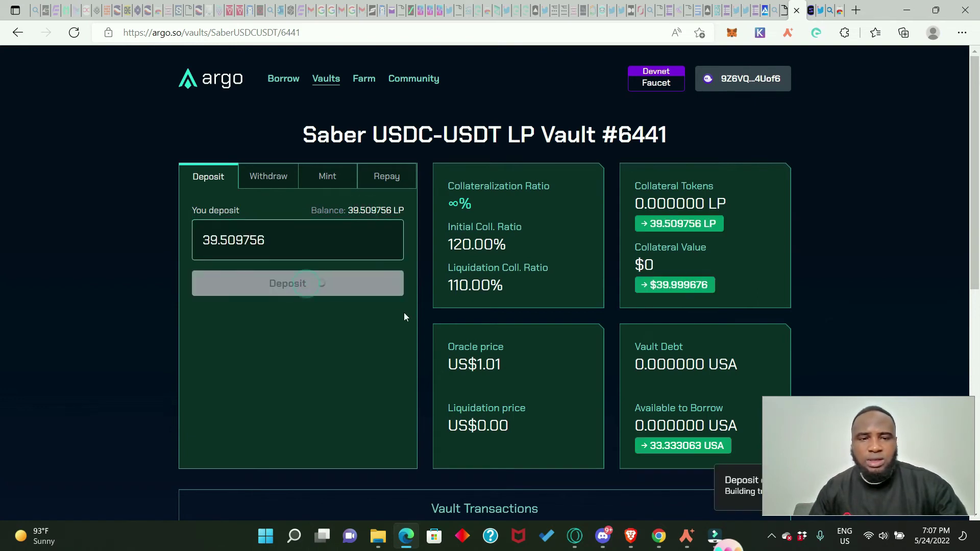
click(917, 329)
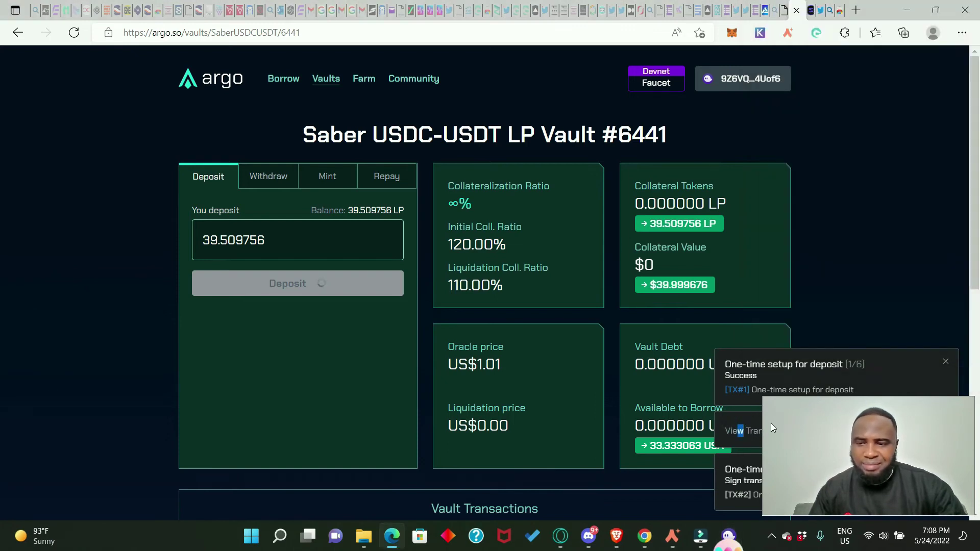
click(922, 330)
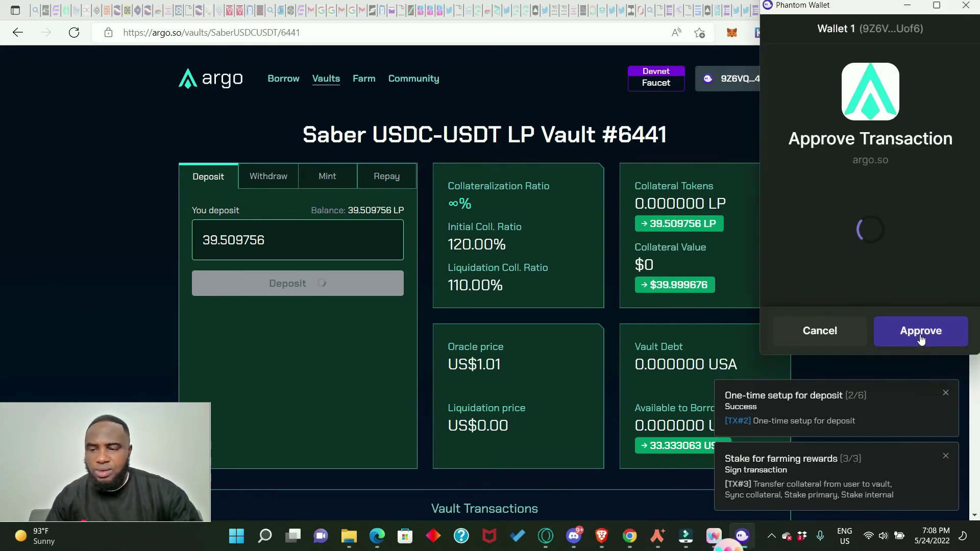
click(920, 332)
drag(30, 454, 35, 109)
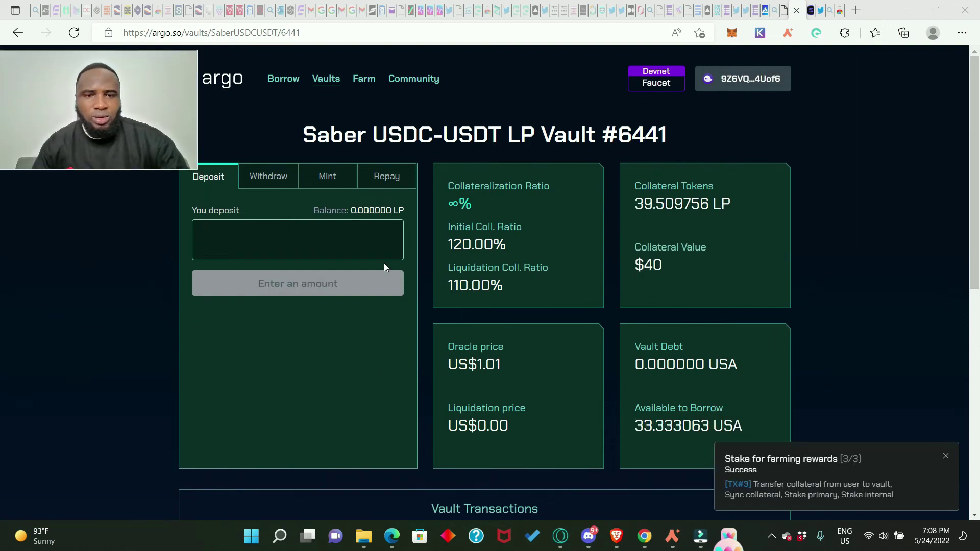
click(946, 456)
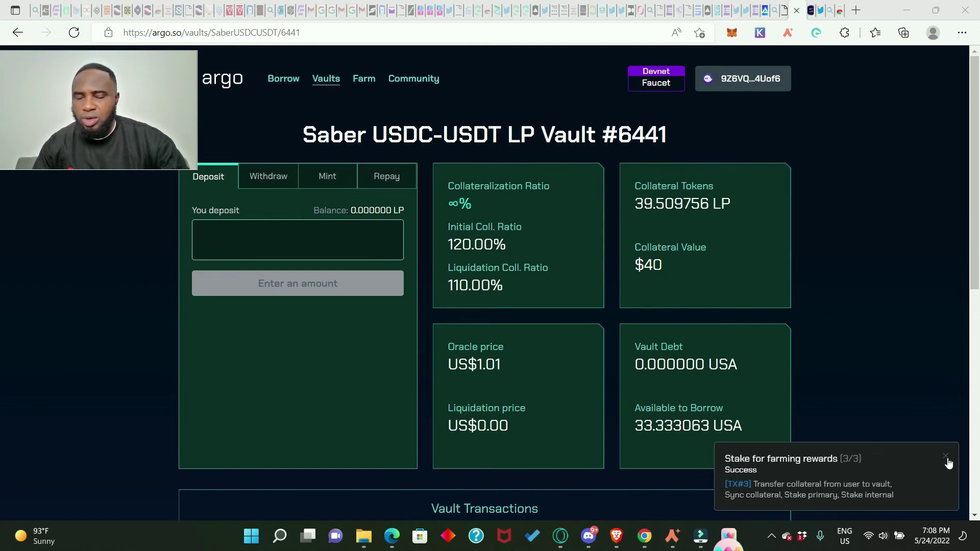
- Look over the USDC-USDT vault's mint, withdraw and repay forms
click(334, 182)
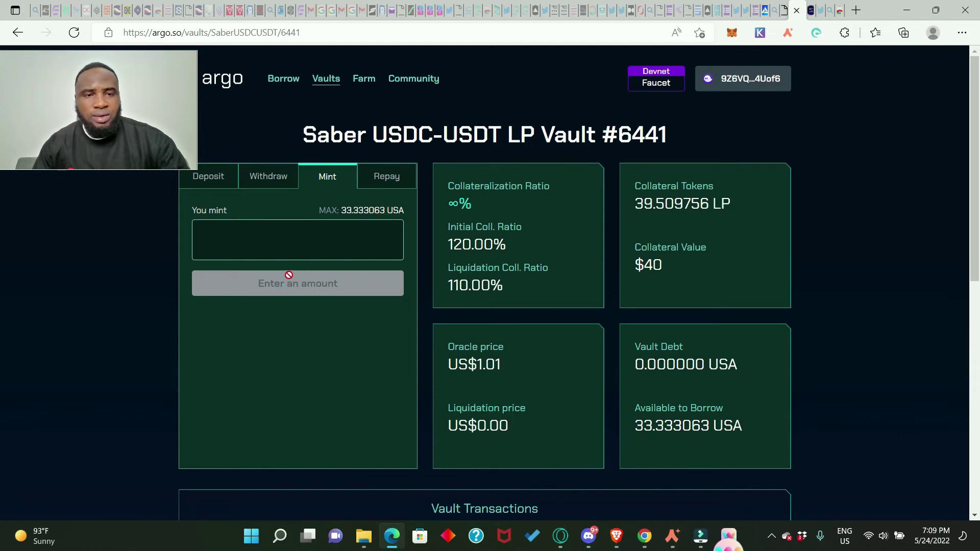
click(271, 180)
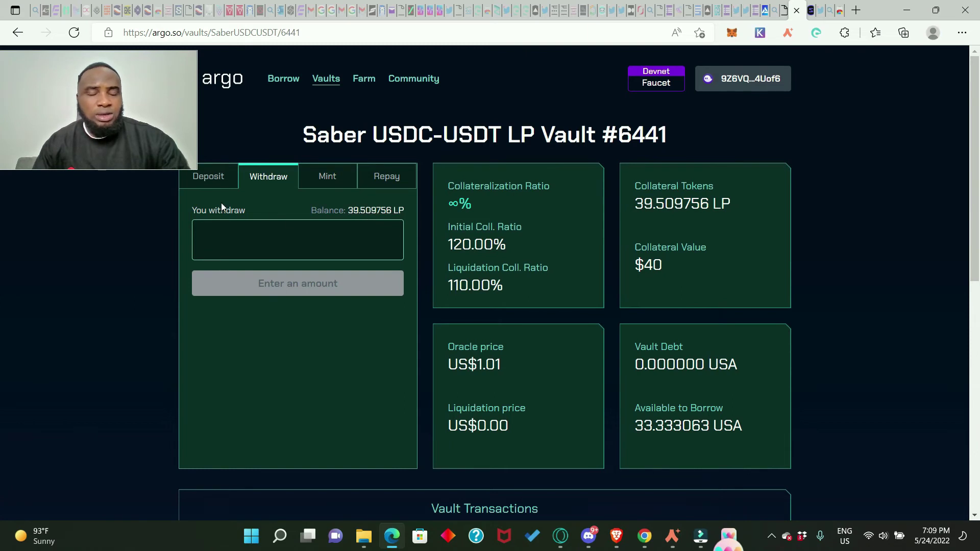
click(386, 177)
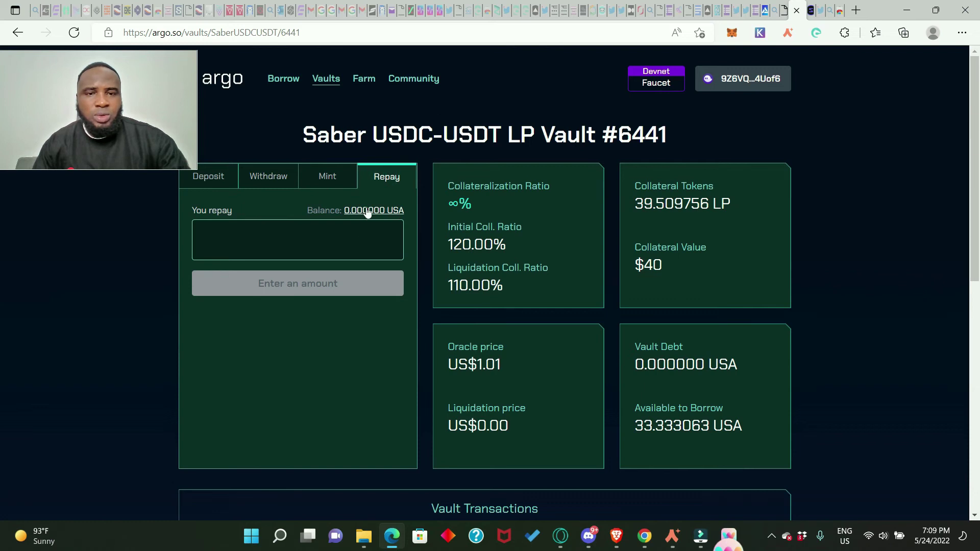
- Try to mint 10 USA, the maximum and 3.333063 USA from the USDC-USDT vault, and clear the amount
click(340, 180)
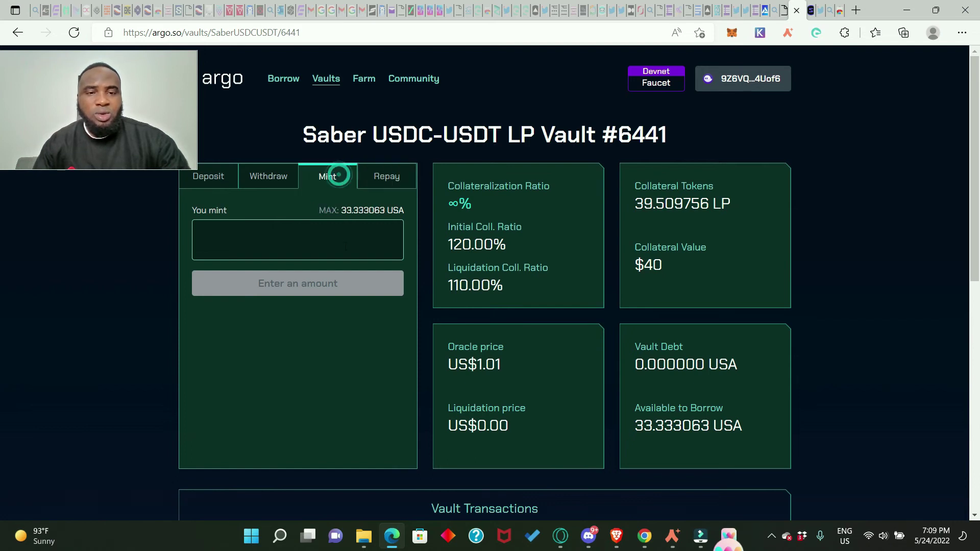
click(223, 240)
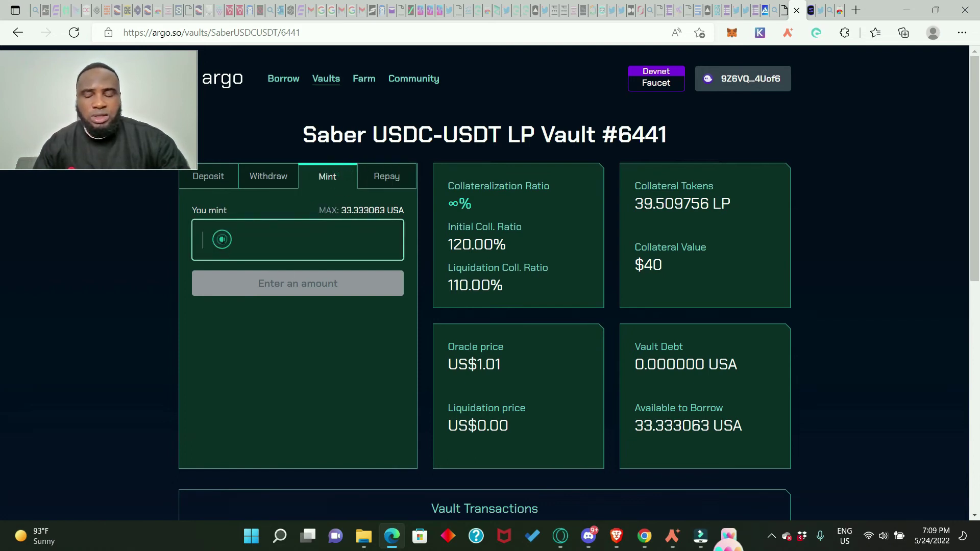
text(10)
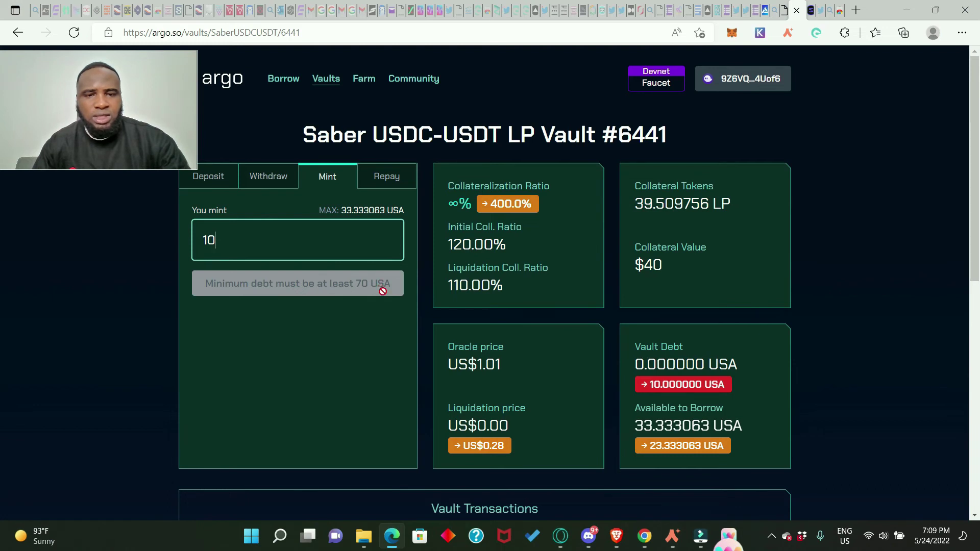
double_click(222, 237)
key(BackSpace)
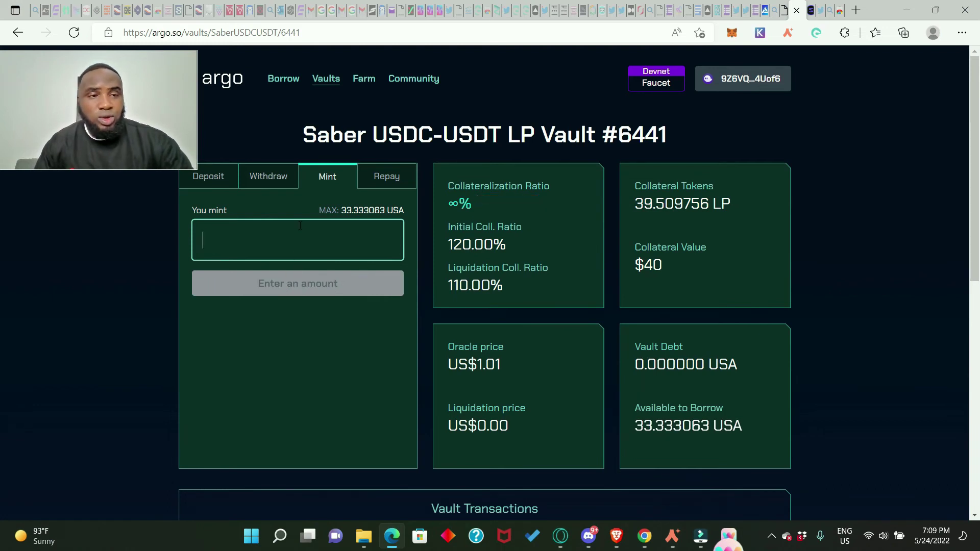
click(368, 211)
click(204, 240)
key(Delete)
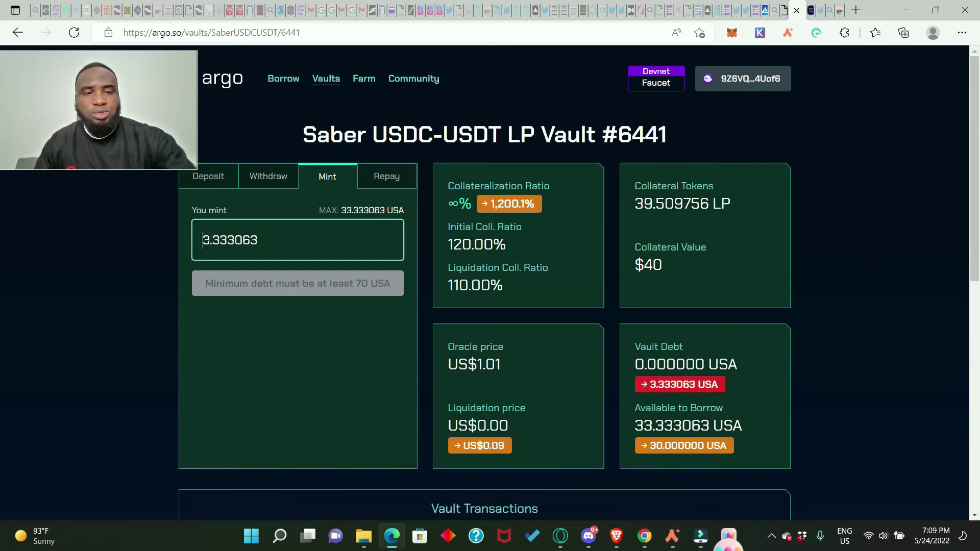
drag(258, 232, 197, 234)
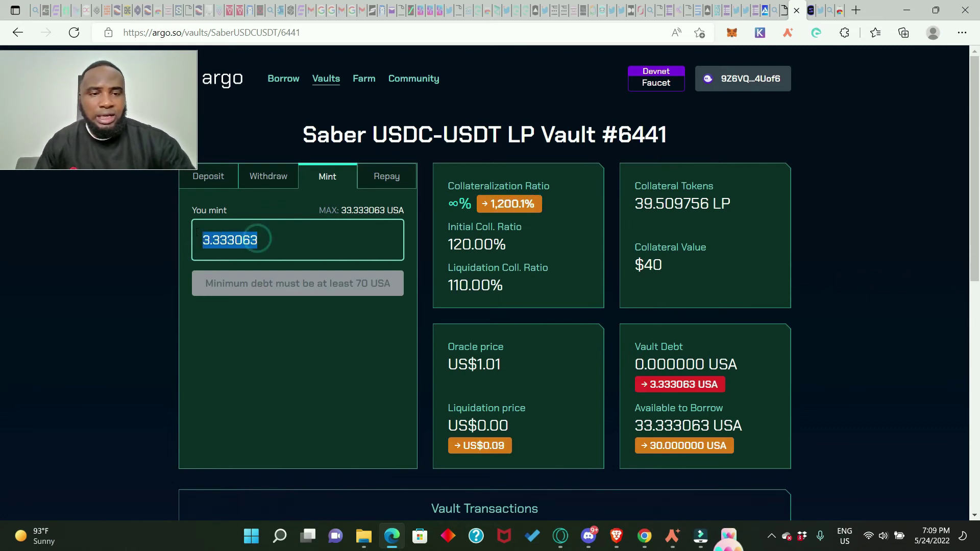
key(BackSpace)
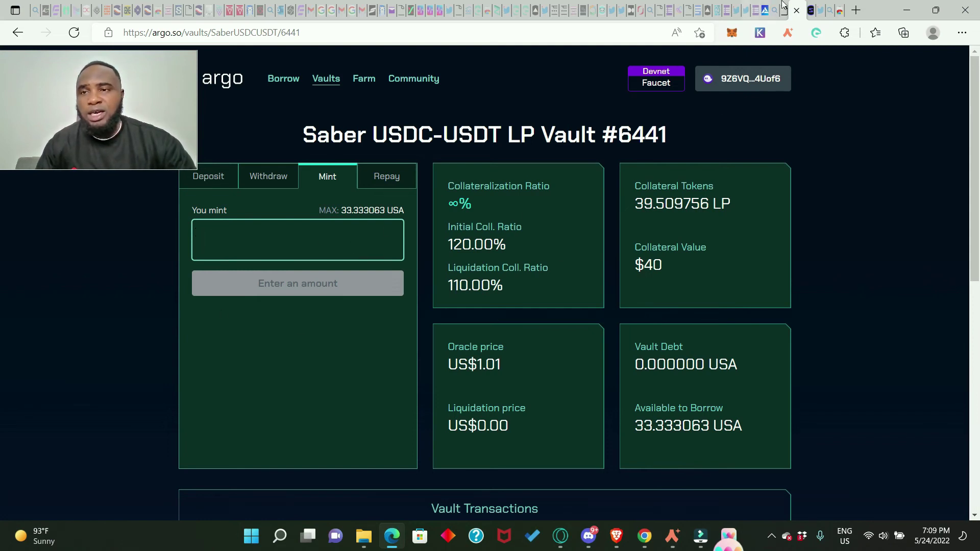
- Switch to Saber's renBTC-WBTC pool, deposit 0.5 renBTC and 0.5 WBTC, and approve the deposit in Phantom
click(807, 9)
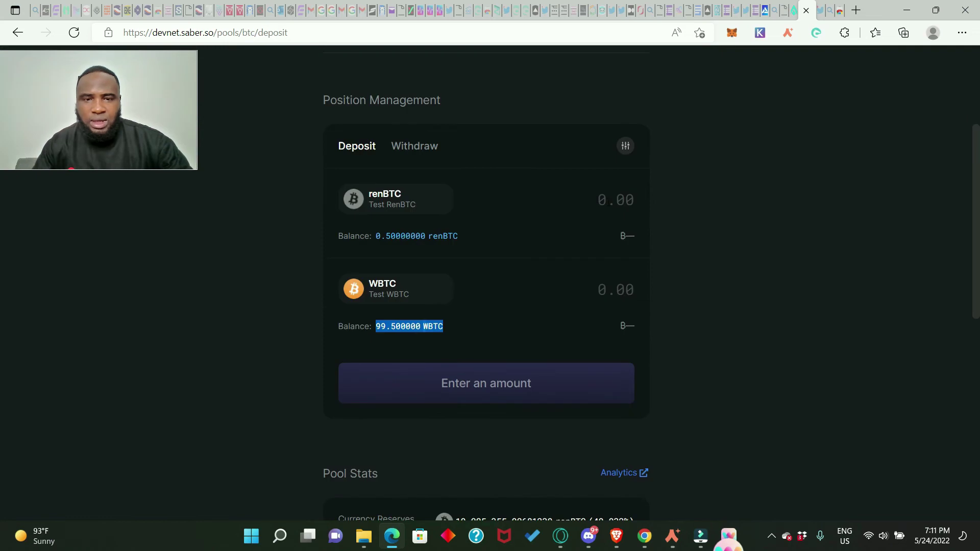
double_click(403, 236)
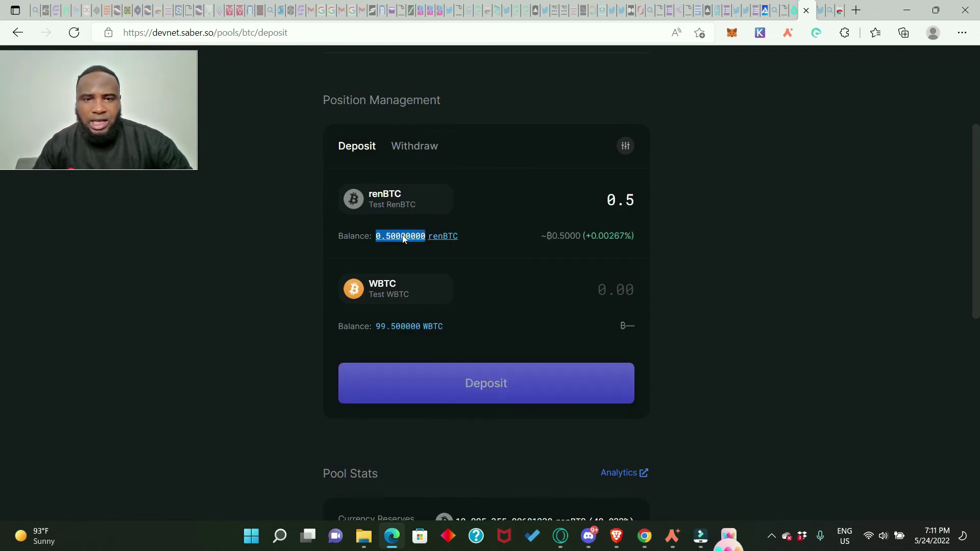
click(617, 294)
text(0.)
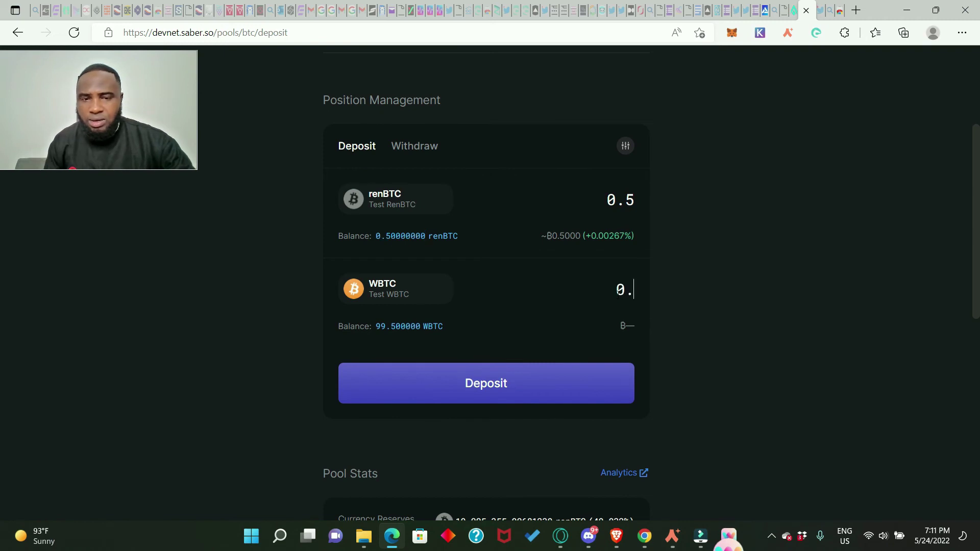
text(5)
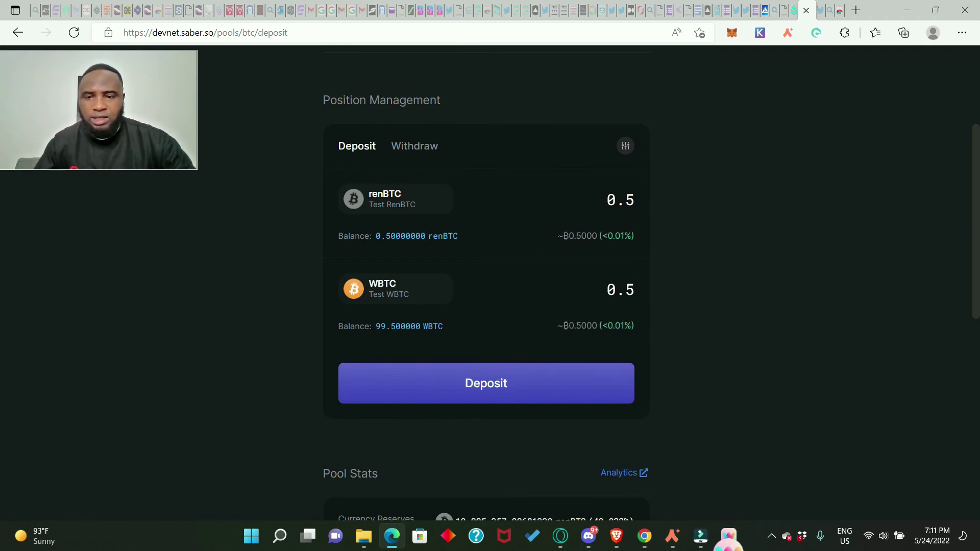
click(500, 384)
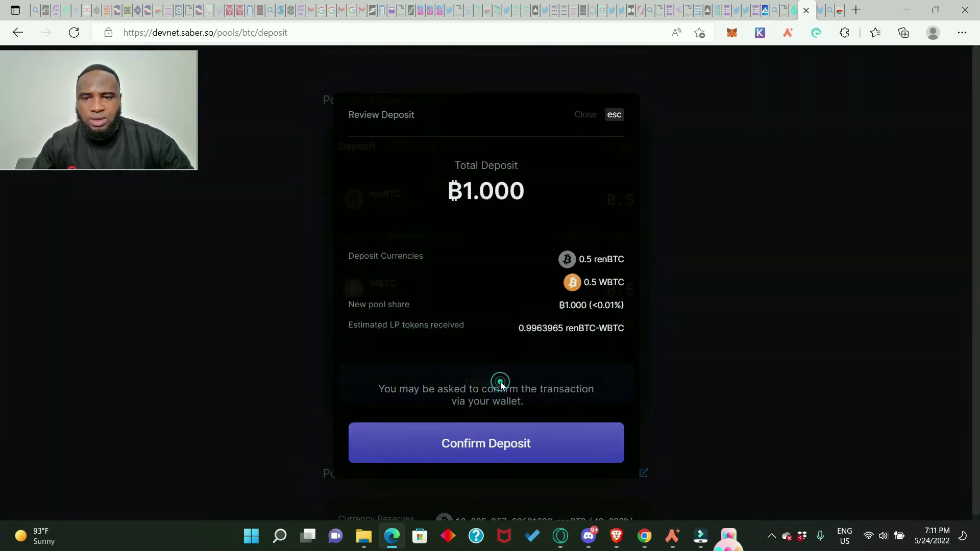
click(495, 449)
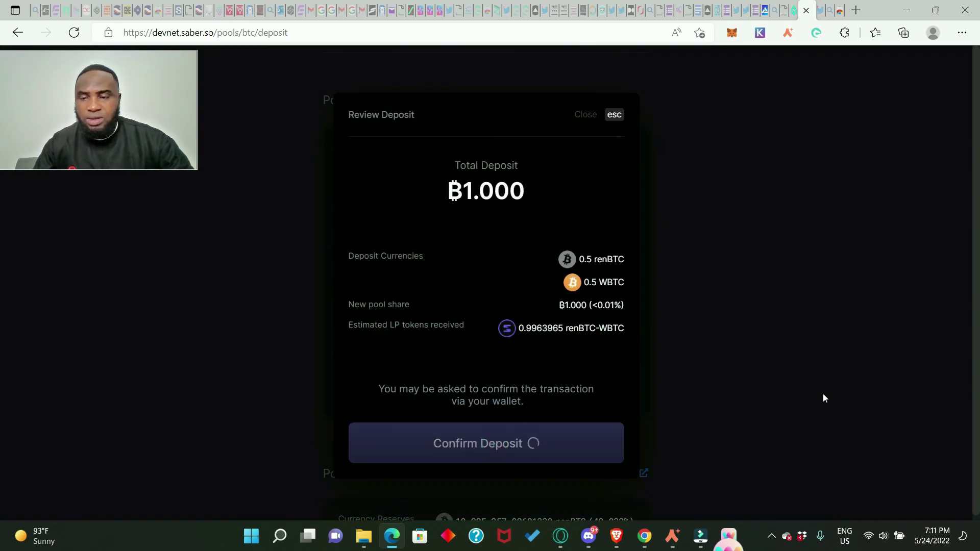
click(924, 331)
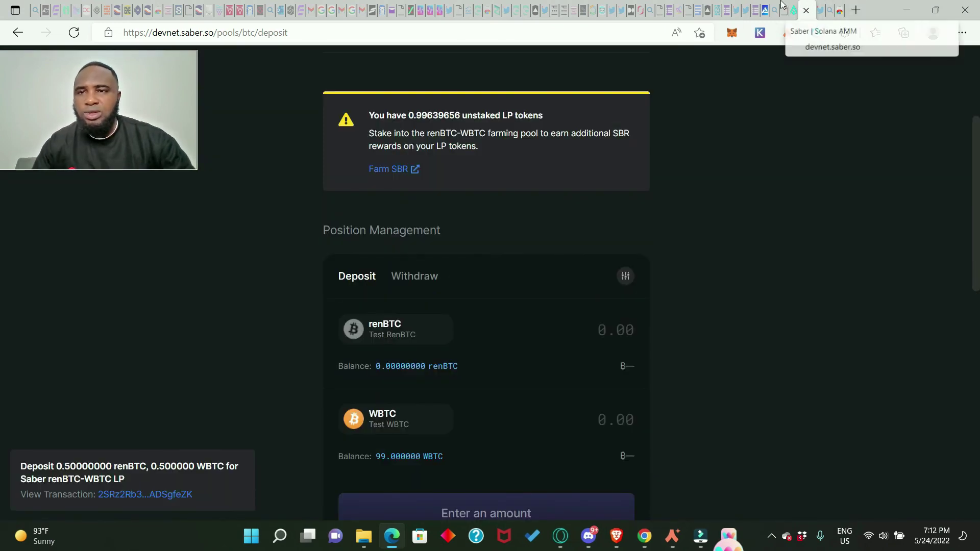
- Switch to Argo's Saber renBTC-WBTC LP vault, deposit the full balance of 0.99639656 LP and approve each transaction in Phantom
click(783, 10)
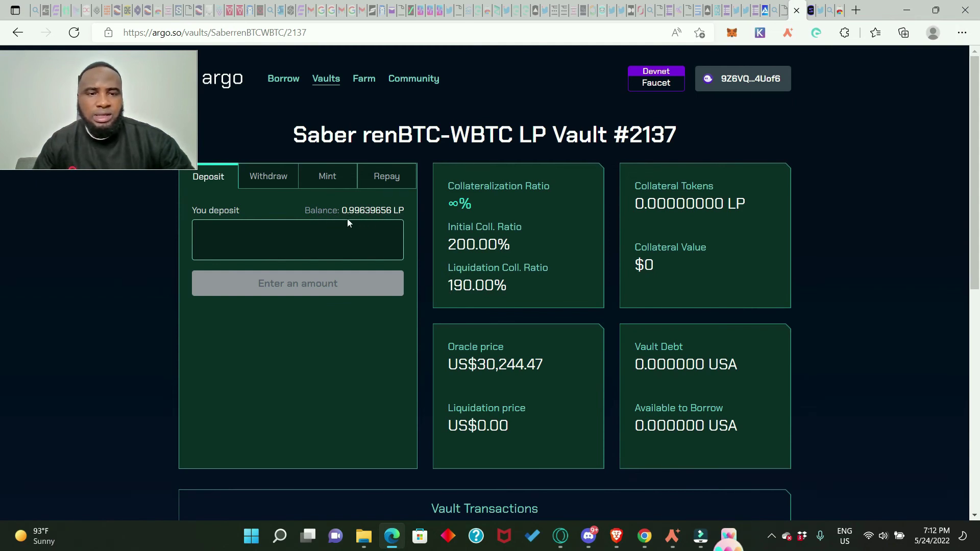
click(372, 211)
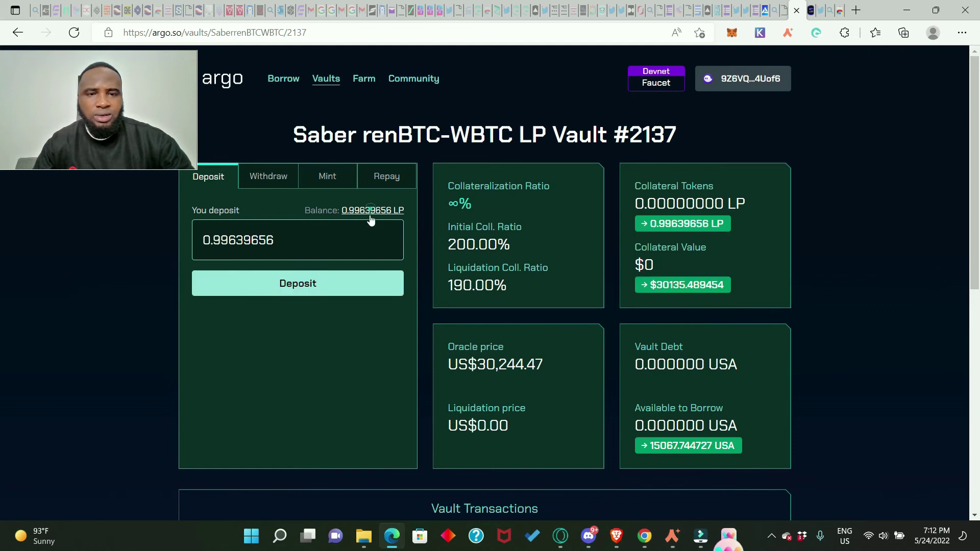
click(306, 288)
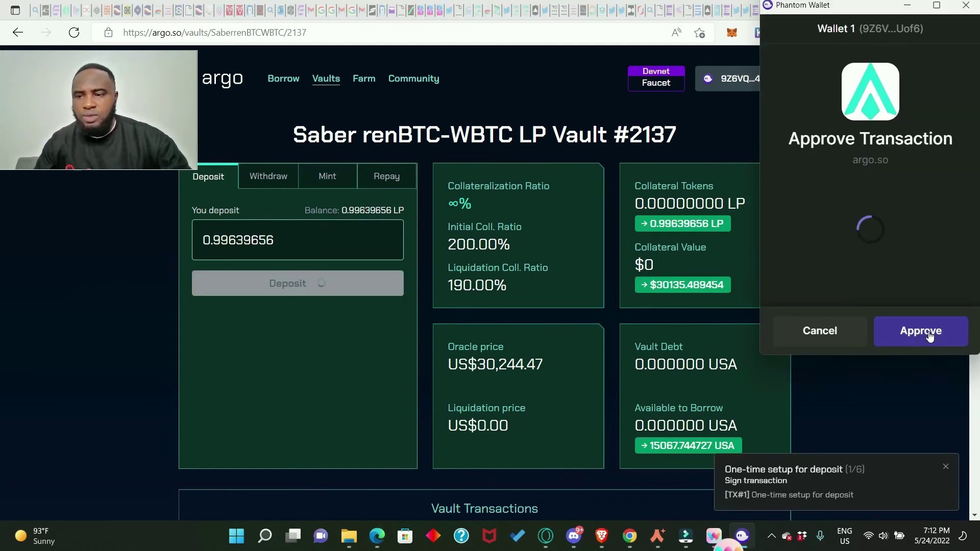
click(927, 331)
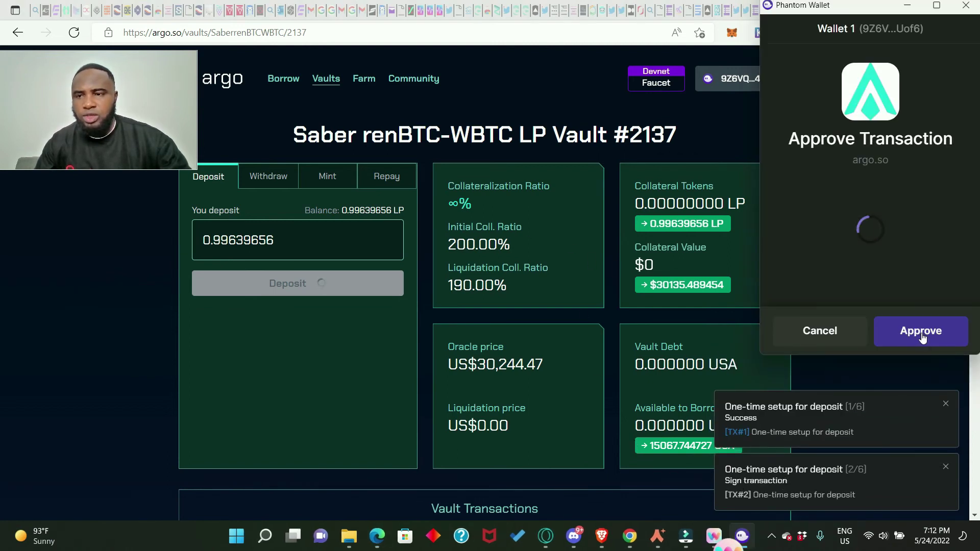
click(920, 332)
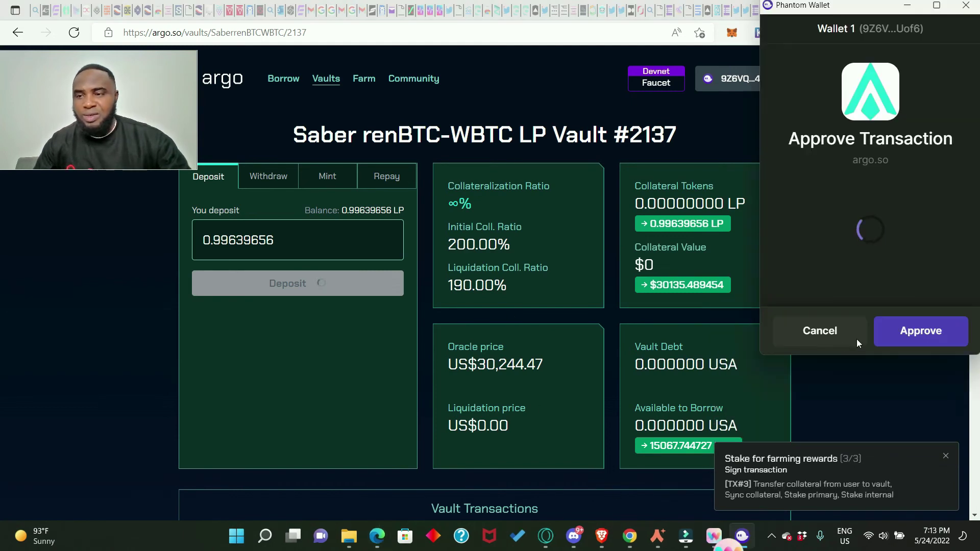
click(921, 332)
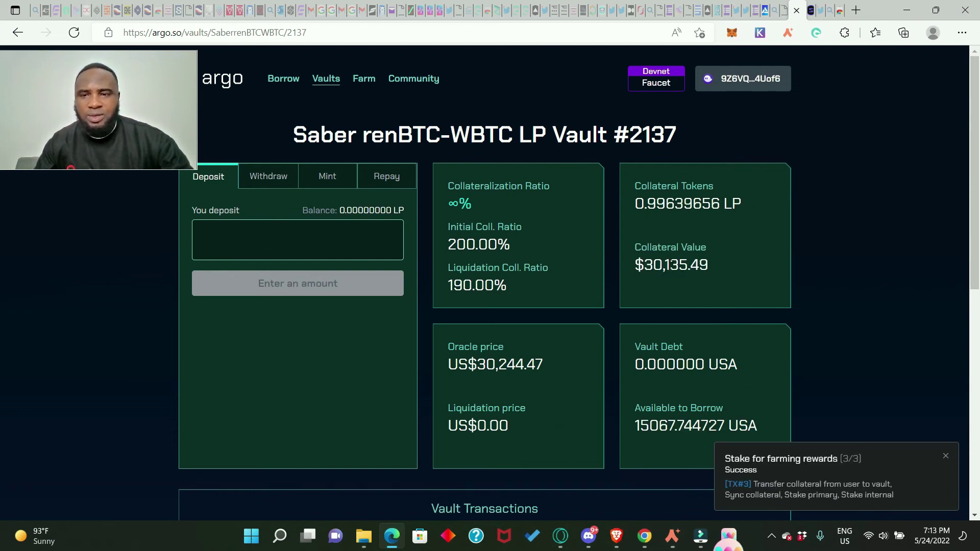
- Check the renBTC-WBTC vault's collateral tokens, collateral value and vault debt, and open its mint form
drag(627, 190, 727, 186)
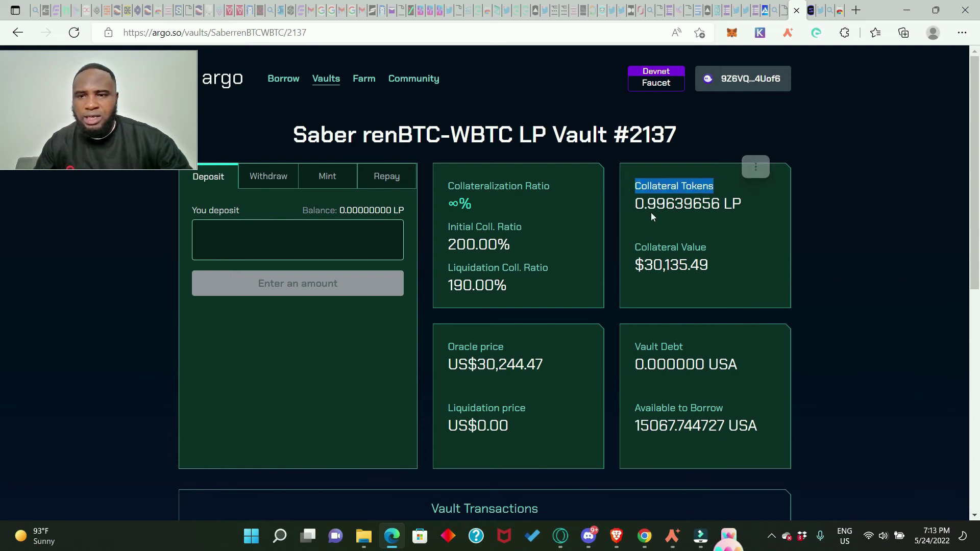
drag(633, 207, 754, 213)
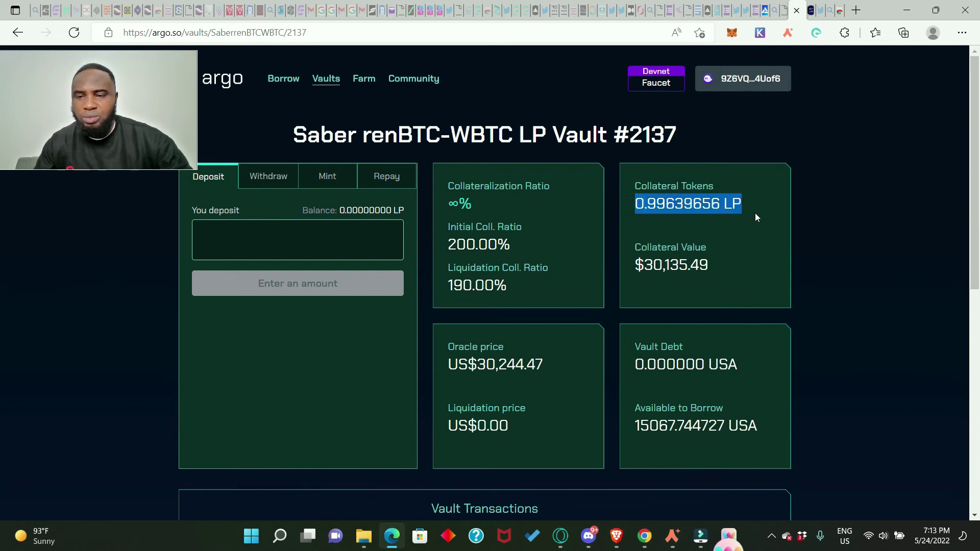
drag(635, 264, 712, 274)
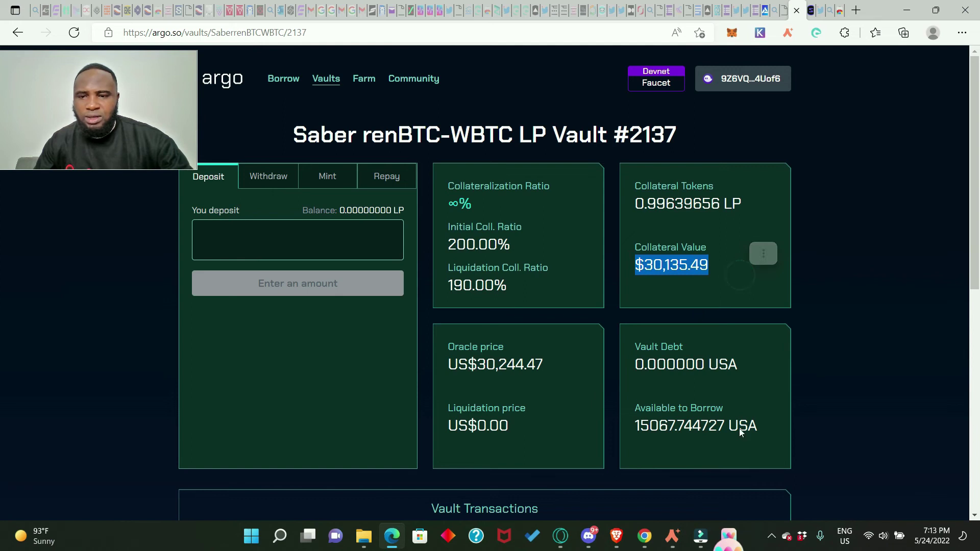
drag(634, 347, 756, 380)
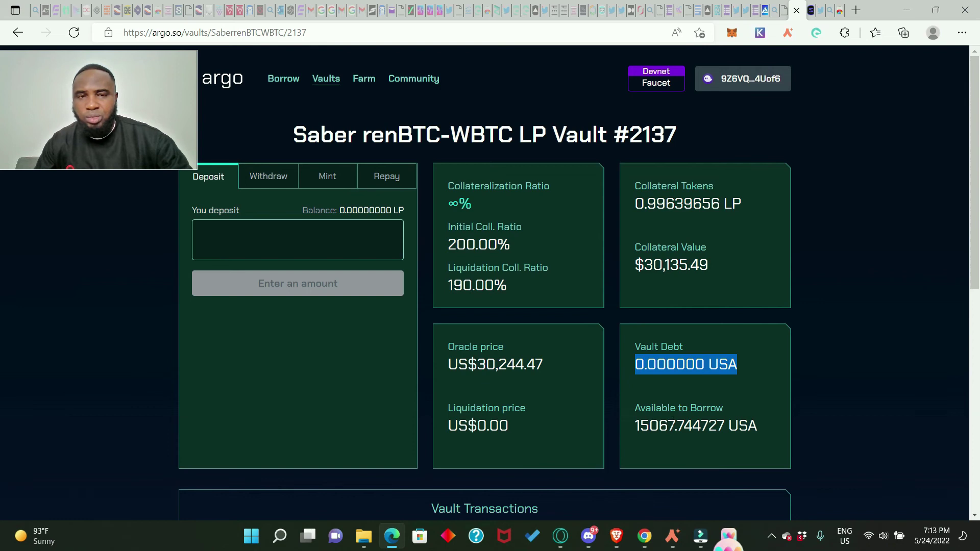
click(339, 179)
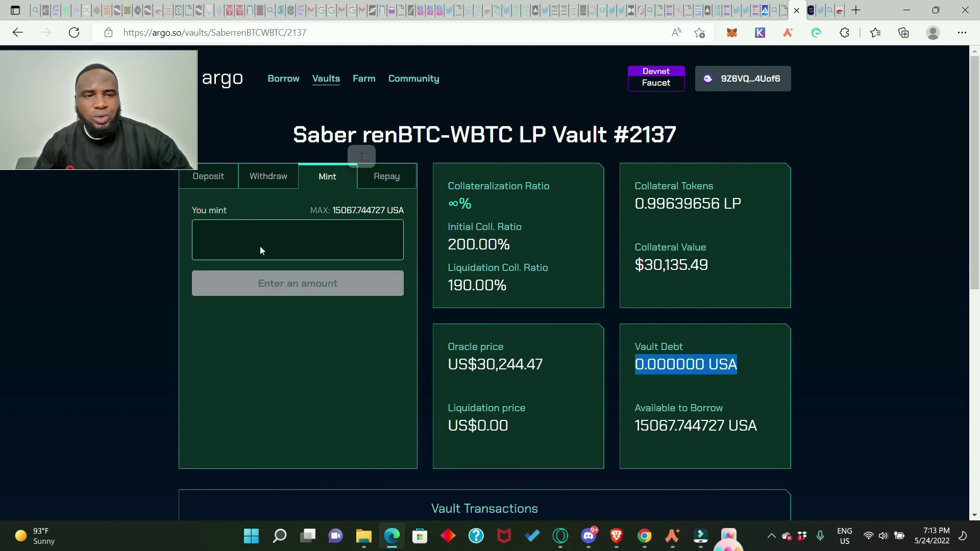
- Mint 10000 USA against the renBTC-WBTC LP vault's collateral and approve the transaction in Phantom
click(225, 238)
click(225, 238)
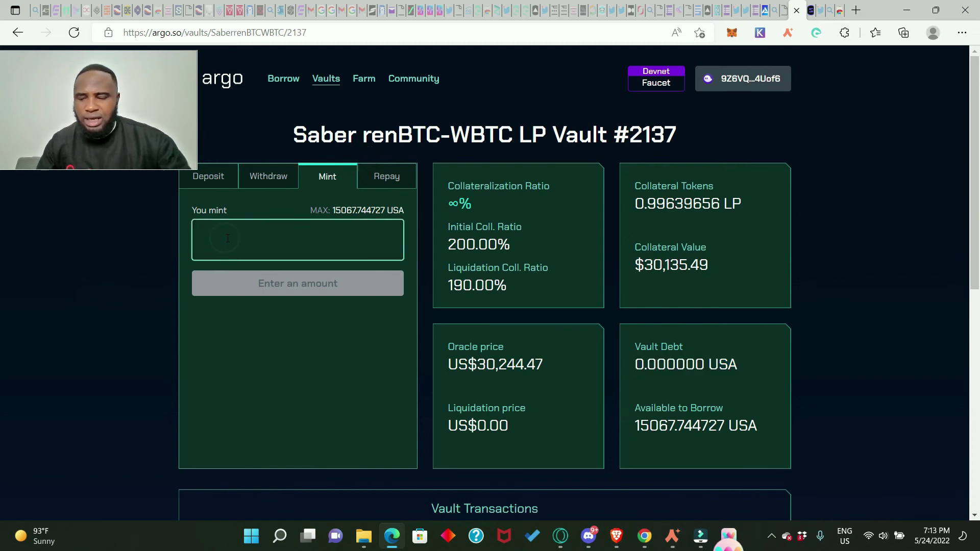
text(1000)
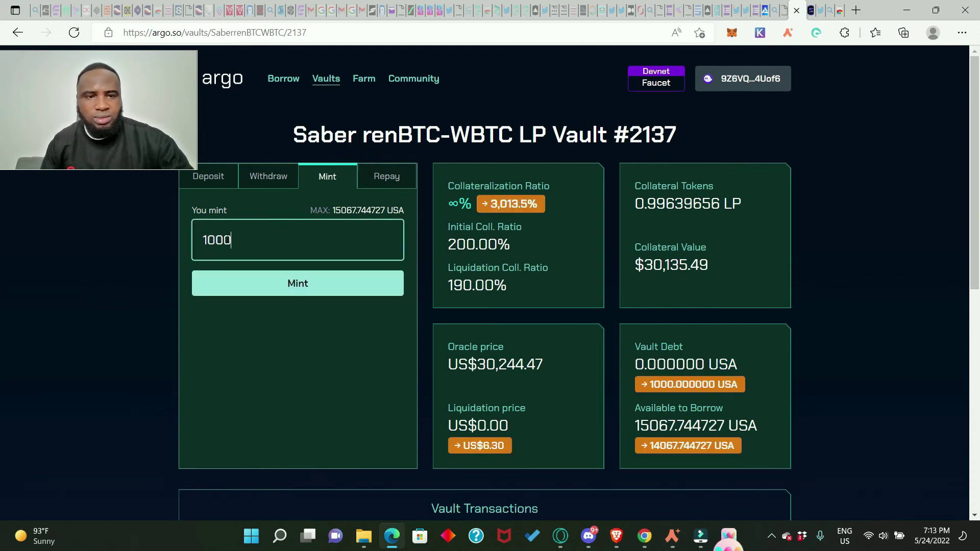
text(0)
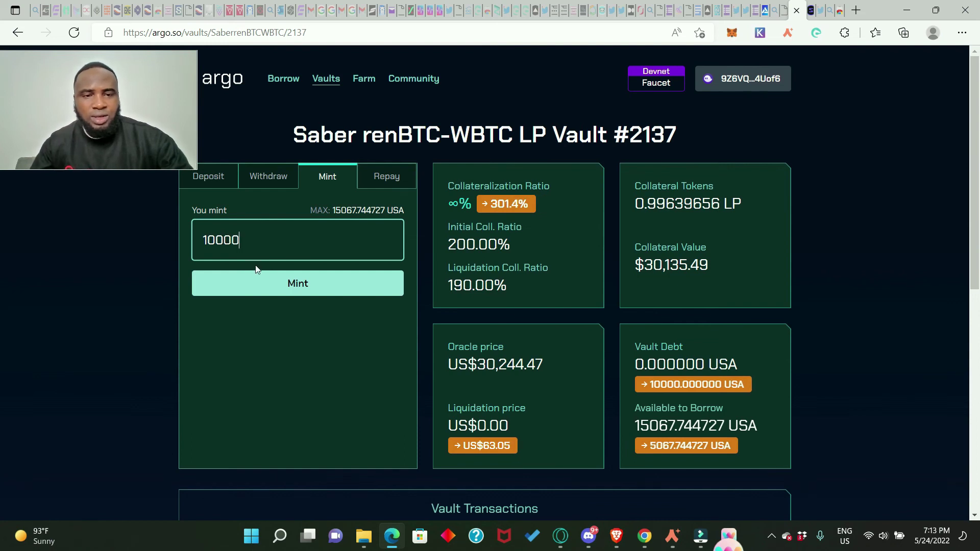
click(305, 284)
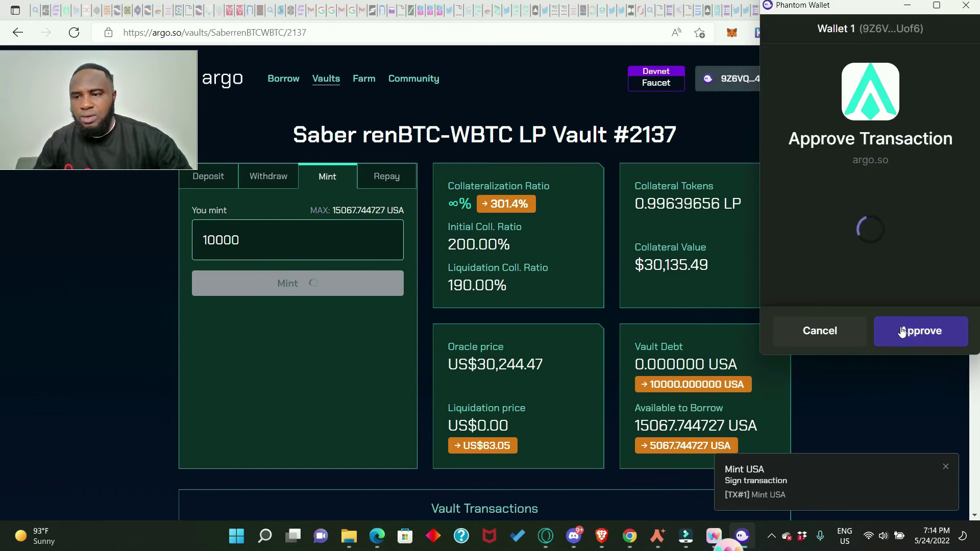
click(921, 332)
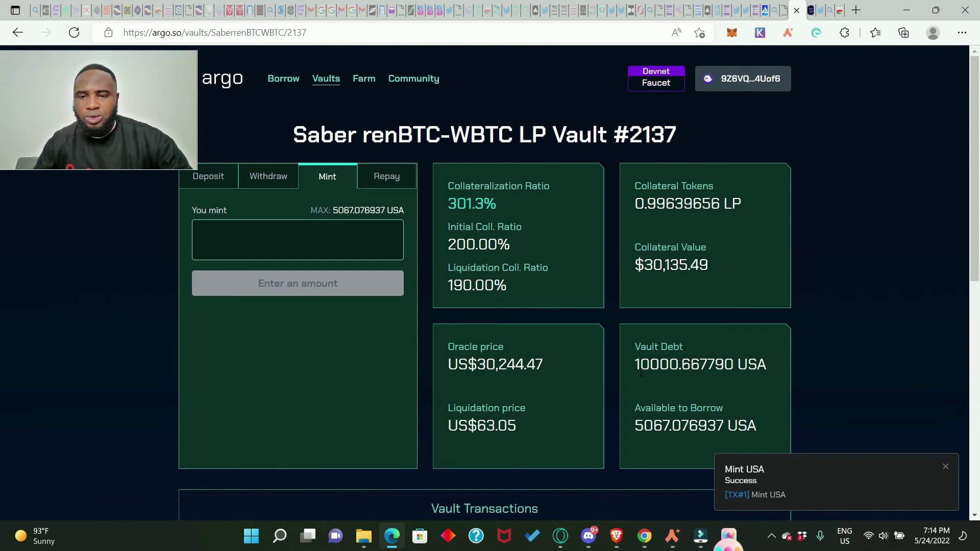
- Check the renBTC-WBTC vault's debt after the mint and open its repay form
drag(635, 371, 756, 371)
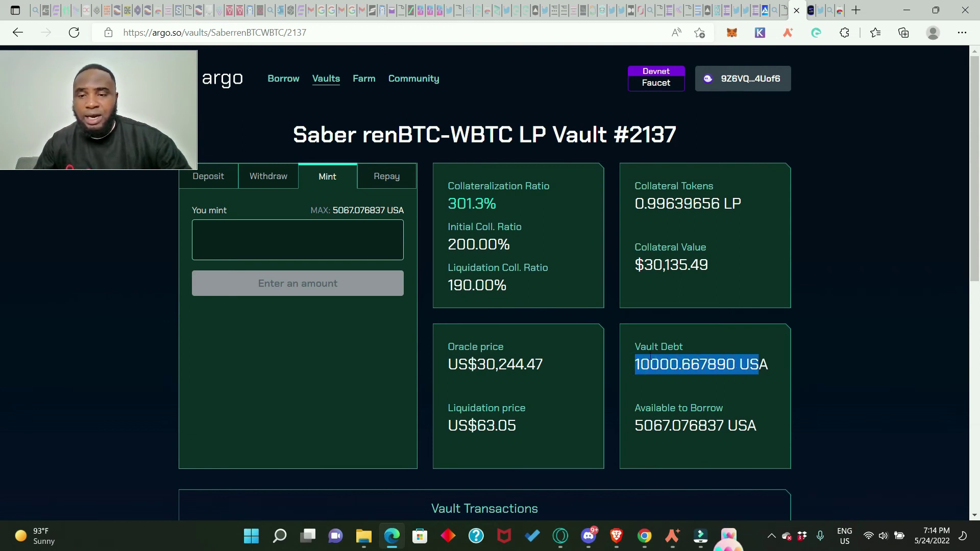
drag(748, 390, 746, 393)
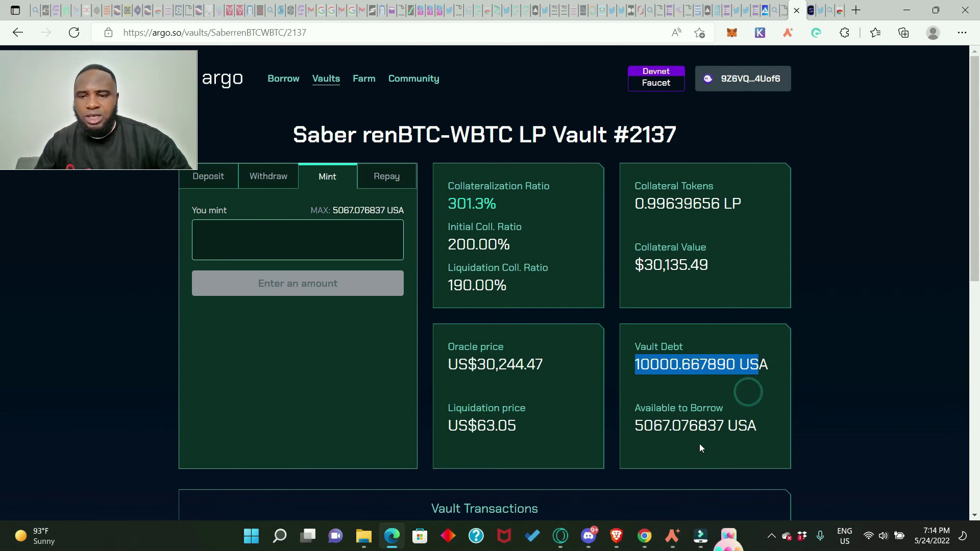
click(756, 401)
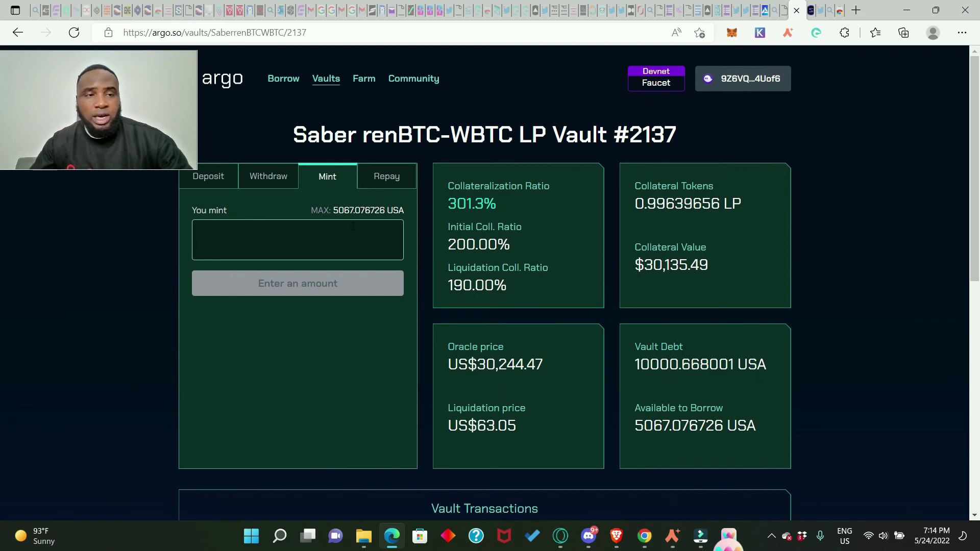
click(386, 174)
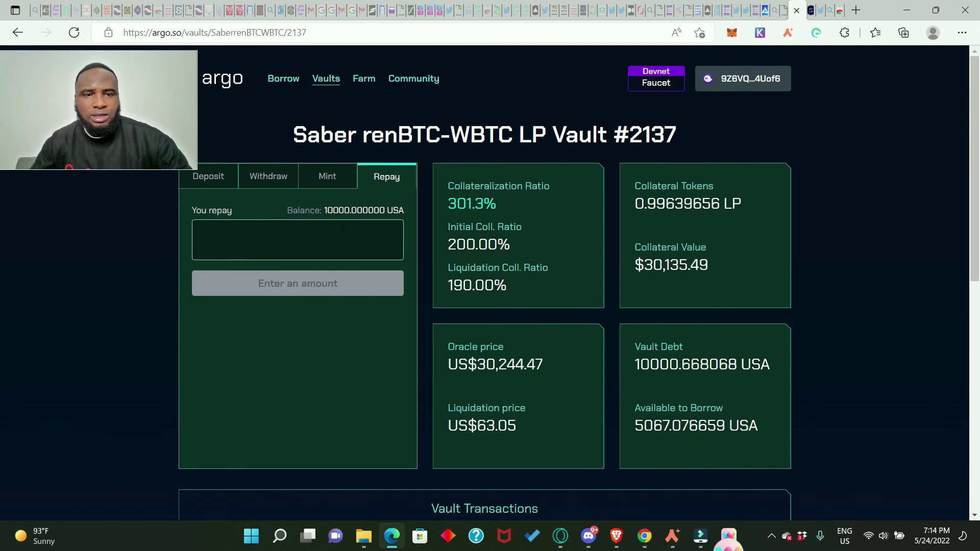
click(354, 211)
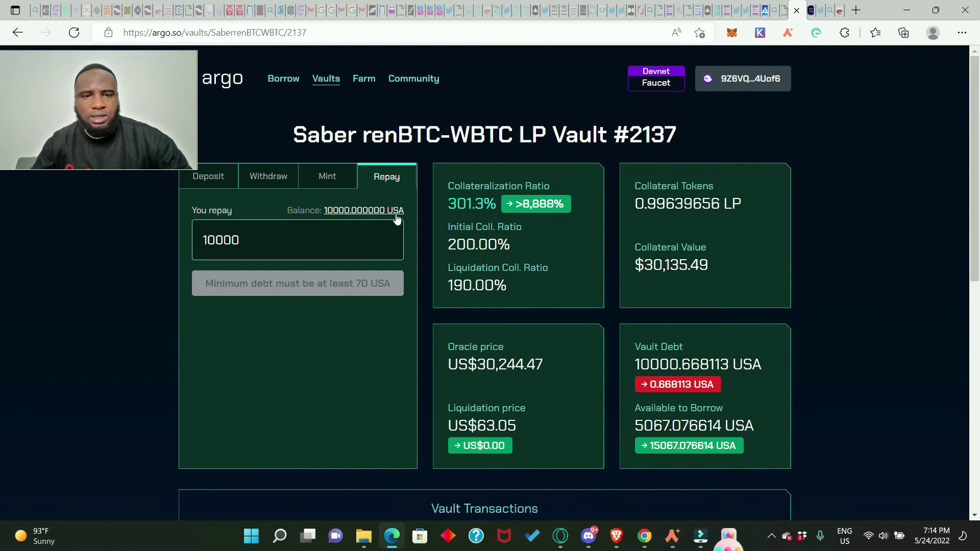
double_click(252, 242)
key(BackSpace)
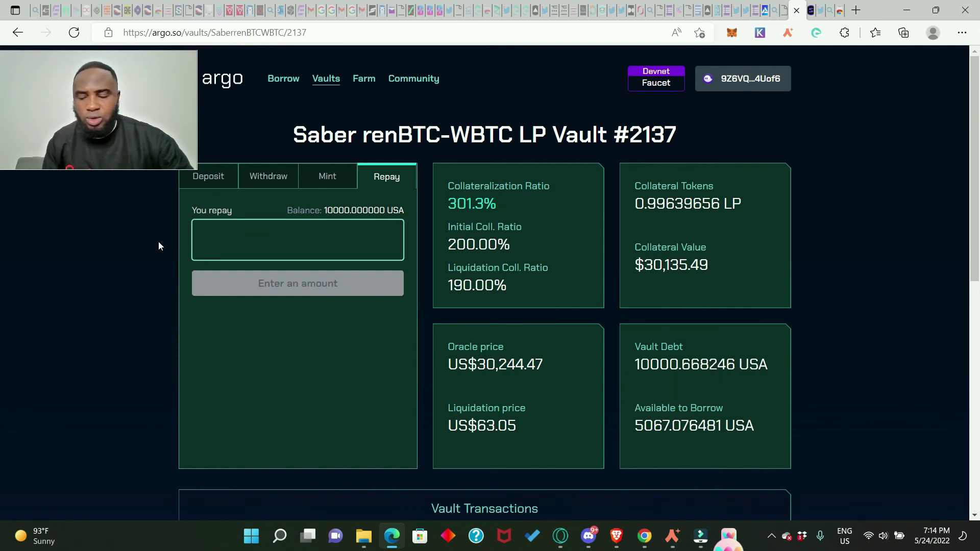
- Repay 70 USA of the renBTC-WBTC vault's debt and approve the transaction in Phantom
text(70)
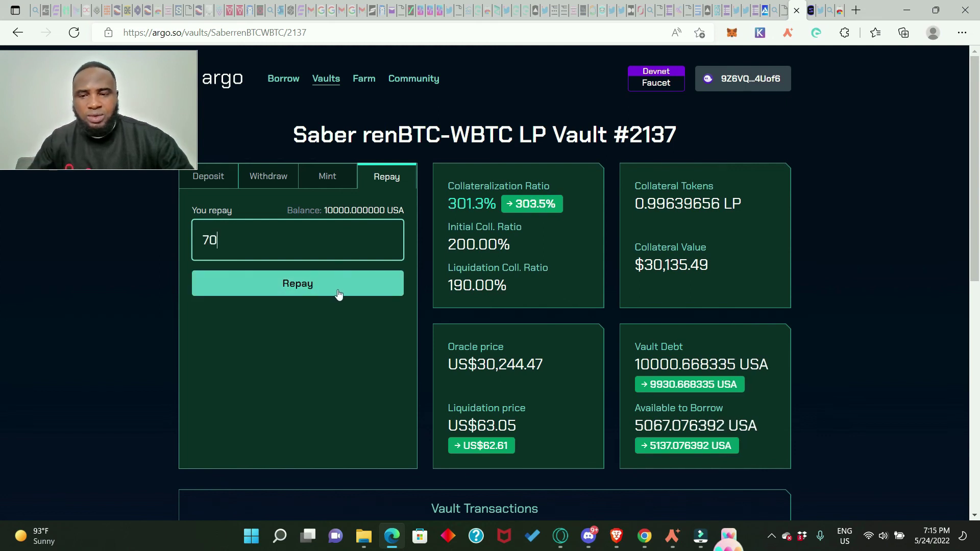
click(306, 286)
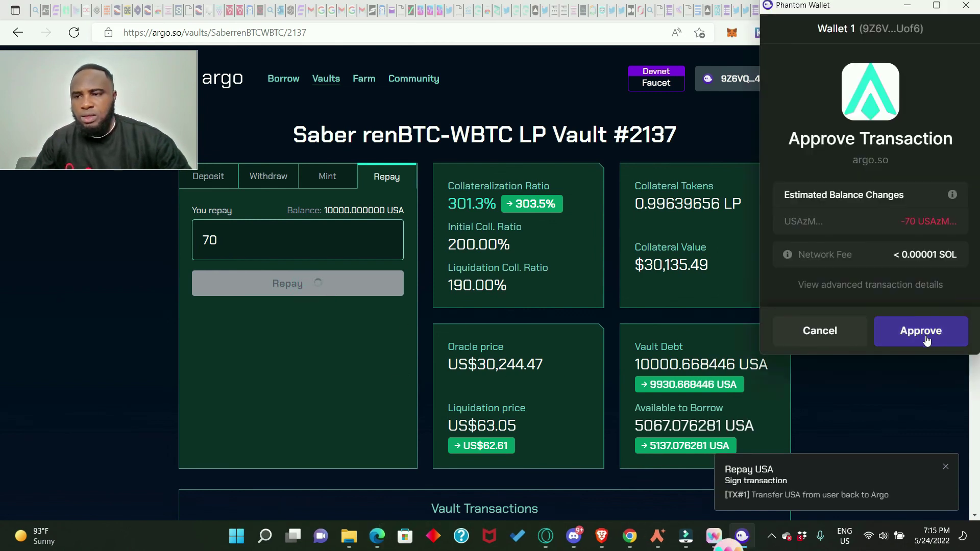
click(926, 338)
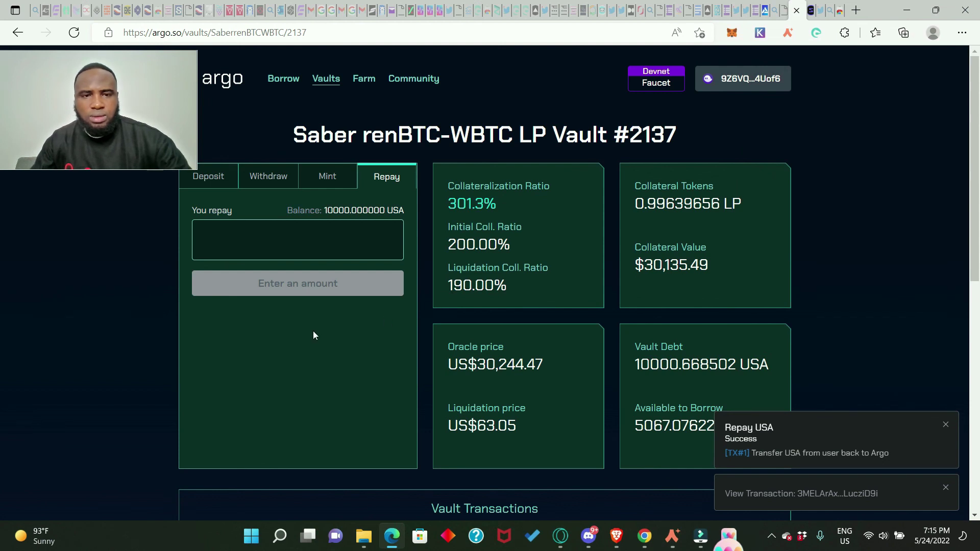
- Repay another 100 USA to the renBTC-WBTC vault and approve the transaction in Phantom
click(277, 249)
text(100)
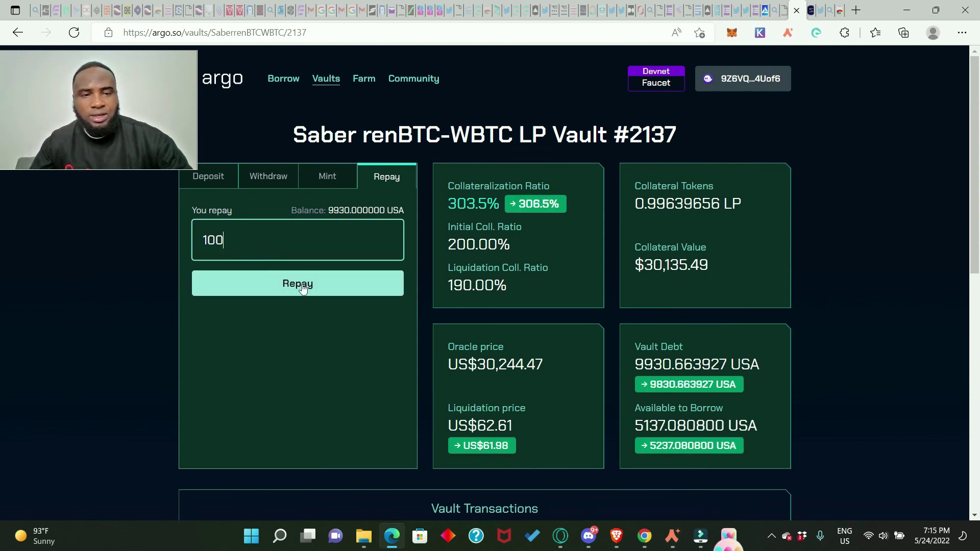
click(303, 285)
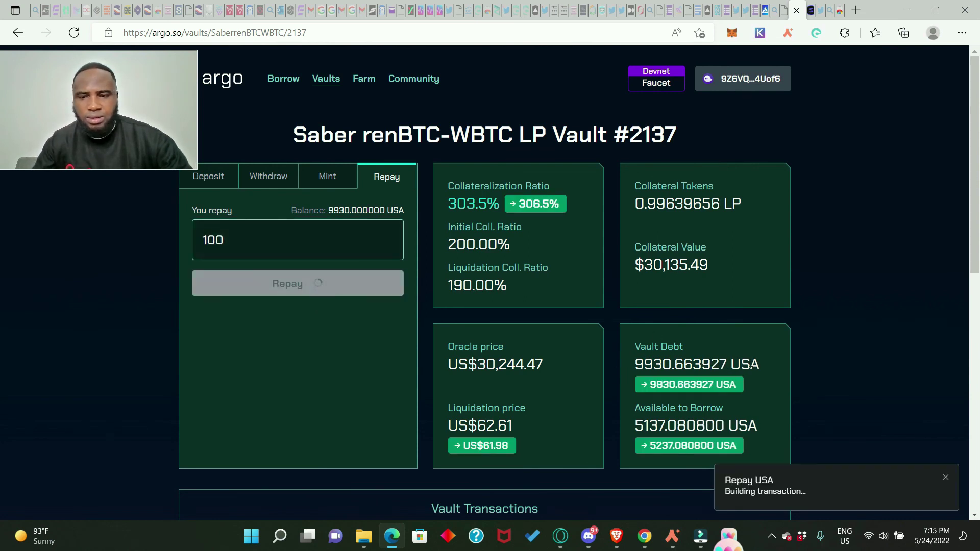
click(926, 330)
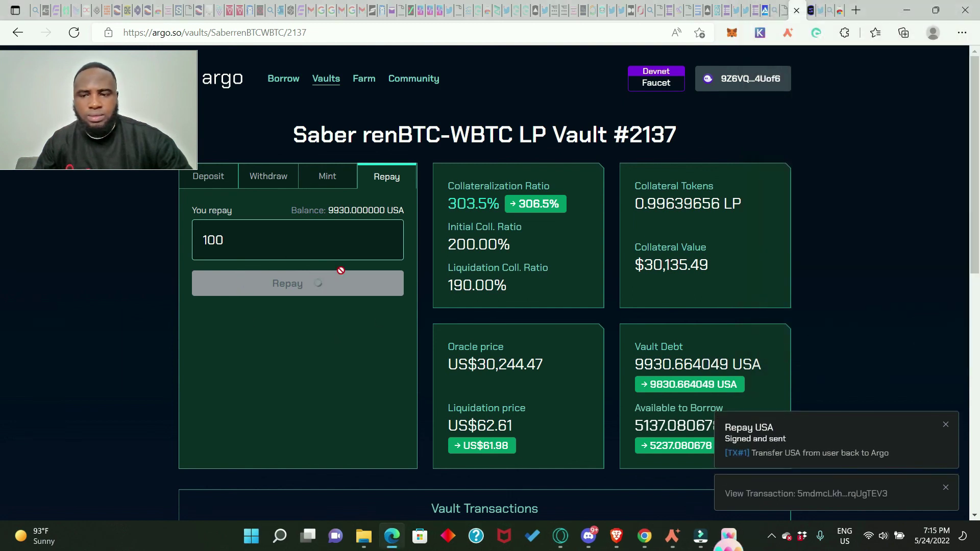
- Submit a further repayment of 5000 USA towards the renBTC-WBTC vault's debt
click(220, 243)
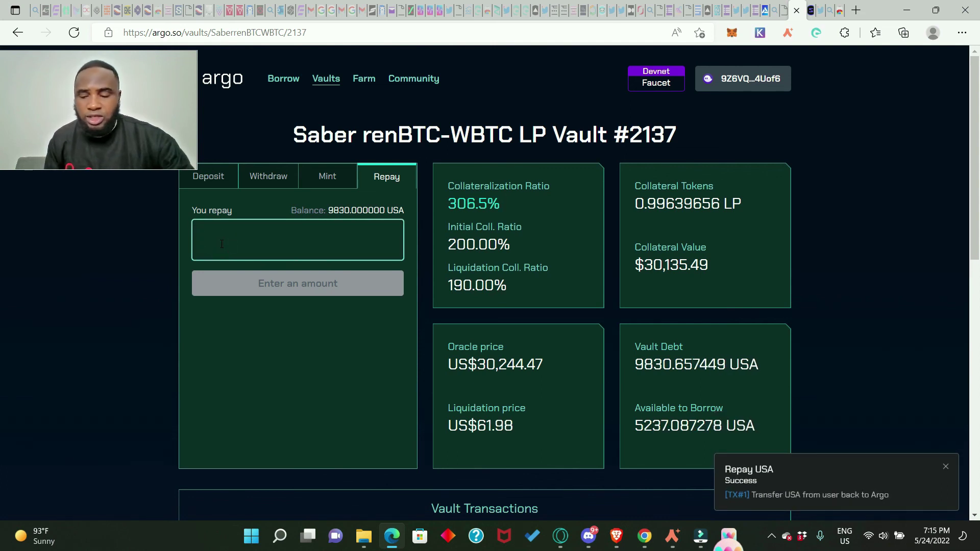
text(5000)
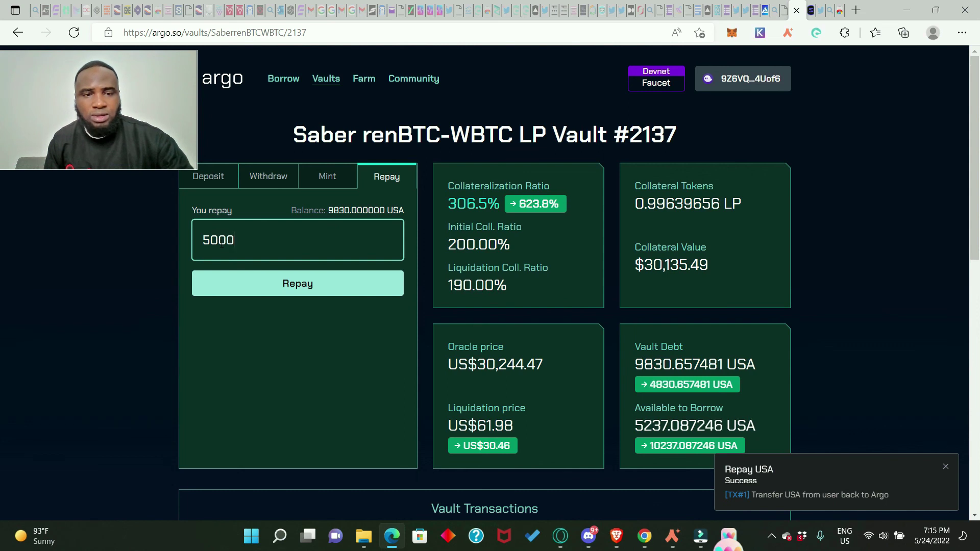
click(297, 283)
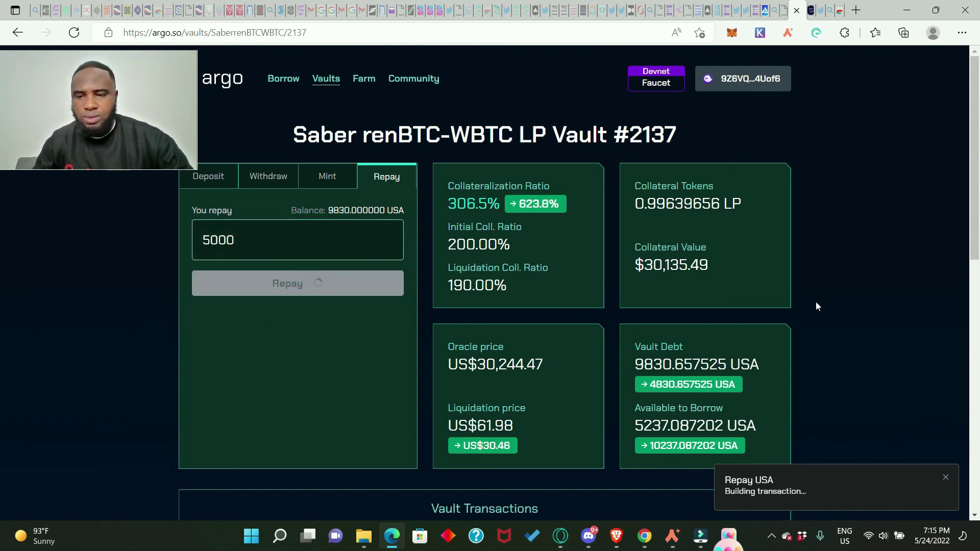